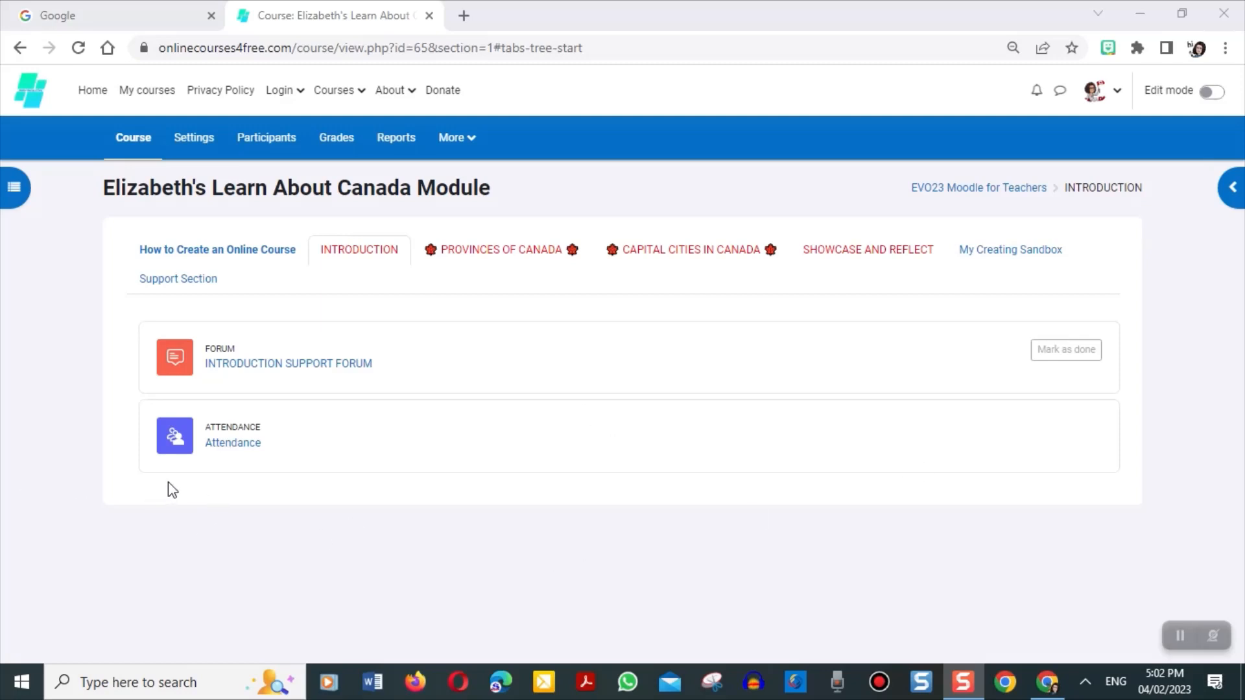
- Open the Provinces of Canada section of the course and turn on edit mode
left_click(472, 251)
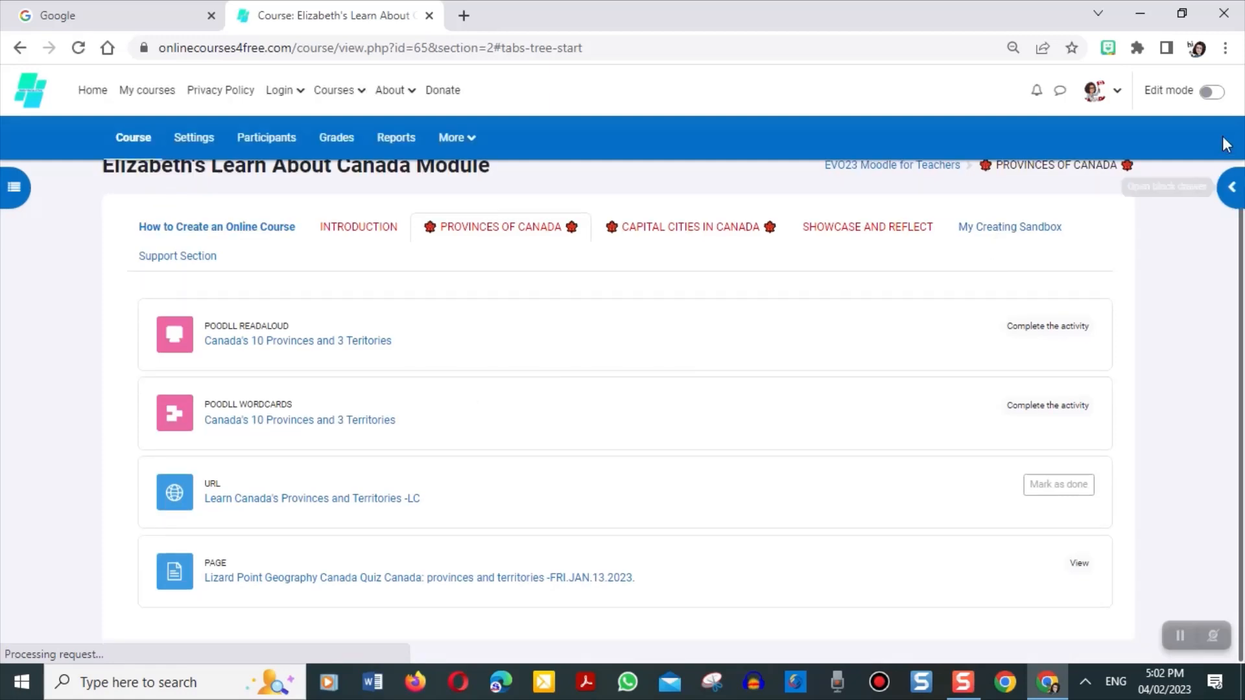
left_click(1221, 94)
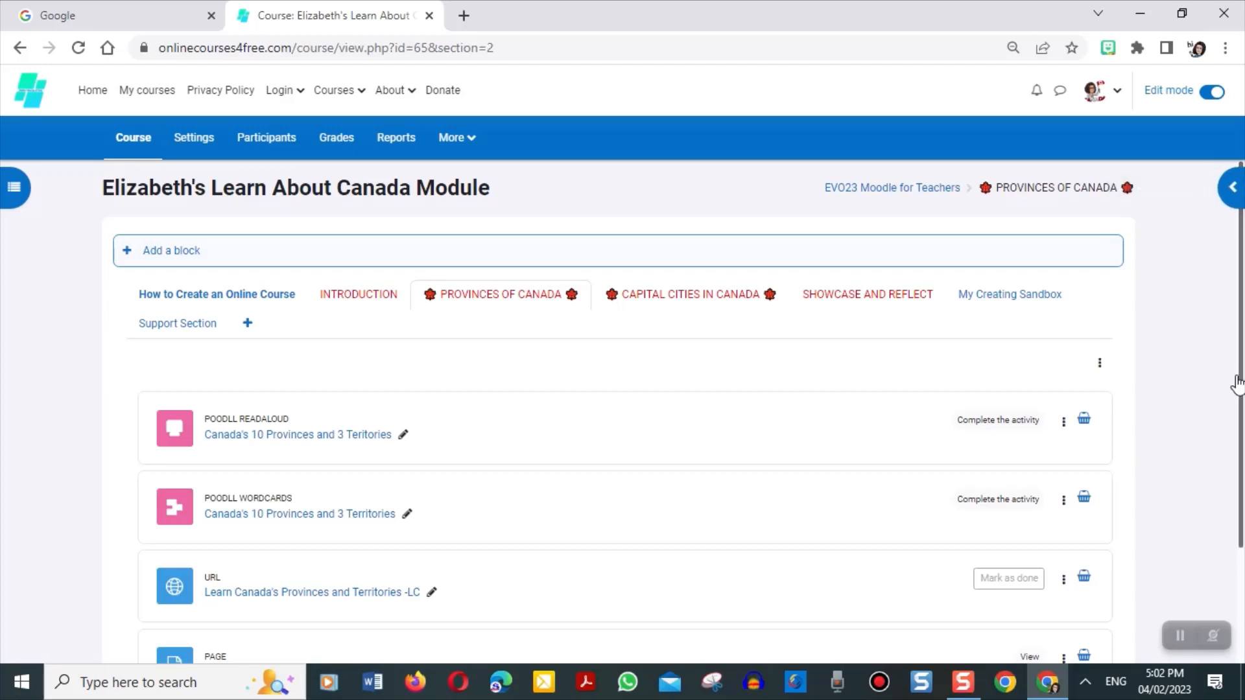
left_click_drag(1241, 372, 1241, 593)
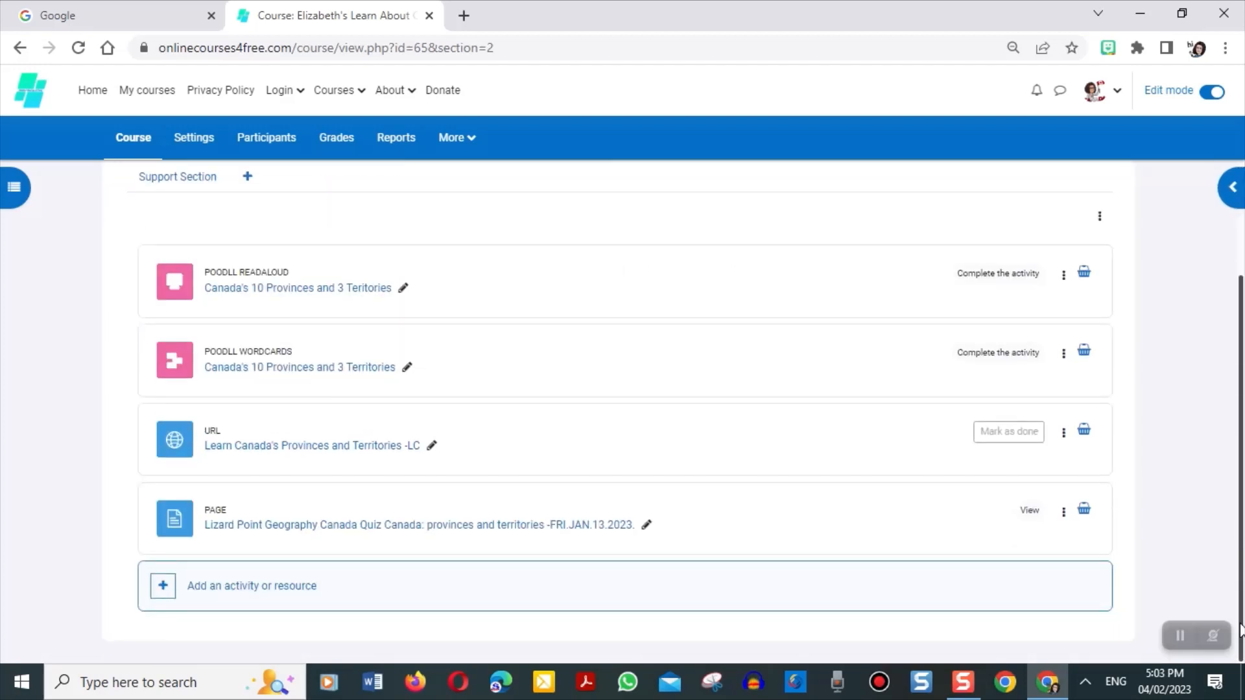
- Add a Forum activity to the section and name it "Provinces of Canada Support Forum"
left_click(213, 592)
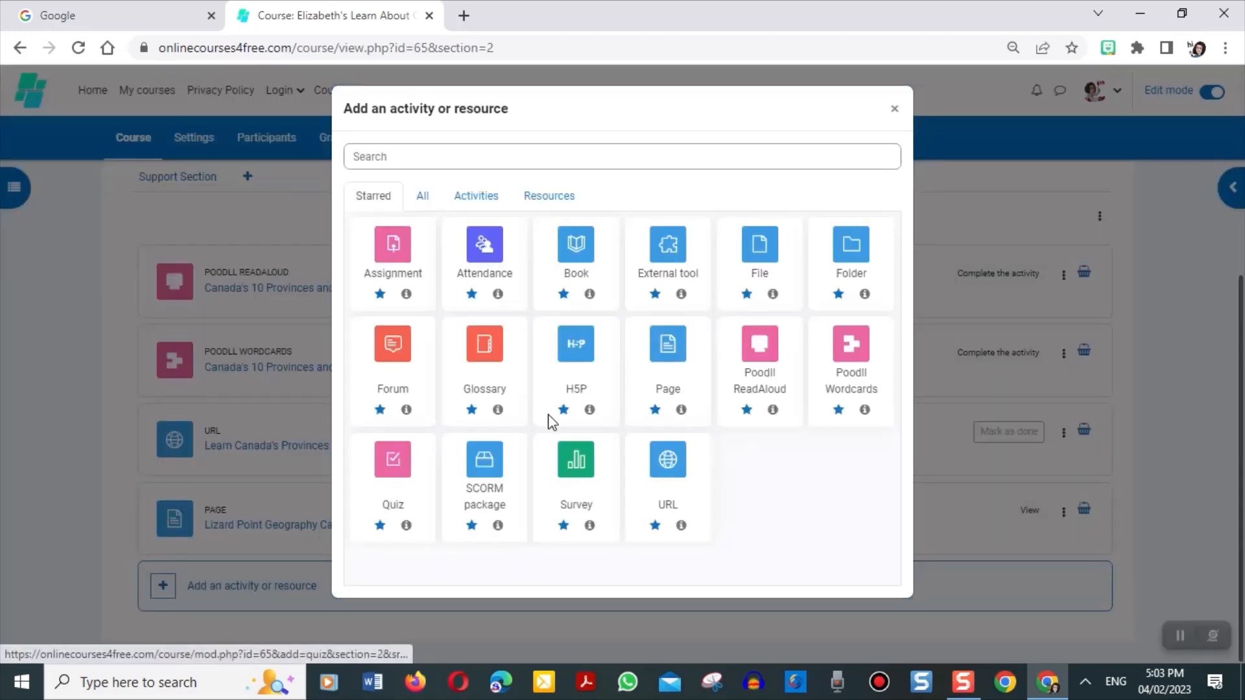
left_click(392, 363)
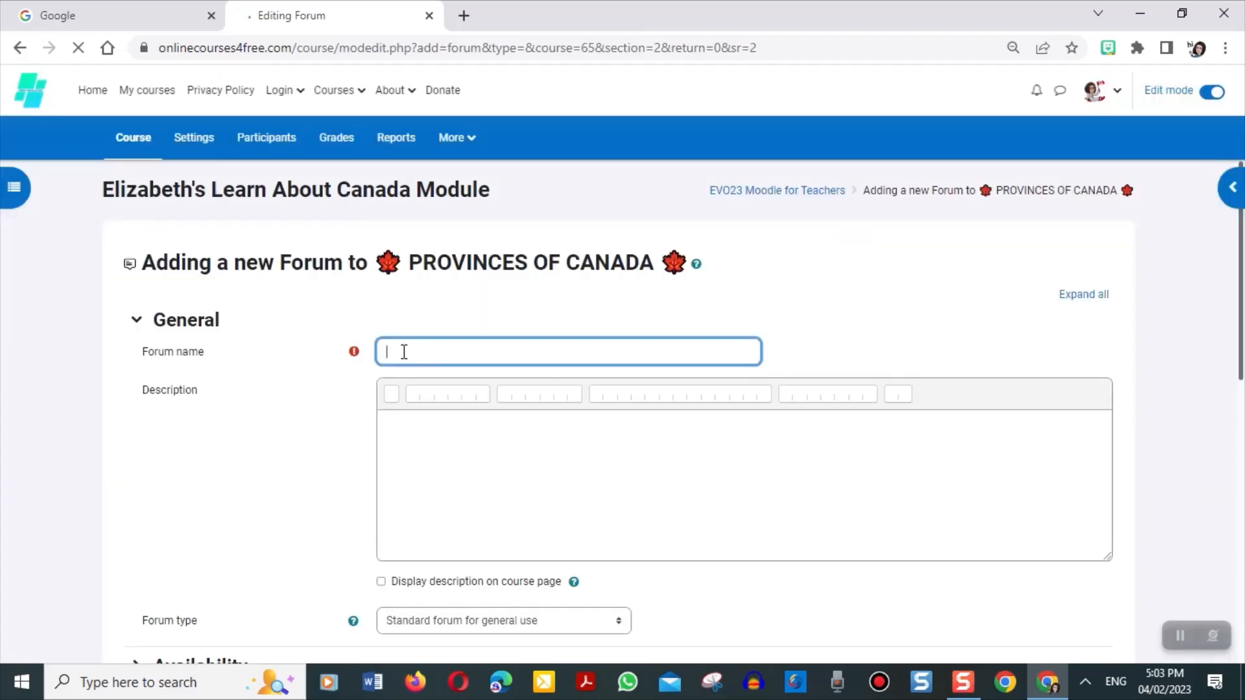
left_click(404, 351)
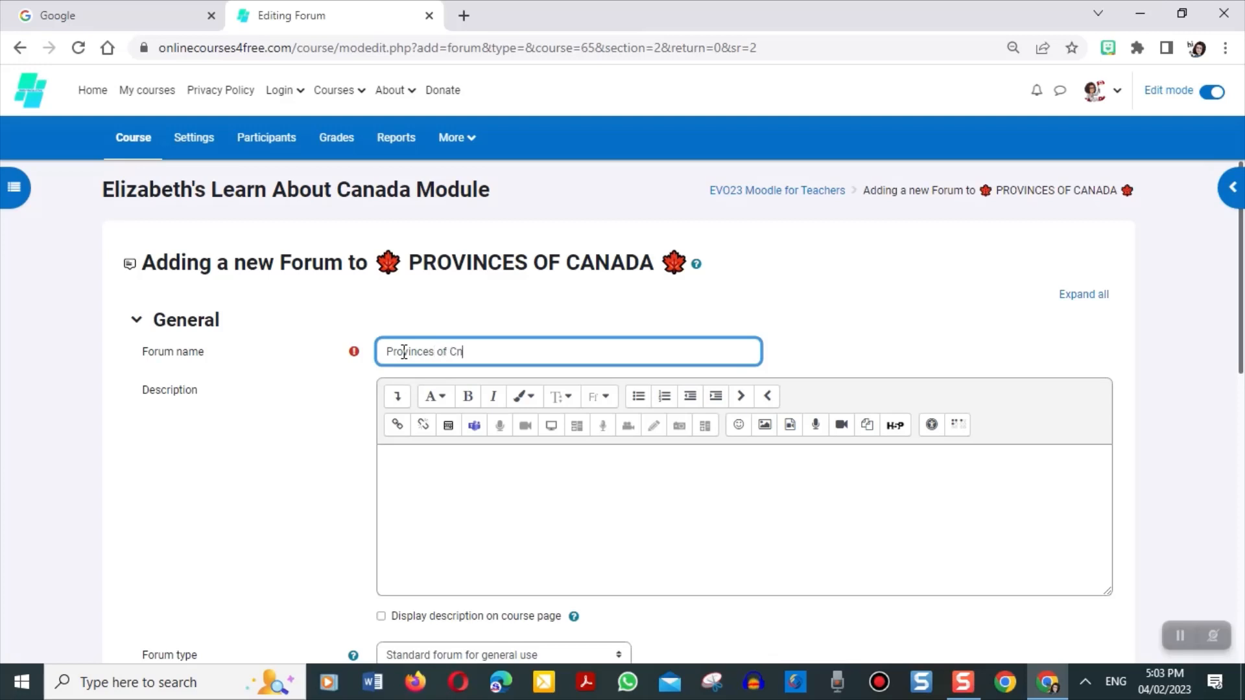
type("nada Support Forum")
- Show the description editor's additional formatting tools and apply a heading style to the empty description
left_click(428, 467)
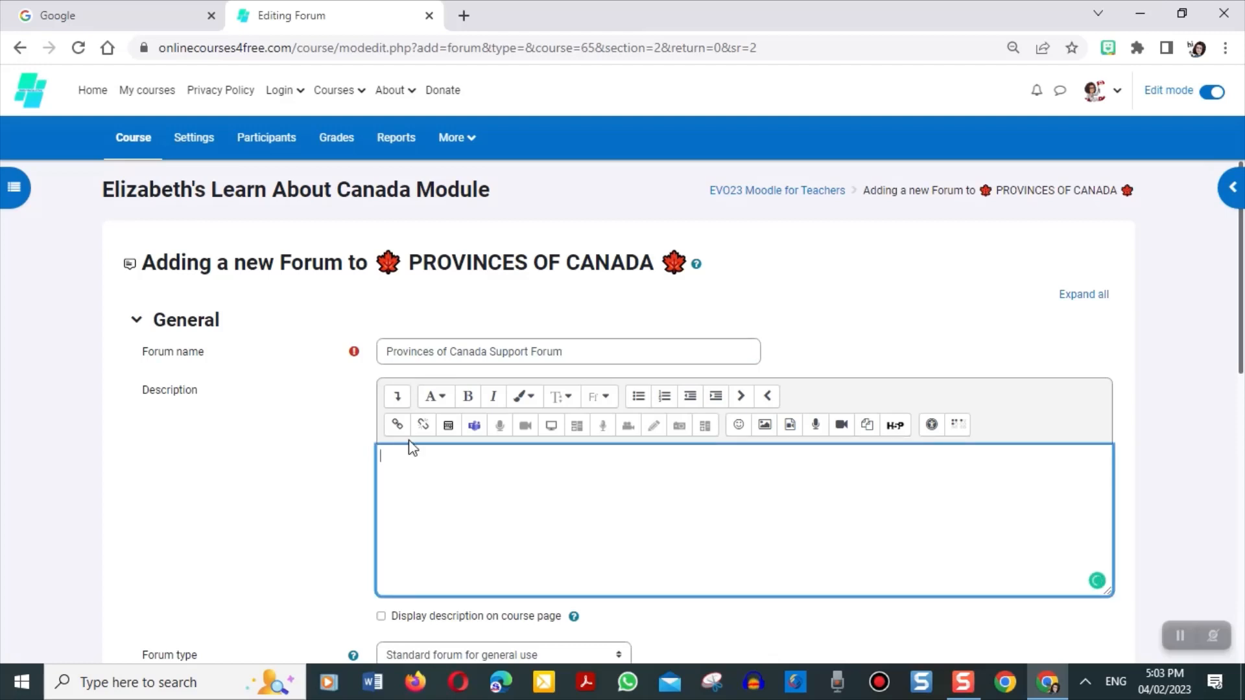
left_click(398, 397)
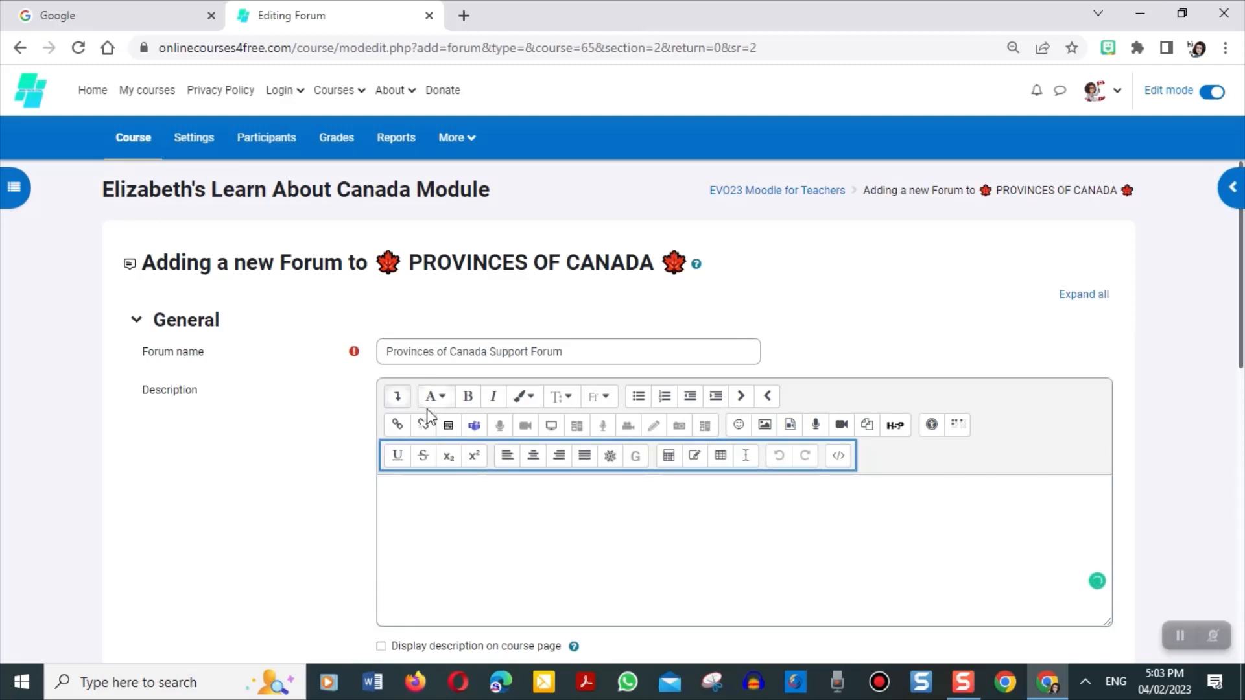
left_click(433, 396)
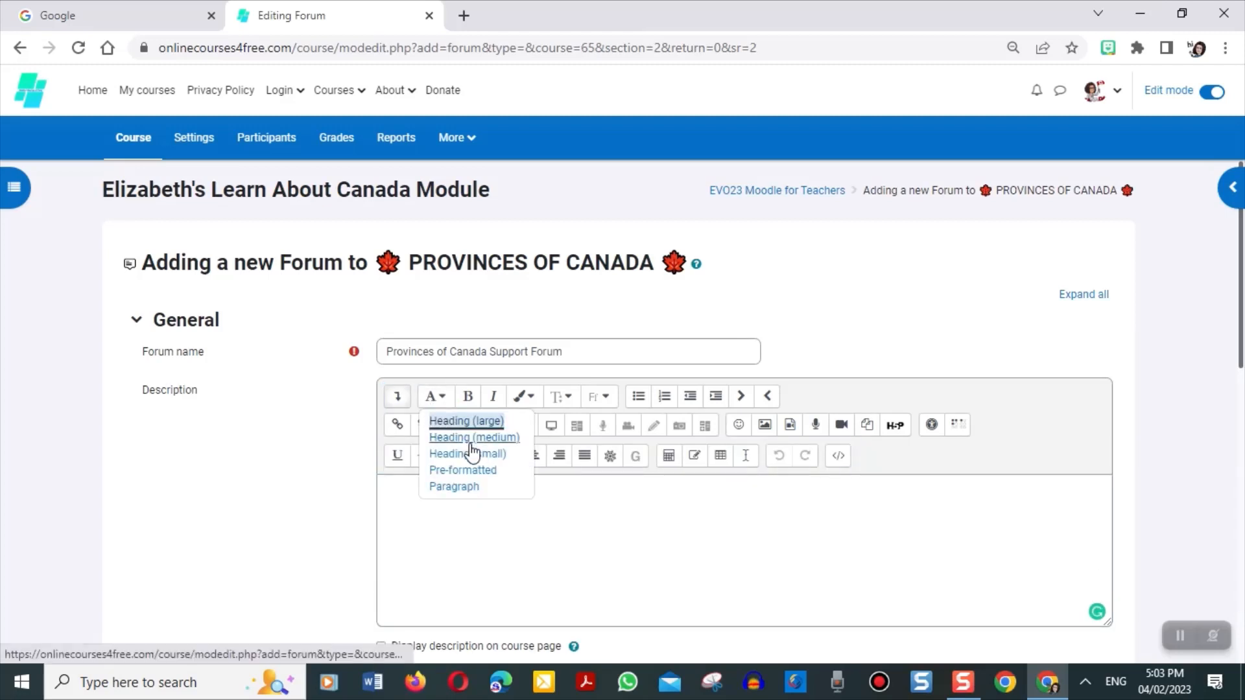
left_click(404, 490)
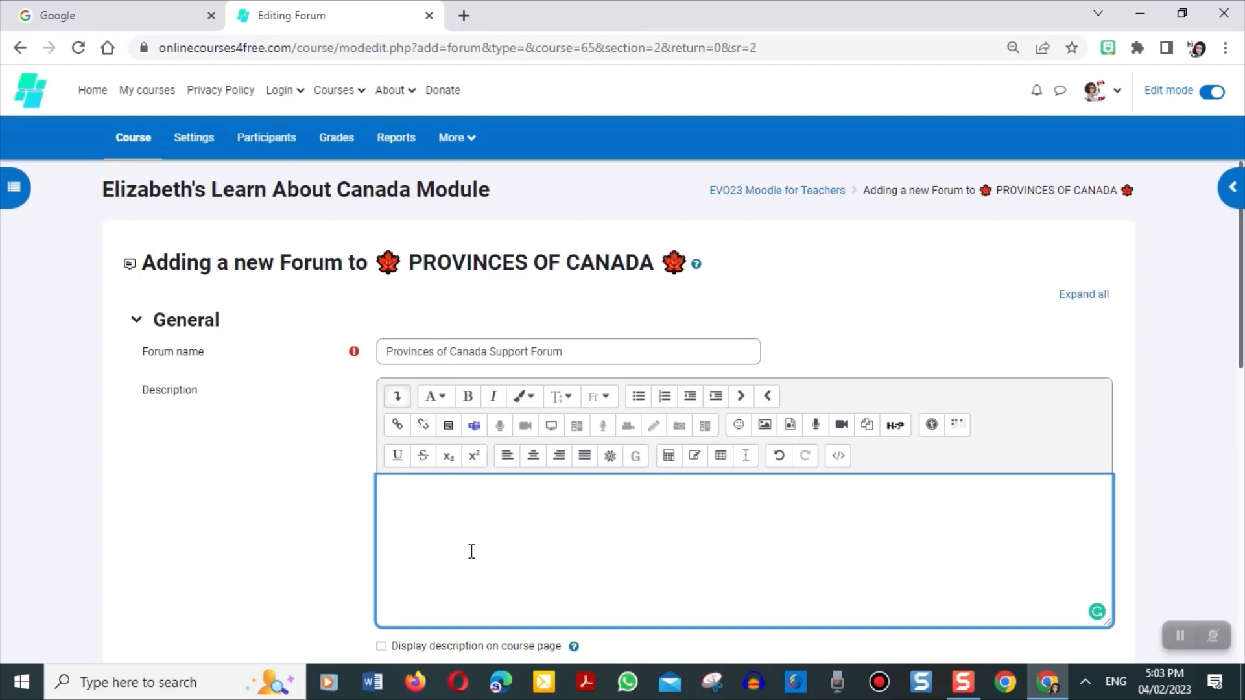
- Write the forum description "Please use this forum to ask questions about any activity or resource in this section."
type("Please use t")
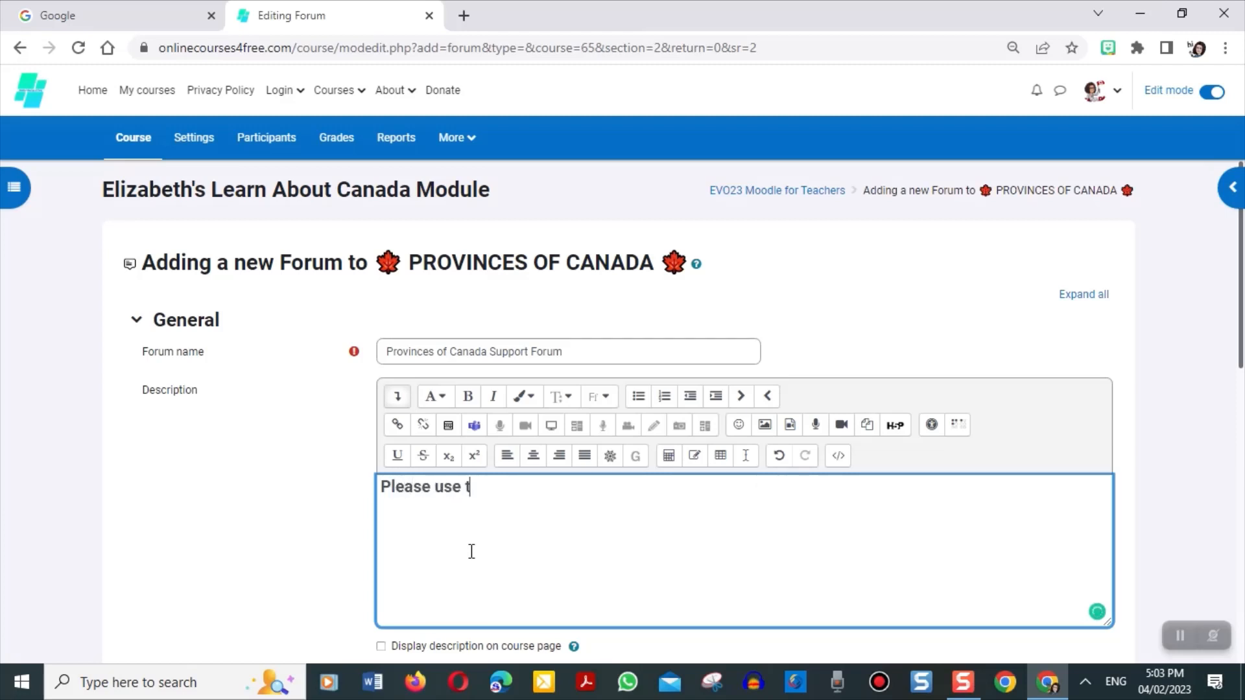
type("his f")
type("our")
type("rum")
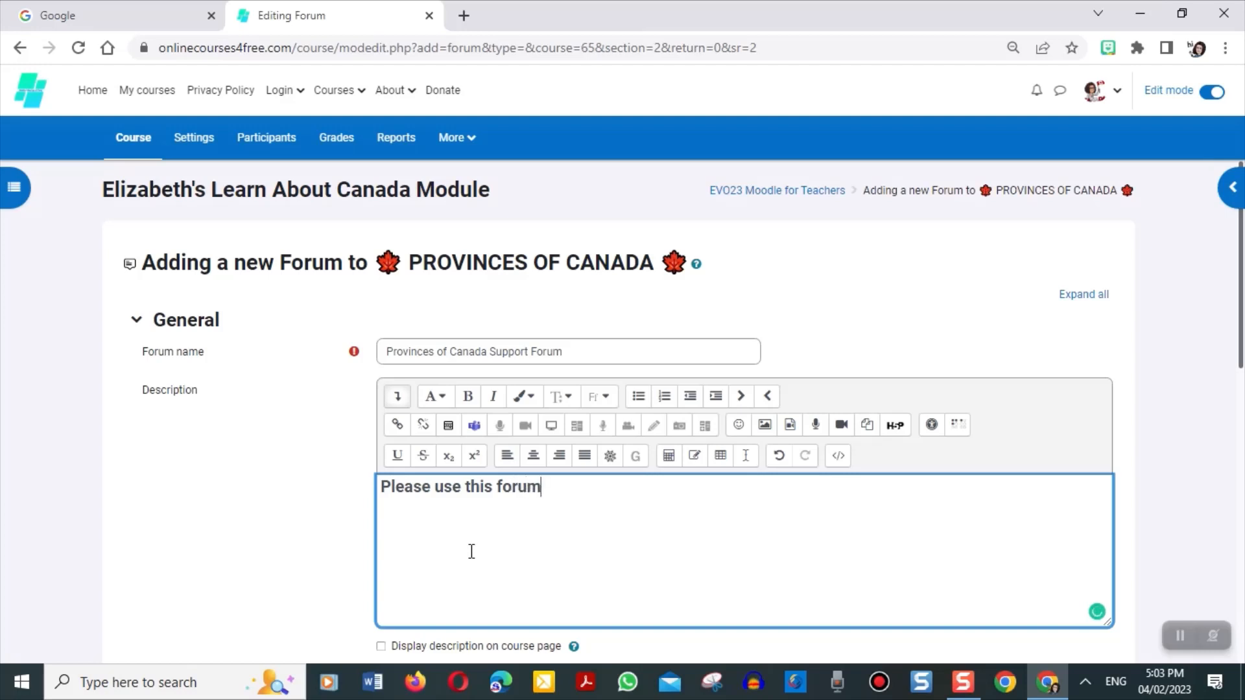
type(" to ask que")
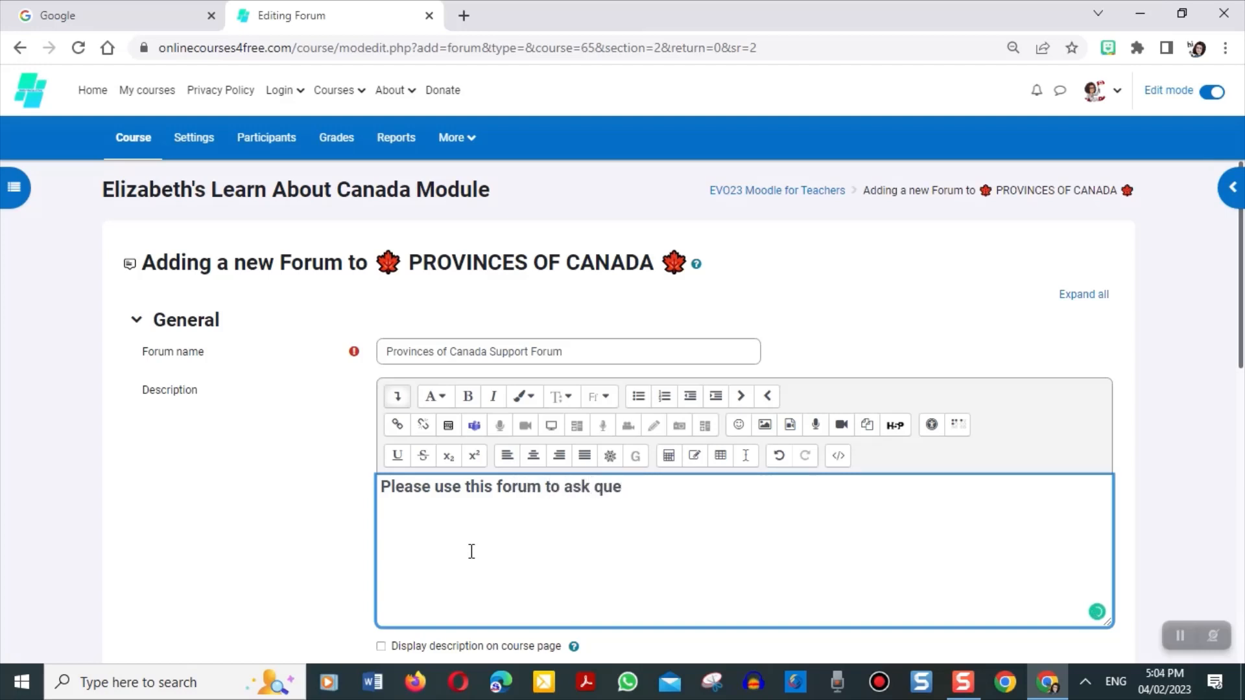
type("stions about an")
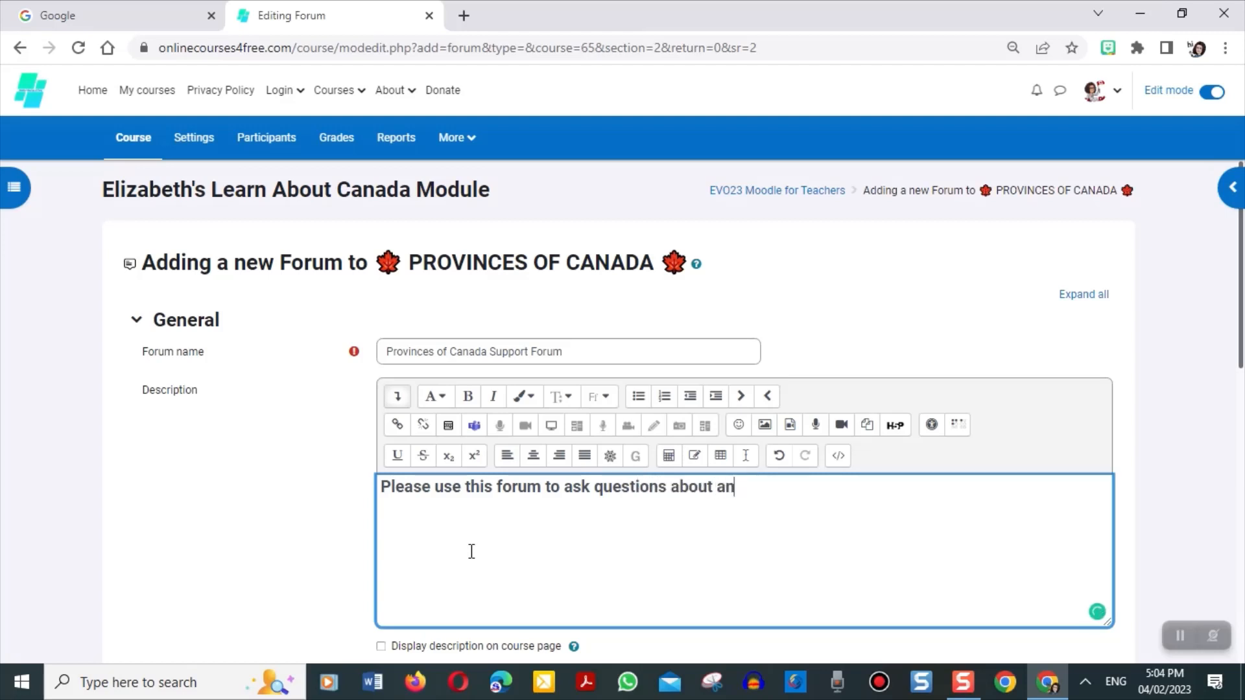
type("y activity or e")
key("BackSpace")
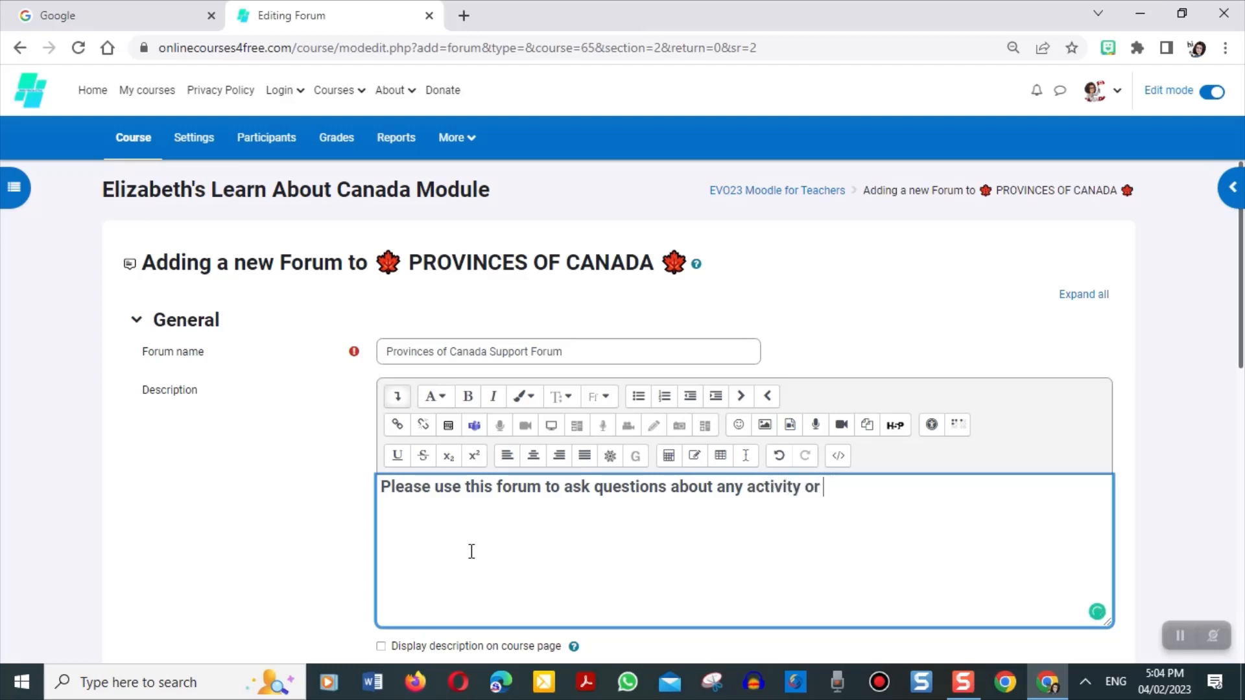
type("resour")
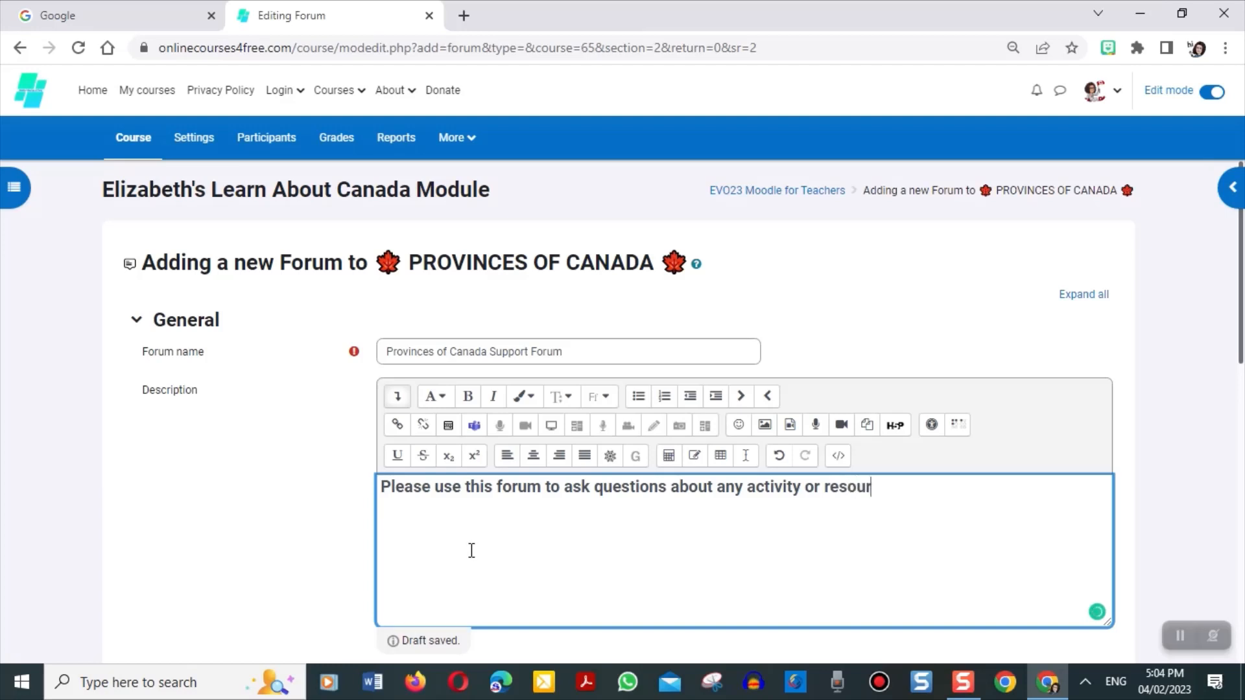
type("ce in this section.")
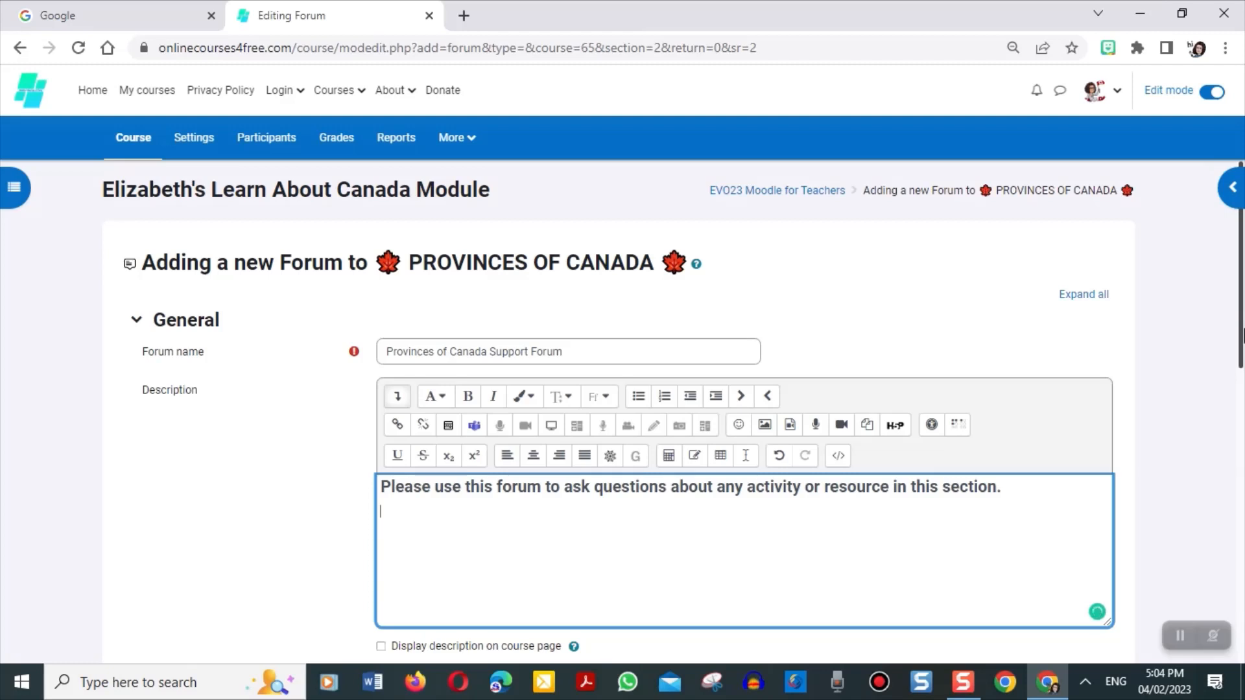
- Look over the Availability and the Attachments and word count settings, and expand all settings sections of the forum
scroll(1242, 334, "down", 5)
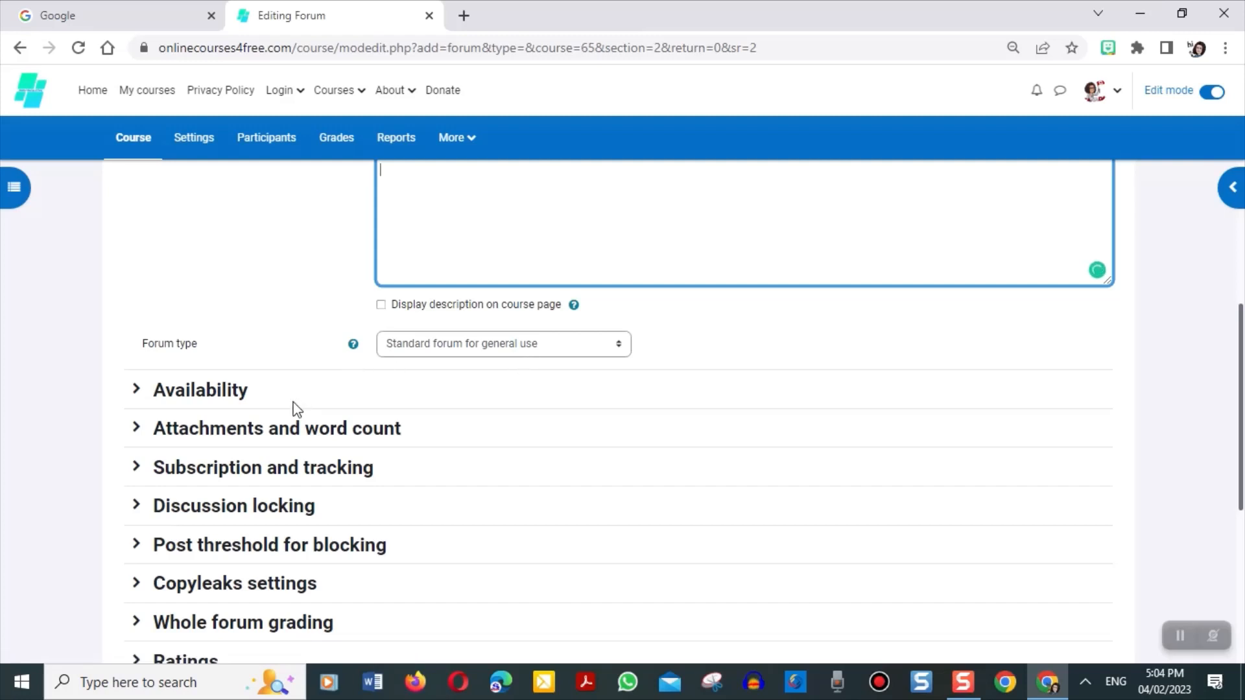
left_click(136, 390)
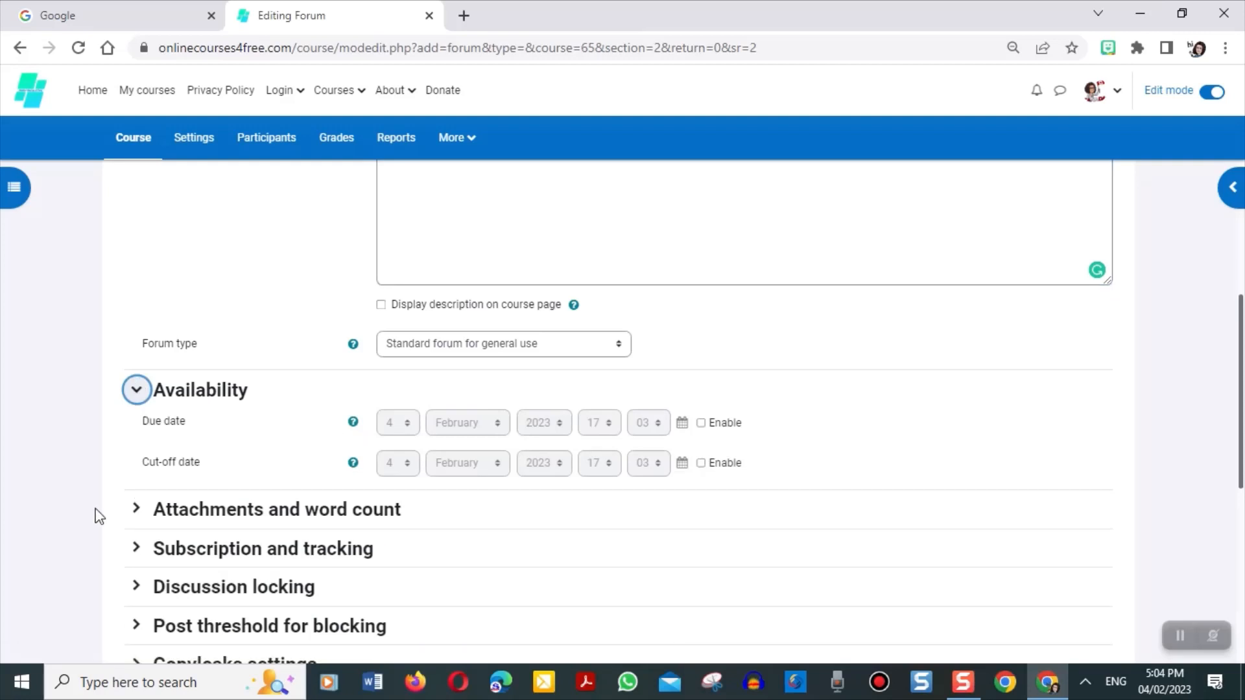
left_click(136, 510)
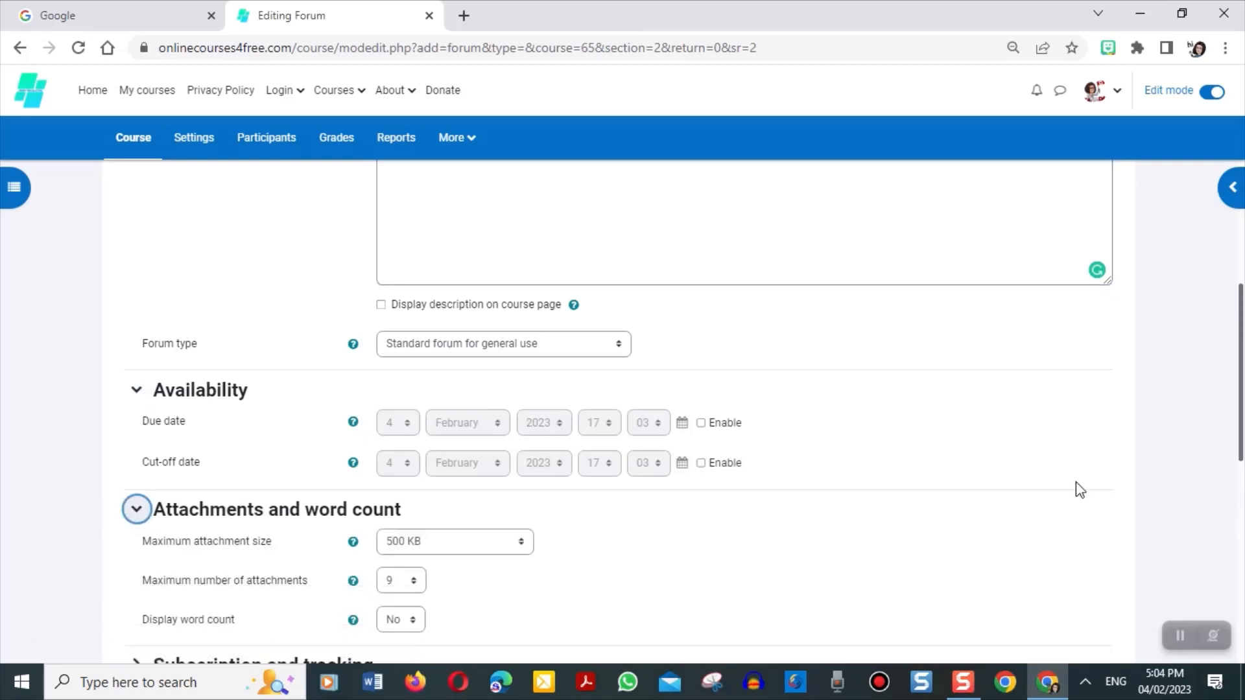
left_click_drag(1240, 402, 1237, 275)
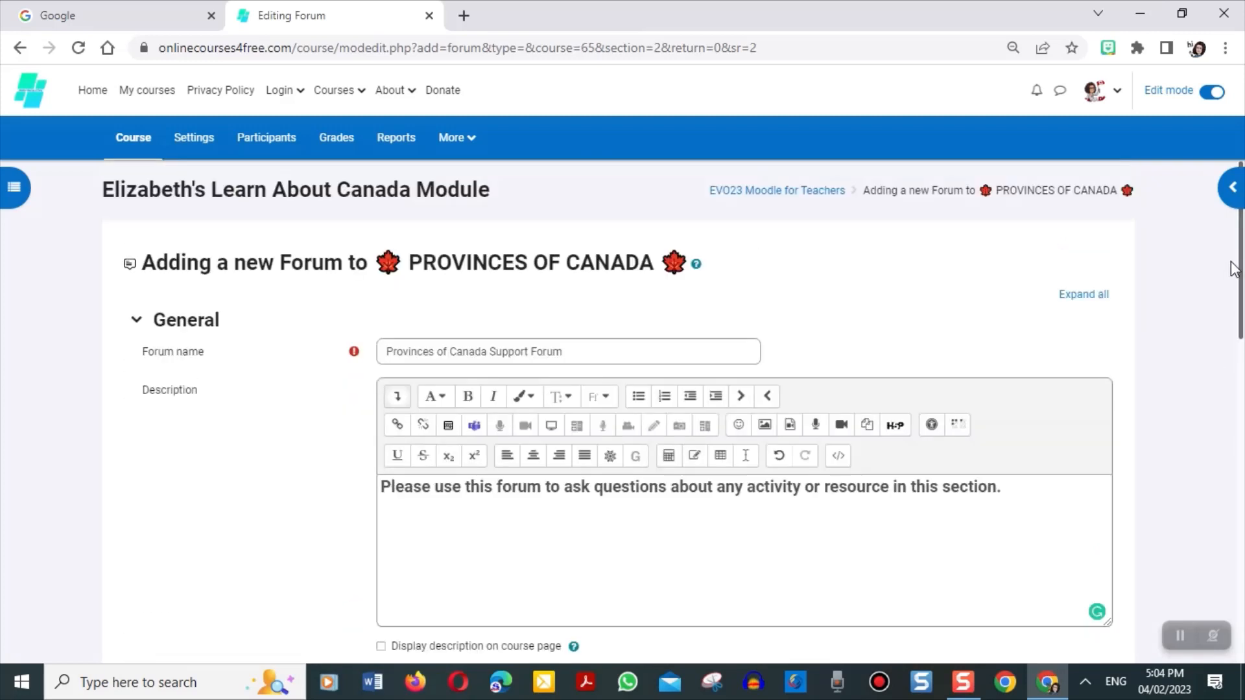
left_click(1076, 295)
- Set the forum's subscription mode to Forced subscription
left_click_drag(1240, 240, 1241, 381)
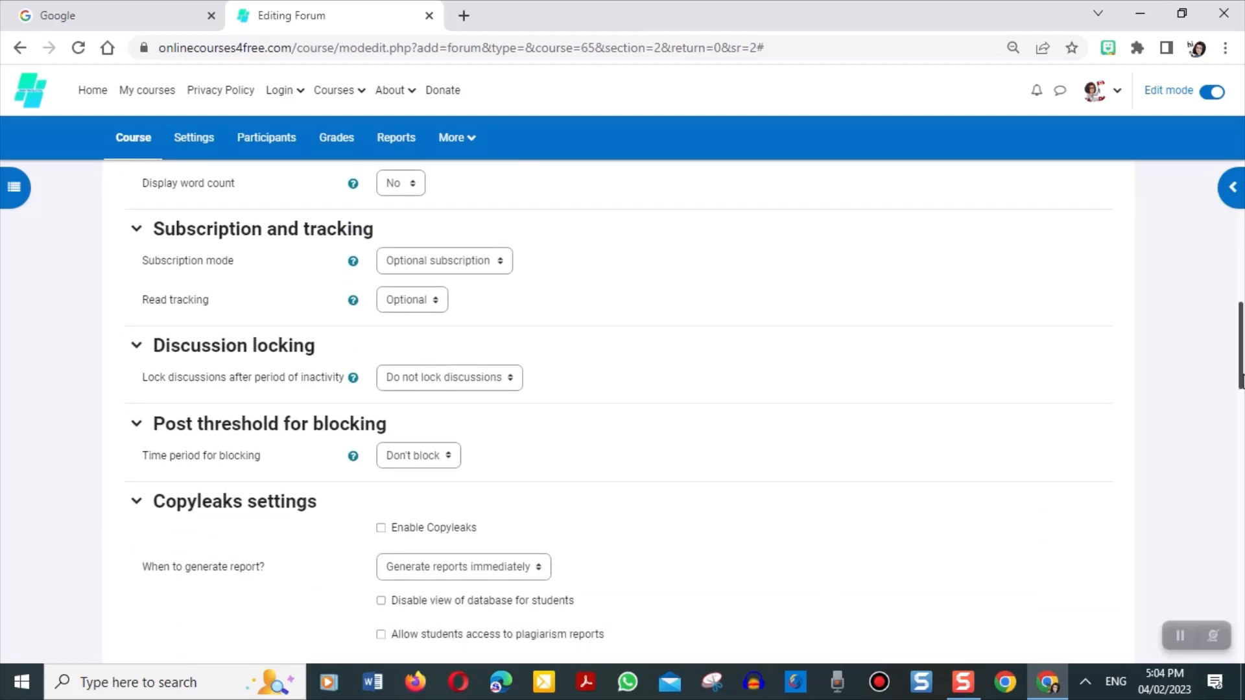
left_click(503, 262)
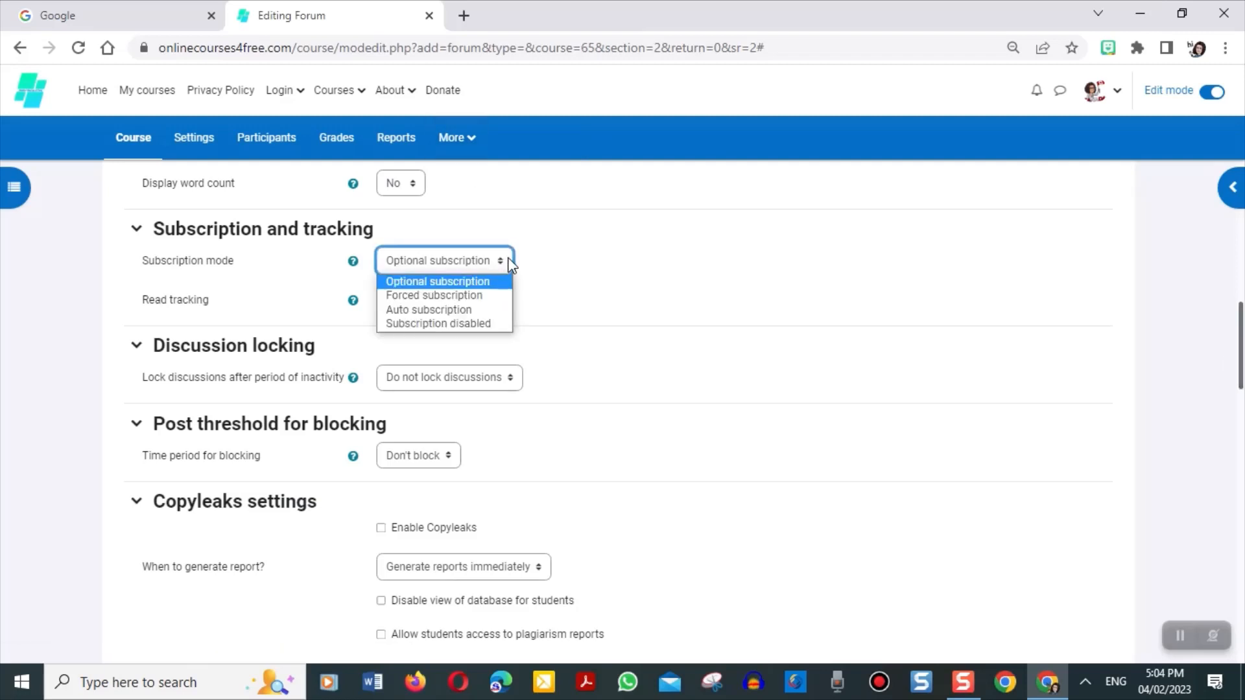
left_click(450, 298)
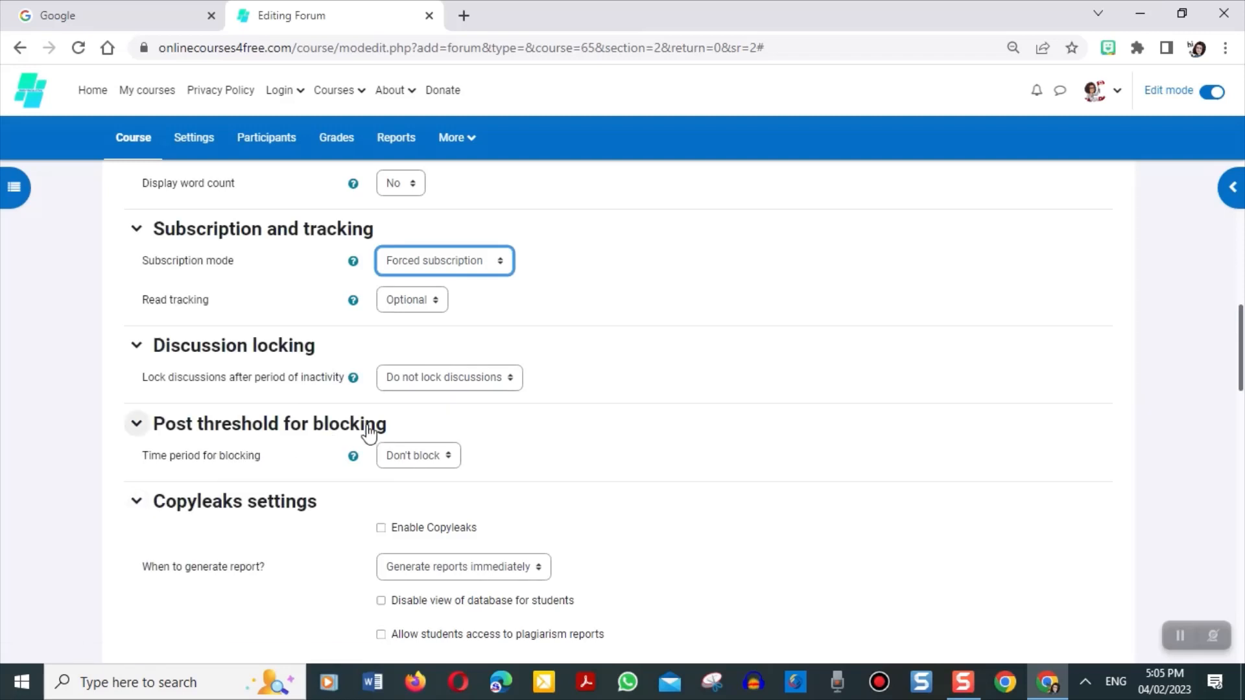
- Review the remaining forum settings, then save the forum and display it
left_click_drag(1241, 357, 1240, 408)
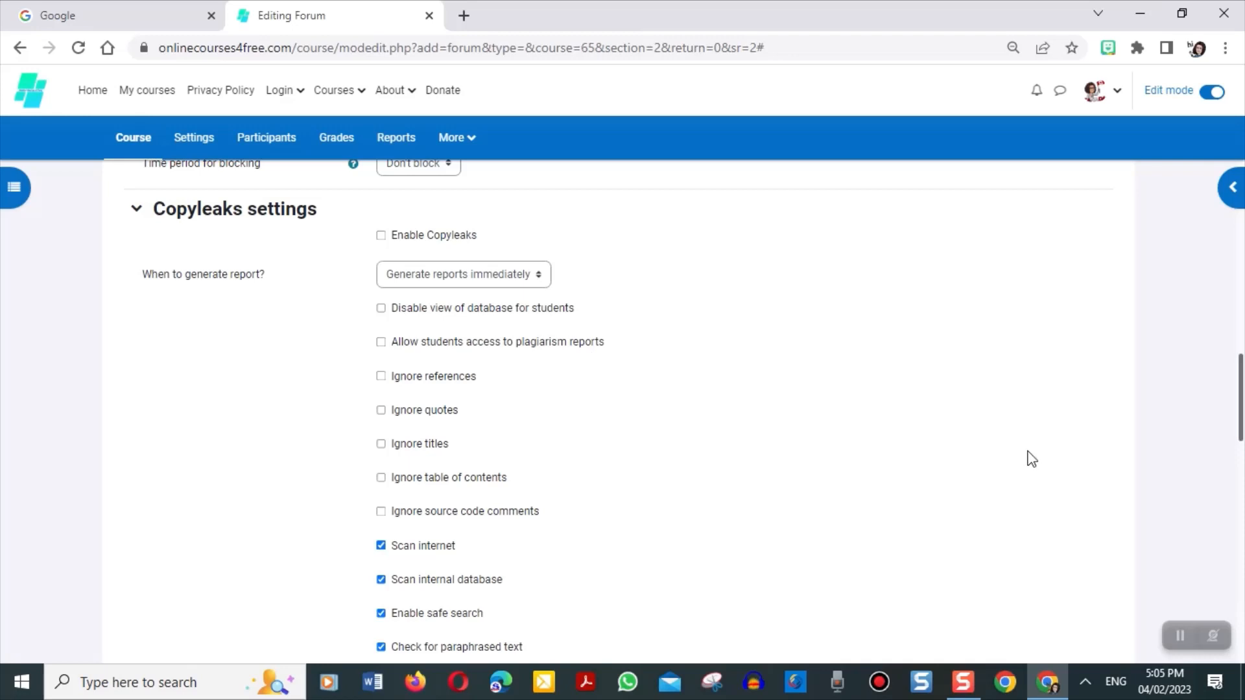
left_click_drag(1240, 395, 1242, 481)
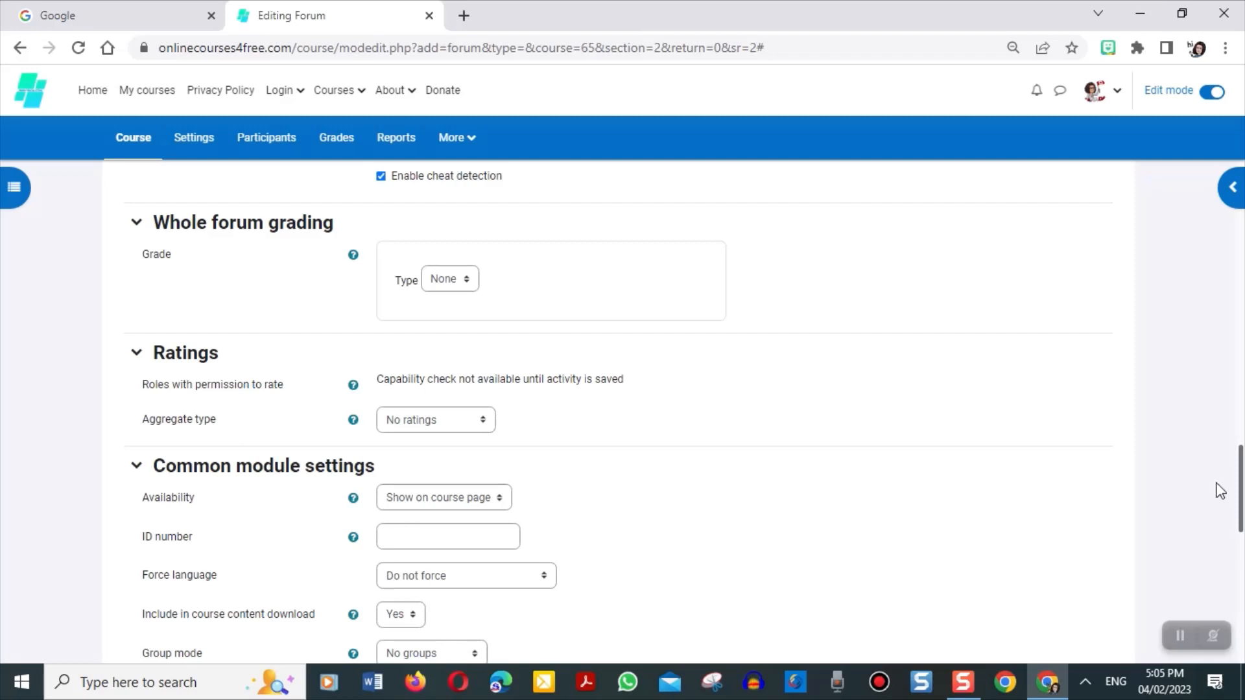
scroll(1241, 512, "down", 3)
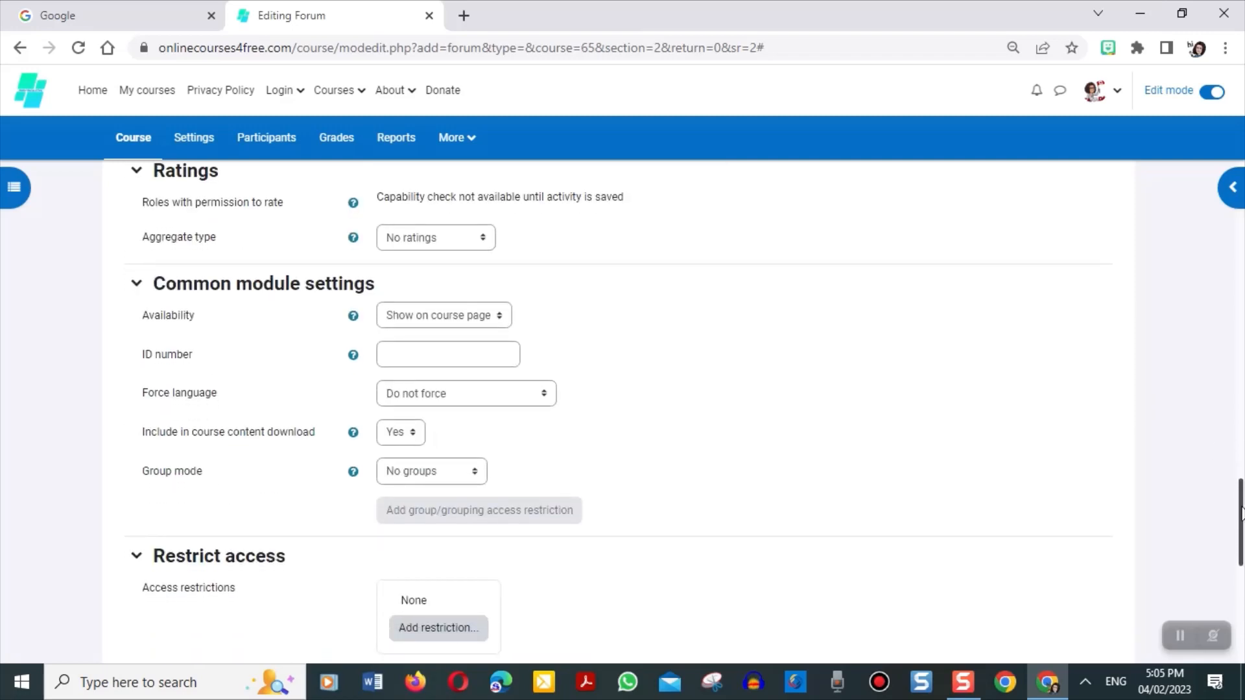
left_click_drag(1241, 512, 1234, 600)
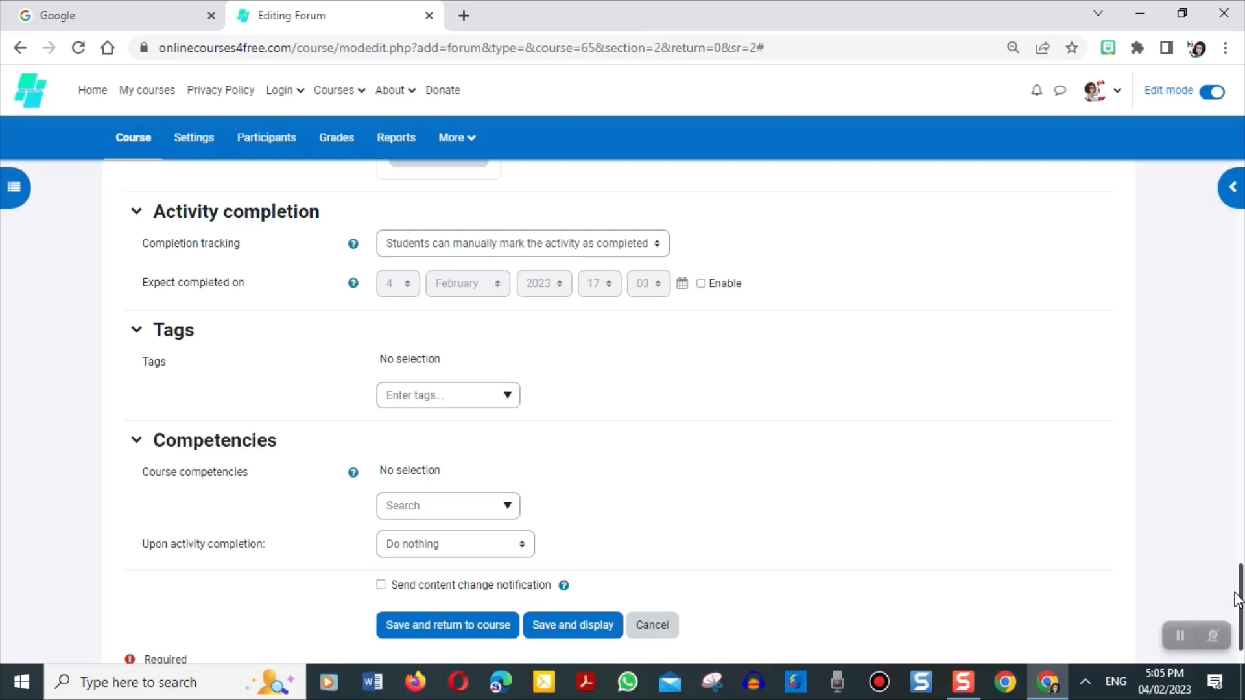
left_click_drag(1235, 599, 1234, 630)
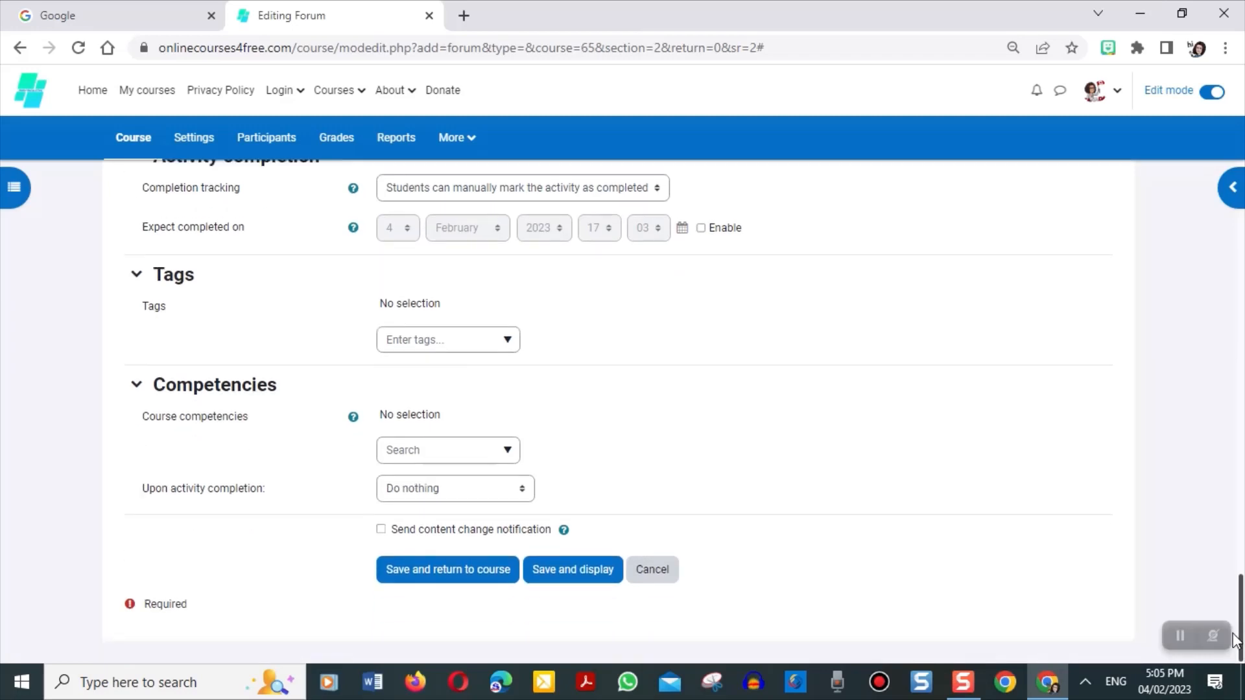
left_click(570, 582)
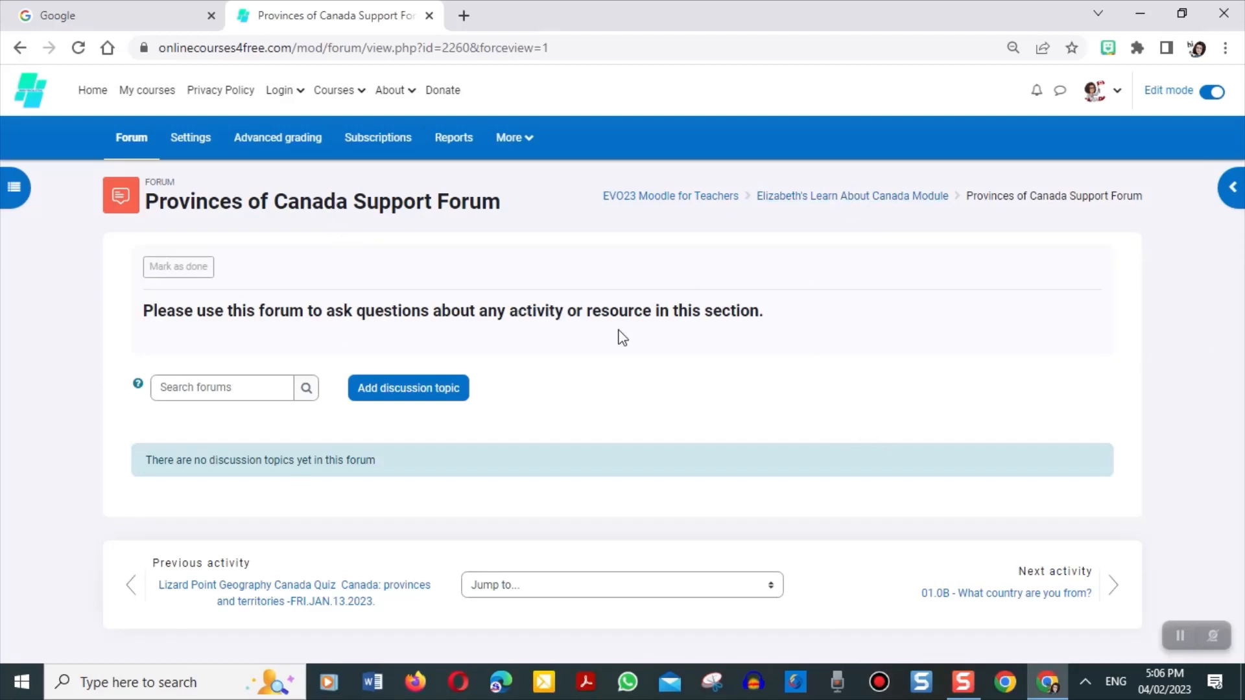
- Return to the course's Provinces of Canada section and move the new support forum above all other activities
left_click(888, 202)
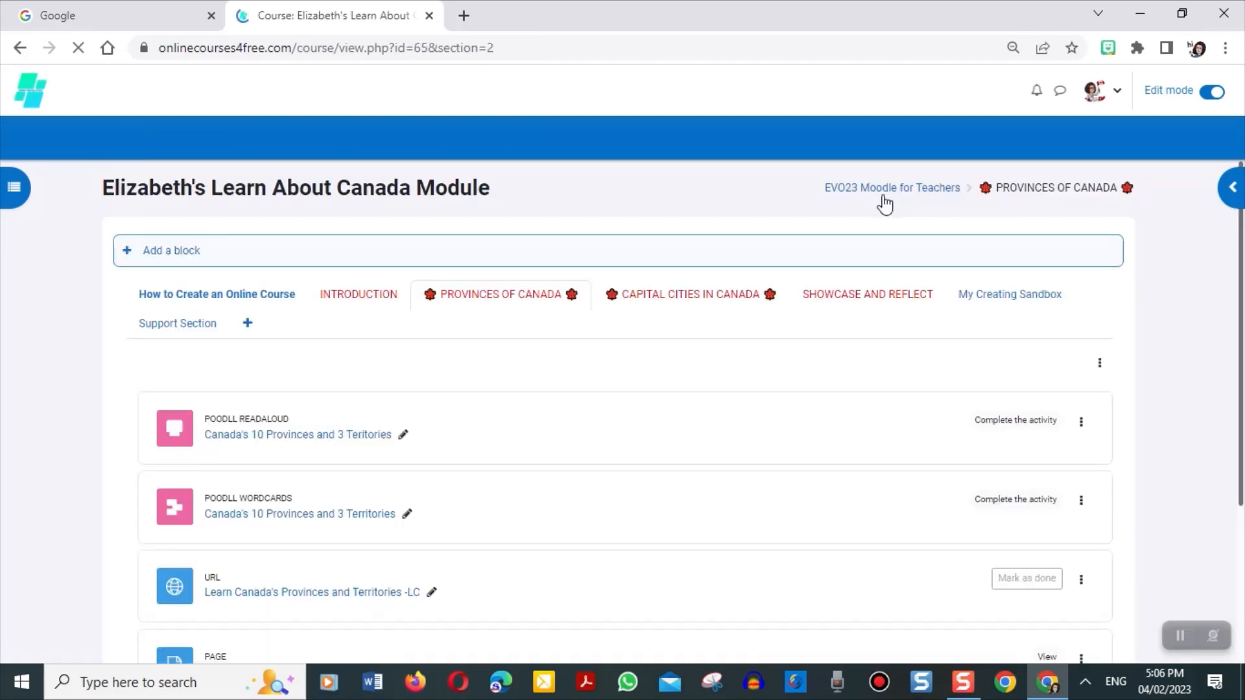
left_click(512, 304)
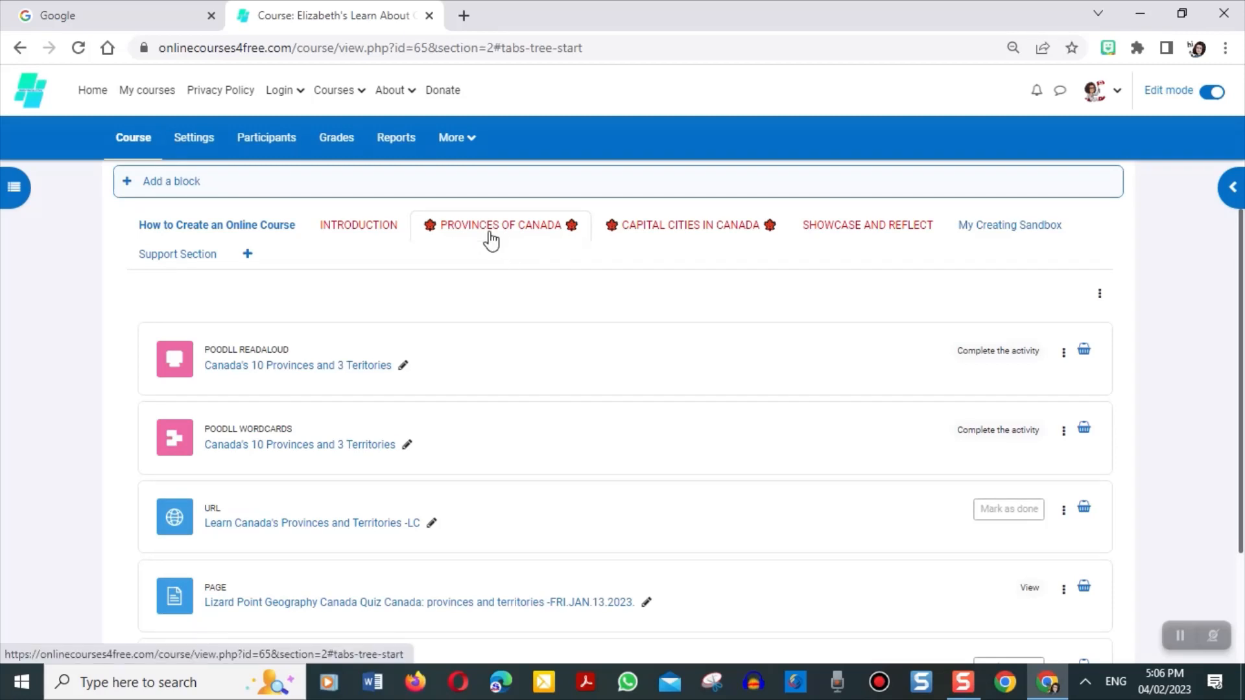
scroll(1241, 263, "down", 3)
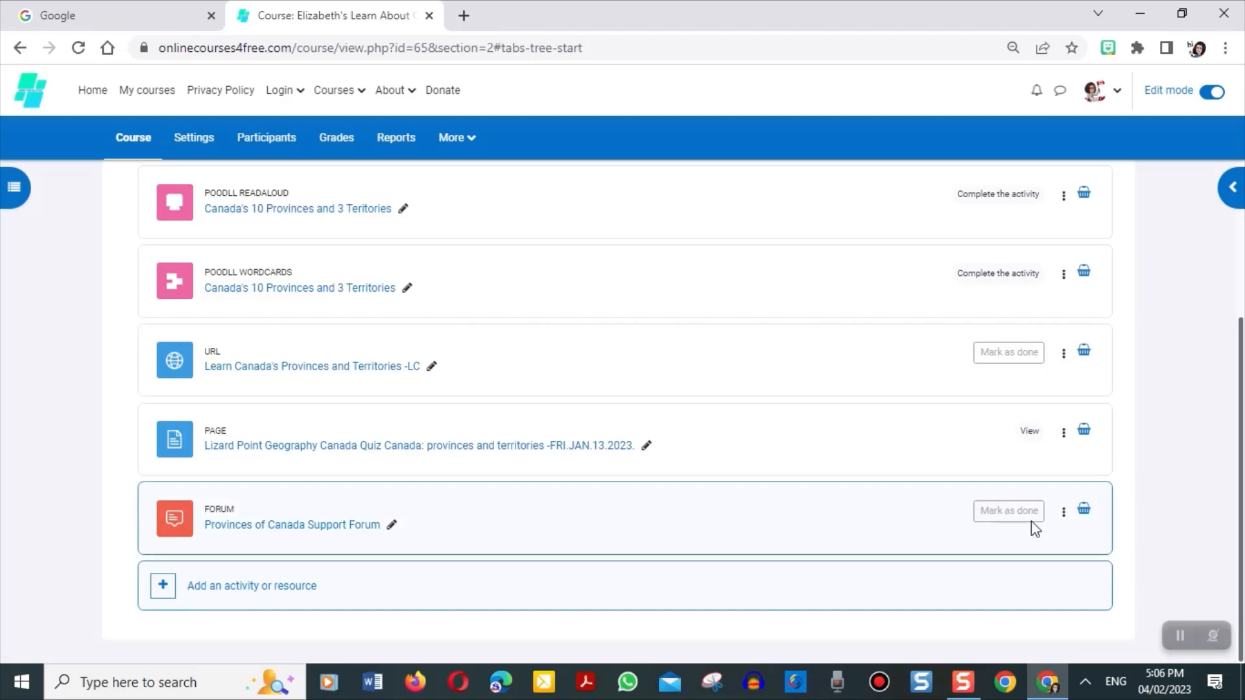
left_click_drag(820, 522, 737, 189)
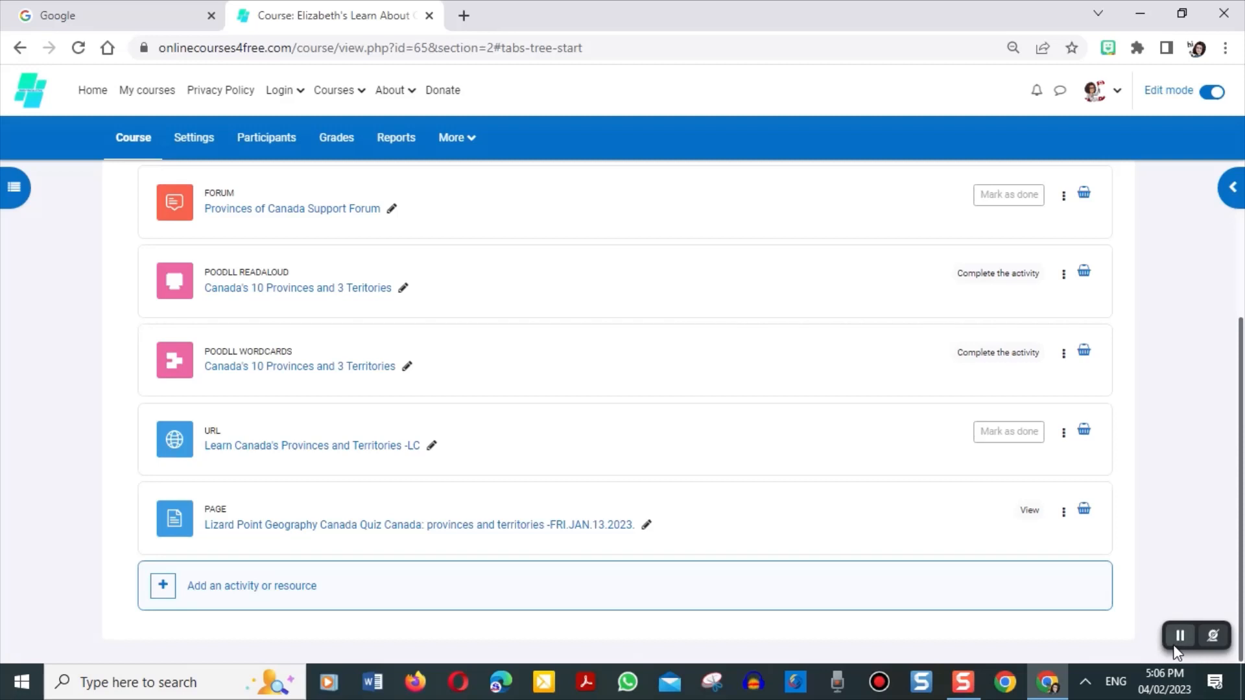
left_click(1178, 636)
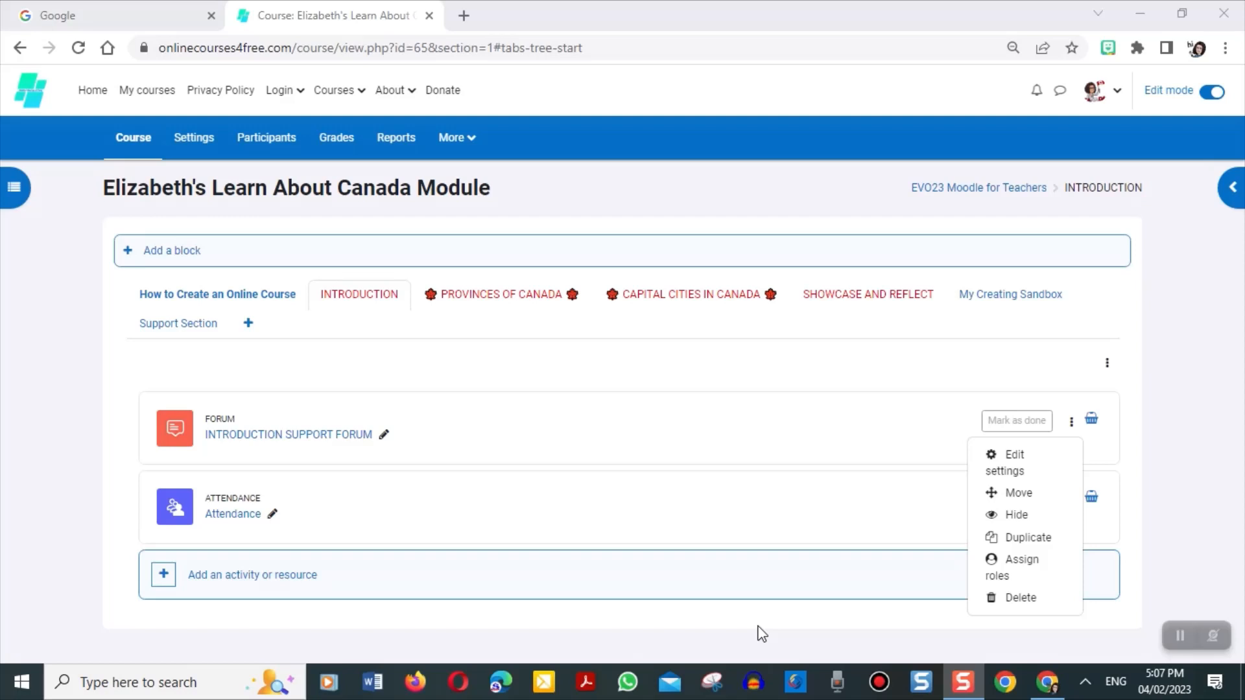
- Duplicate the Introduction Support Forum, and duplicate the resulting copy as well
left_click(1029, 546)
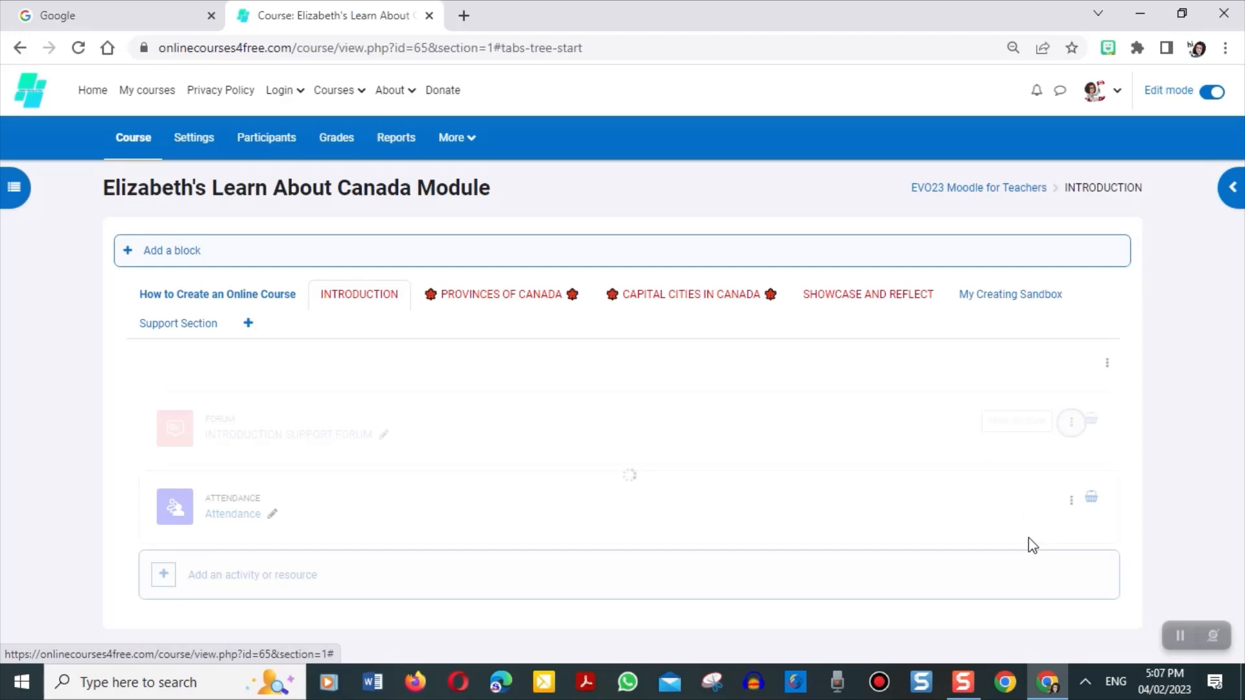
left_click(1063, 500)
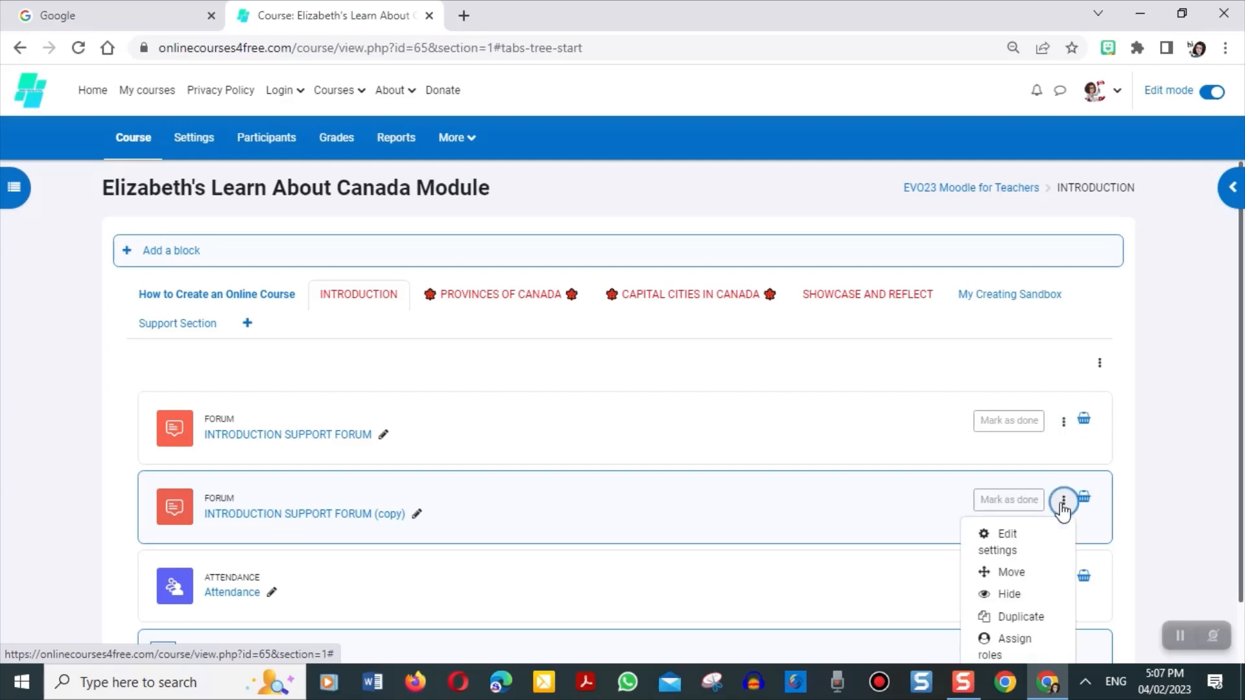
left_click(1022, 617)
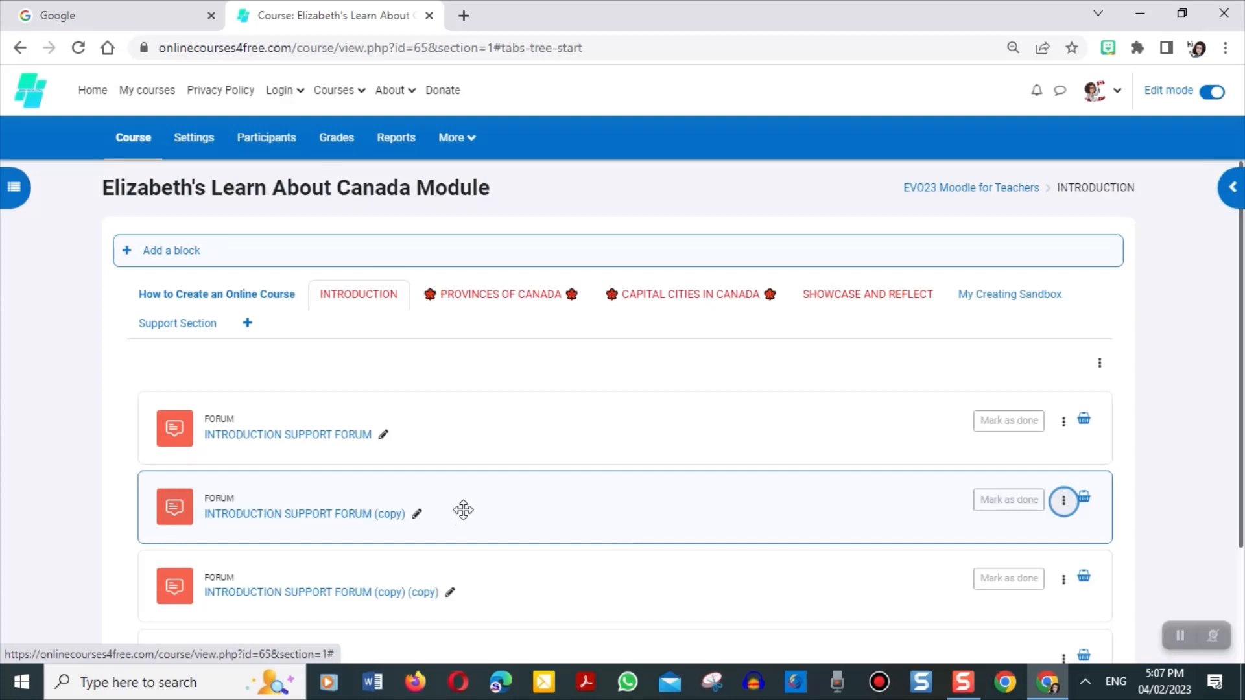
- Try to move the first forum copy from the Introduction section into the Capital Cities in Canada section
left_click_drag(463, 510, 672, 294)
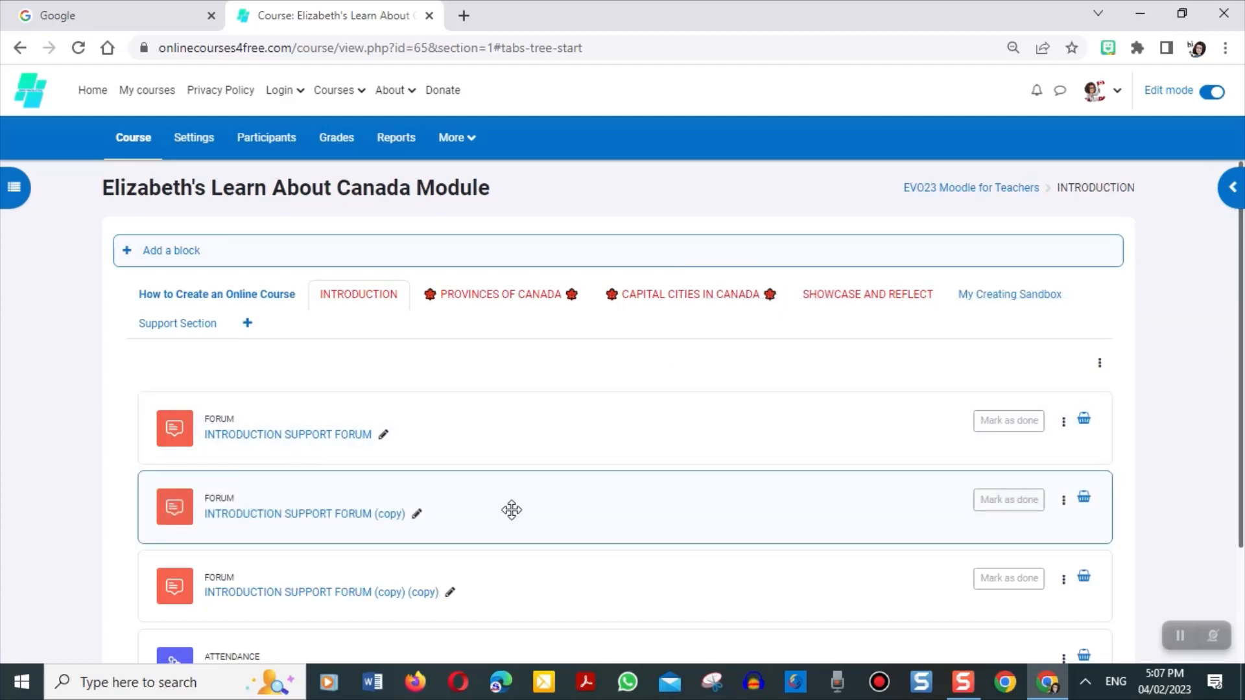
right_click(784, 507)
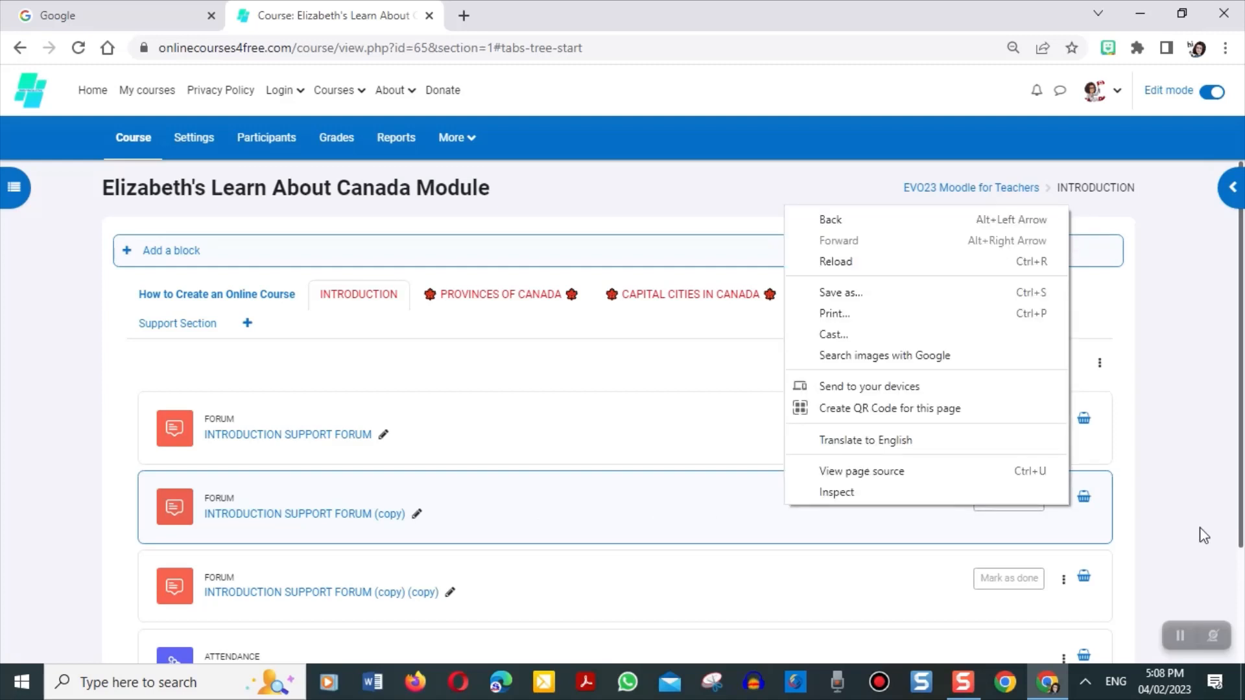
- Show the course blocks and copy both duplicated support forums into the Sharing Cart without user data
left_click(1231, 200)
left_click(1232, 192)
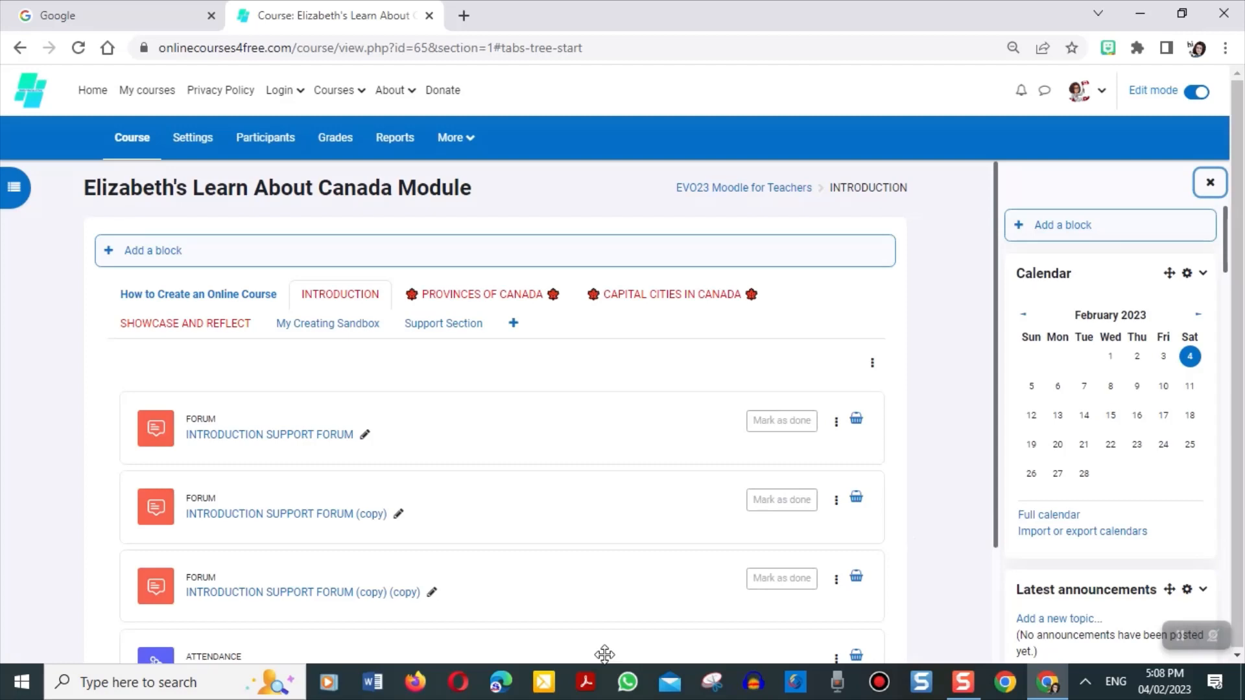
left_click(870, 498)
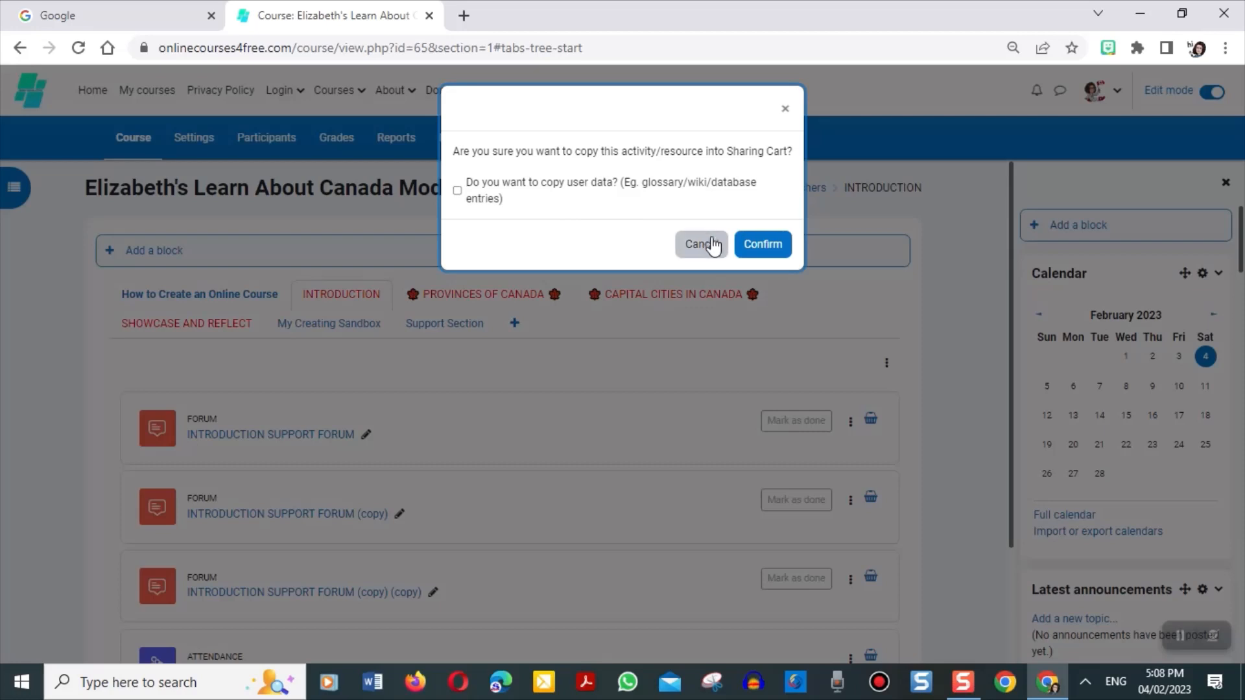
left_click(774, 244)
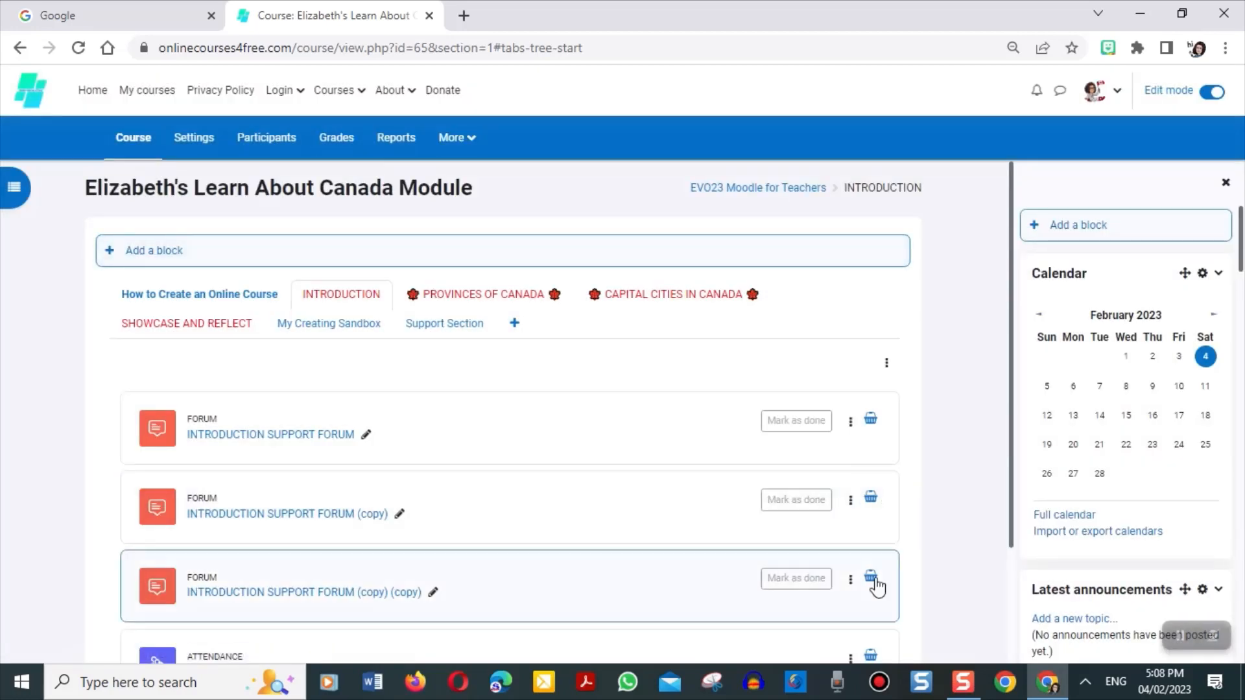
left_click(870, 577)
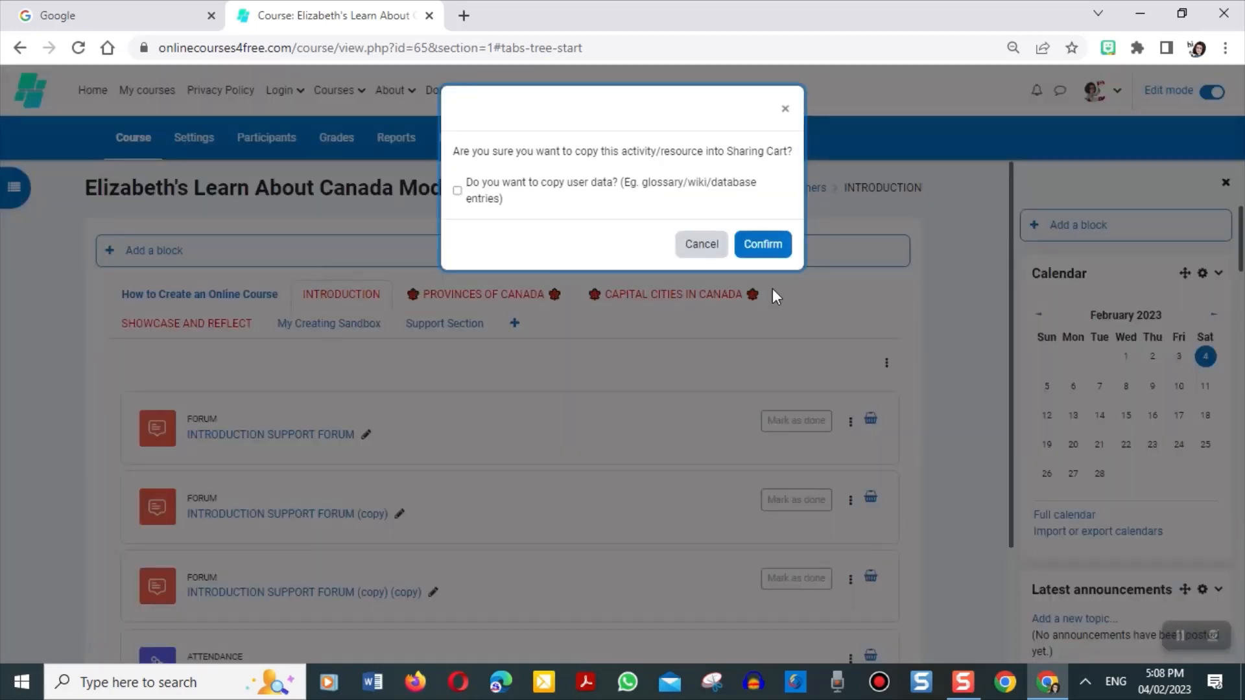
left_click(753, 259)
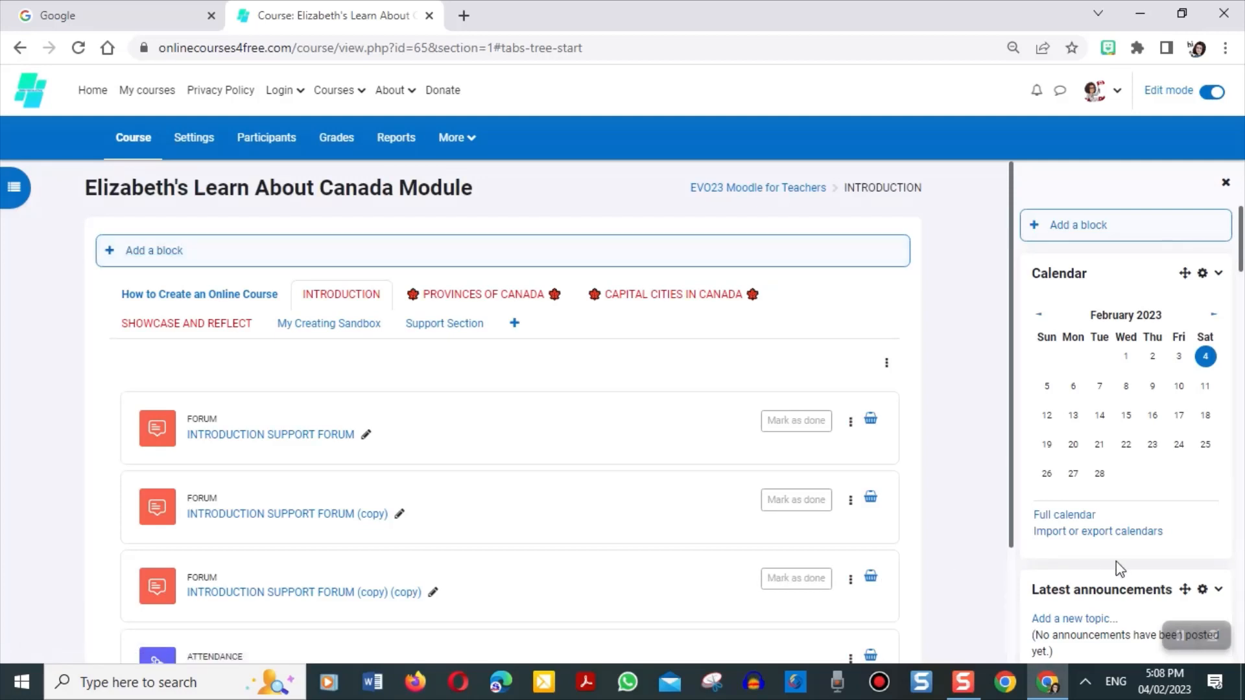
- Copy the Introduction Support Forum from the Sharing Cart into the Capital Cities in Canada section
left_click(650, 313)
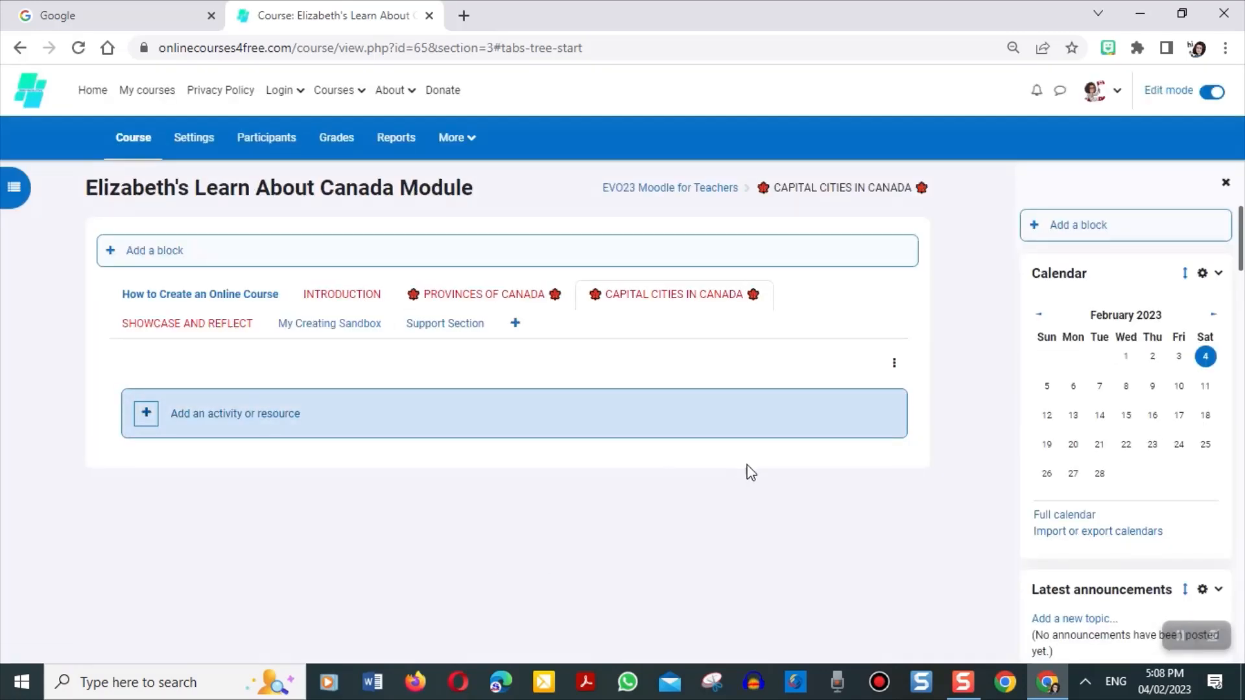
left_click_drag(1242, 256, 1223, 536)
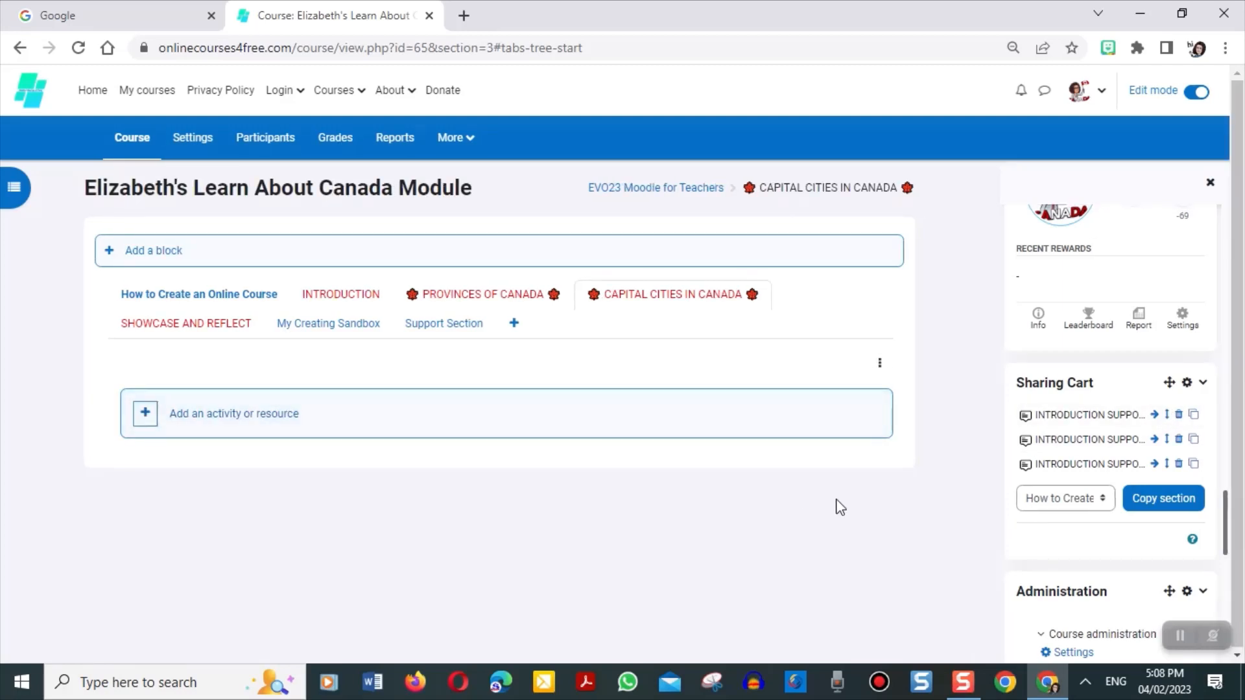
left_click(1194, 415)
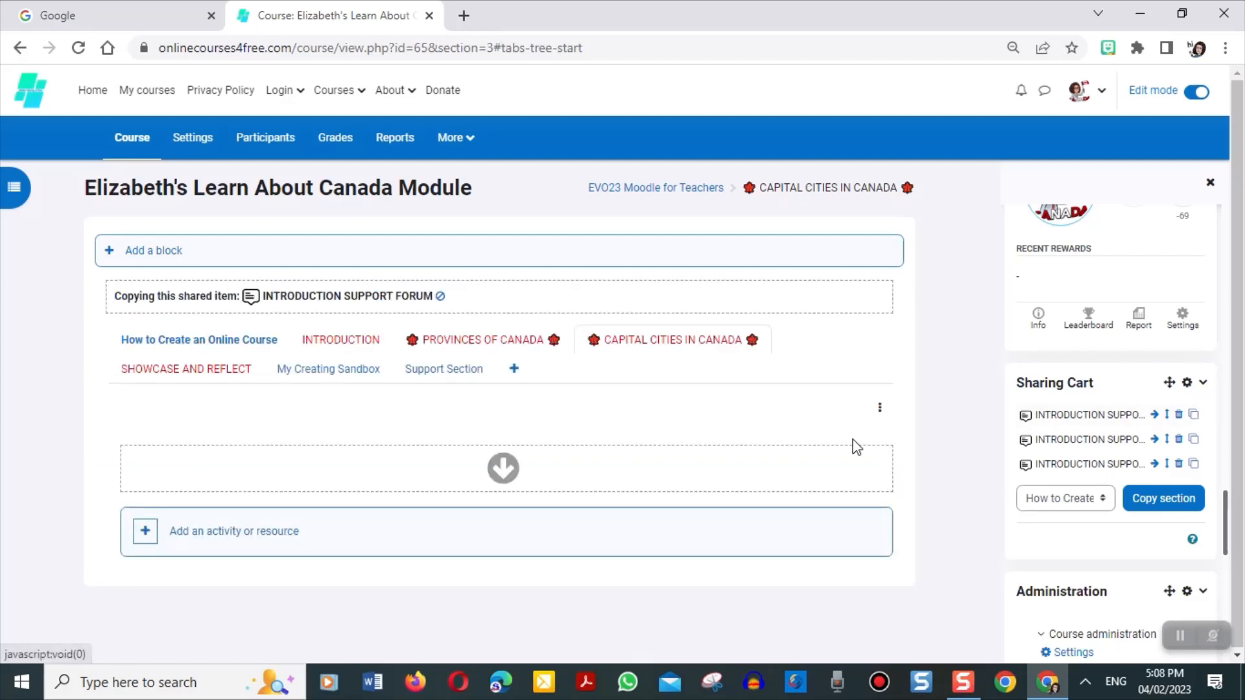
left_click(503, 481)
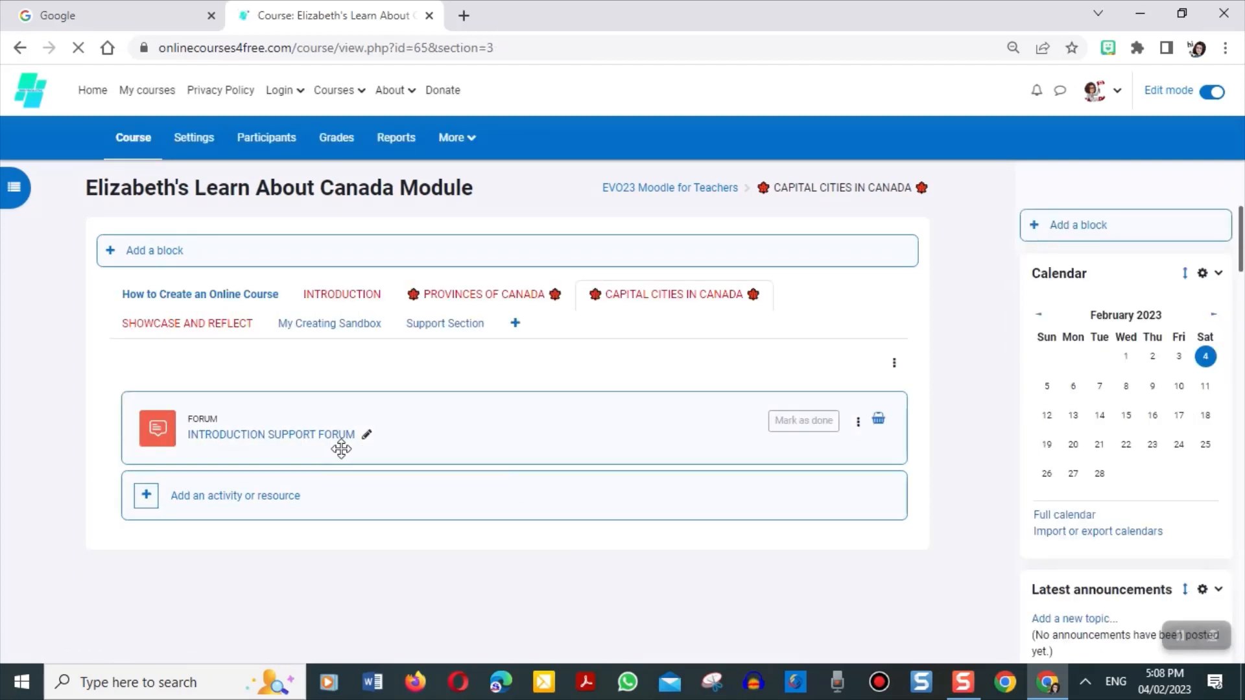
- Try to rename the copied forum in the Capital Cities in Canada section as "Capital Cities in Canada Support Forum"
left_click(366, 435)
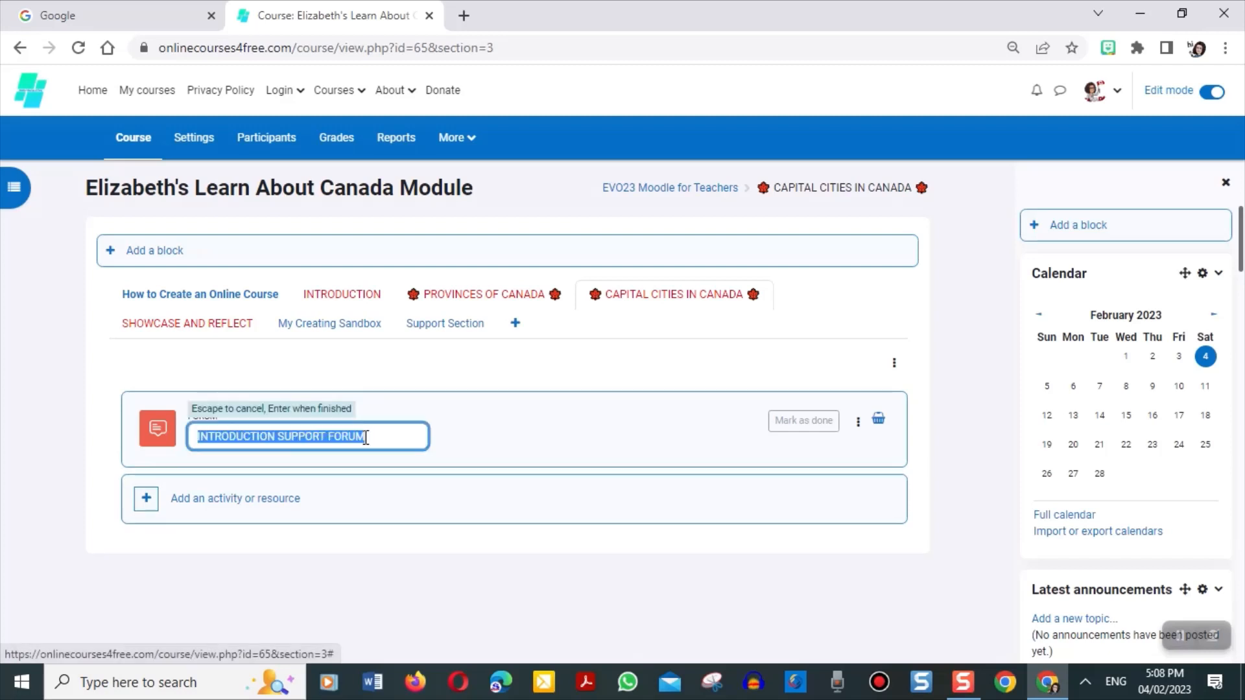
type("c")
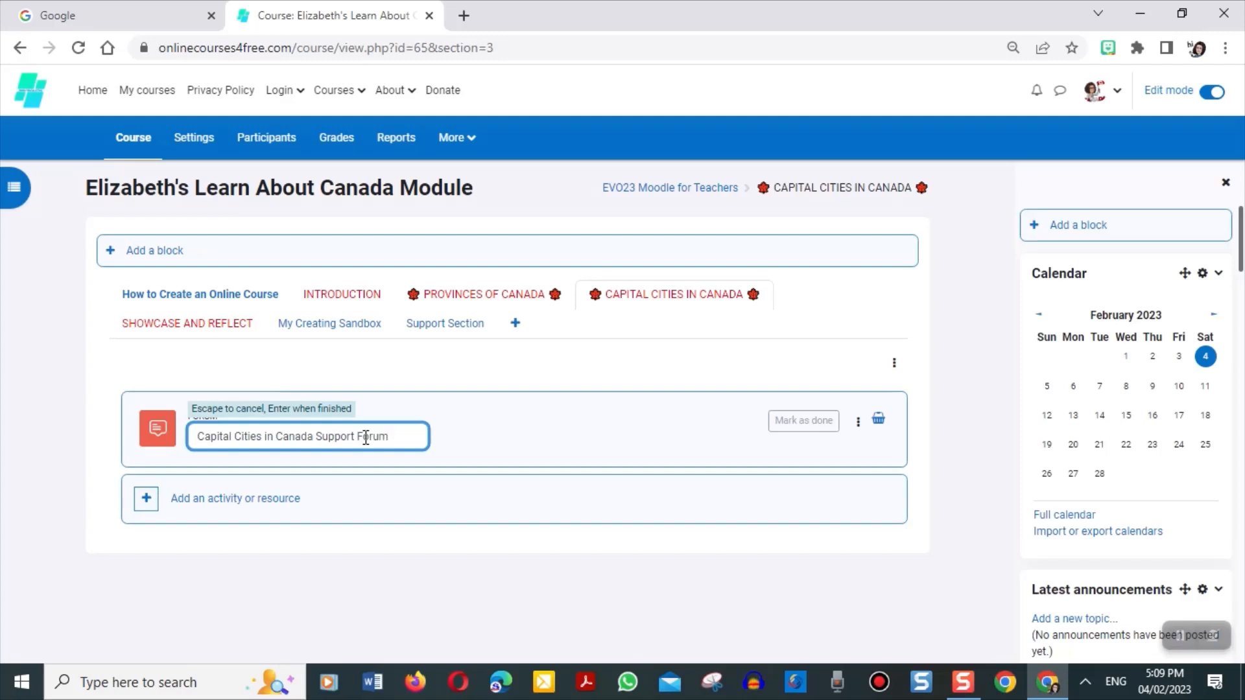
left_click(420, 496)
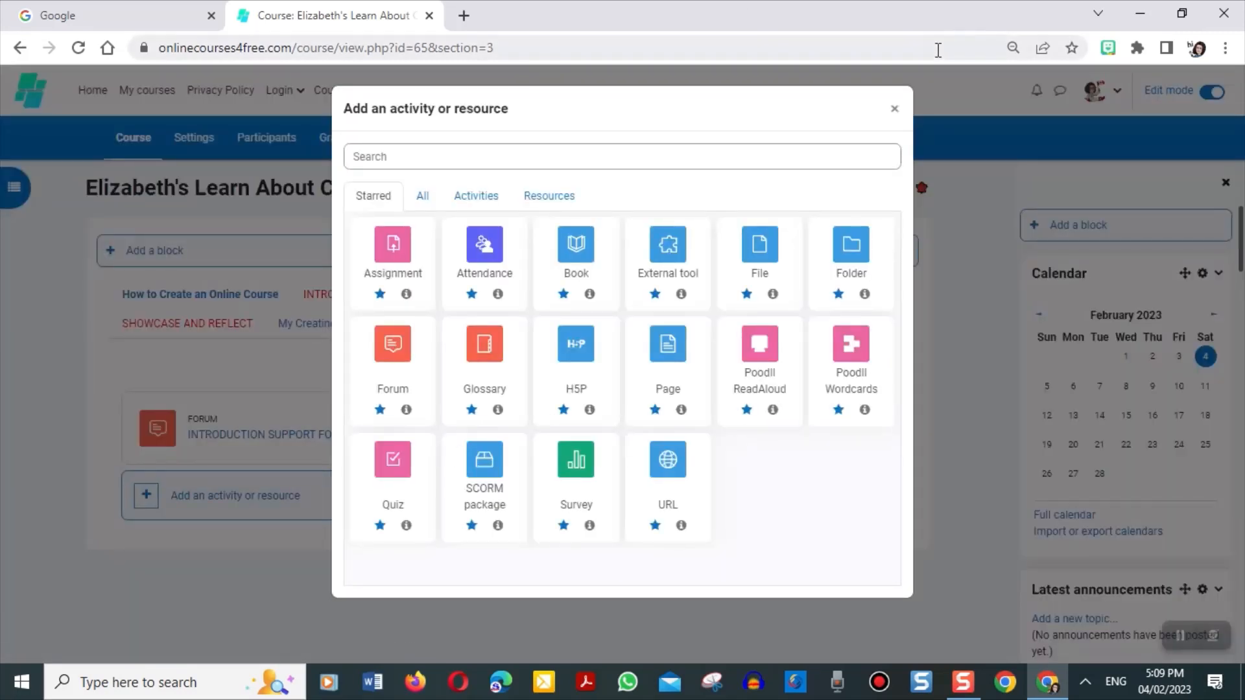
left_click(894, 109)
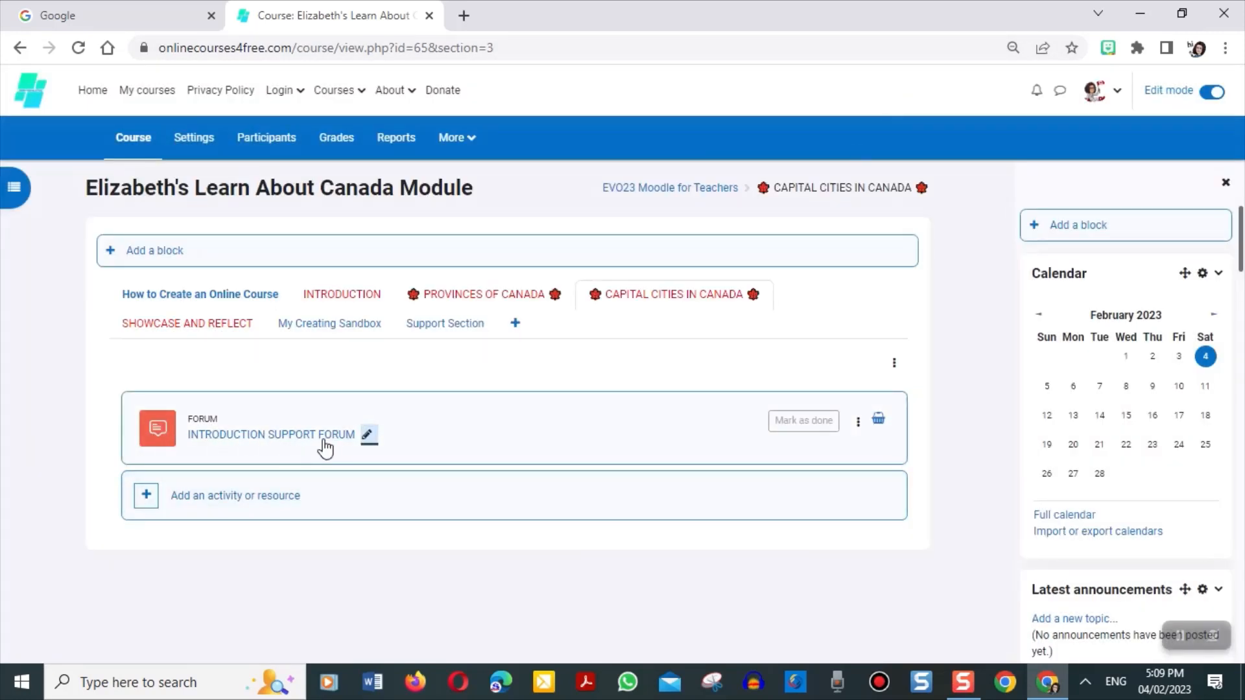
- Rename the forum in the Capital Cities in Canada section as "Capital Cities in Canada Support Forum" and save the name
left_click(366, 434)
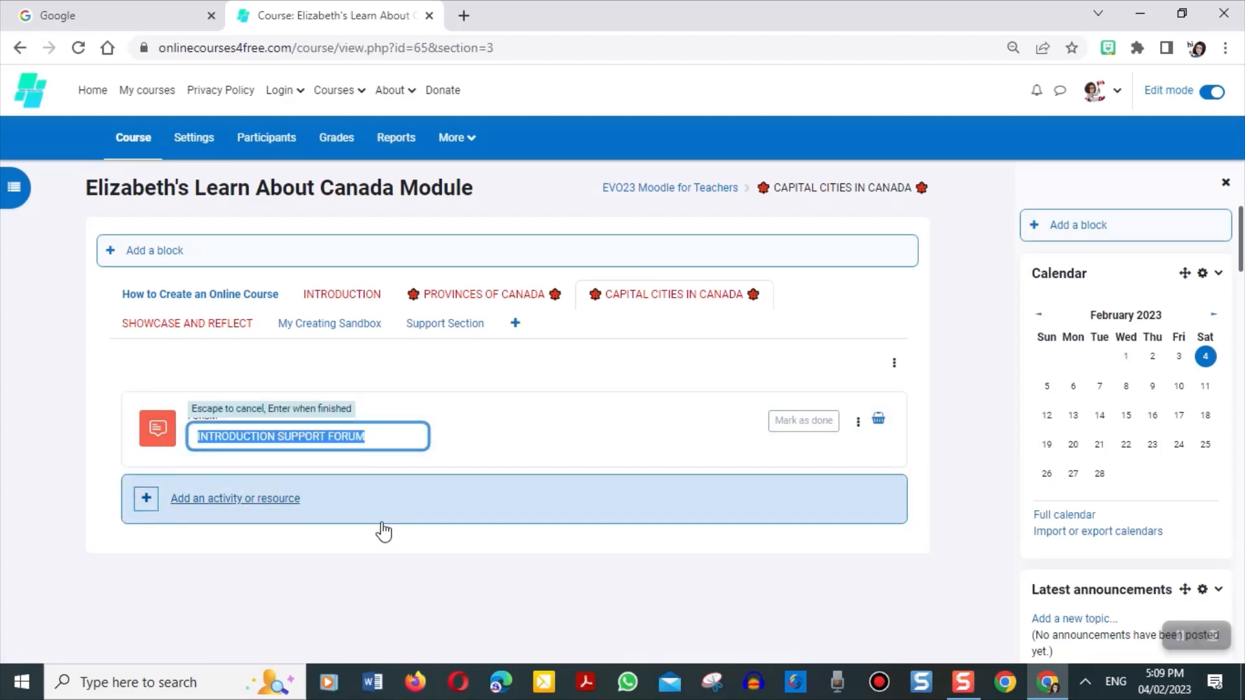
type("C")
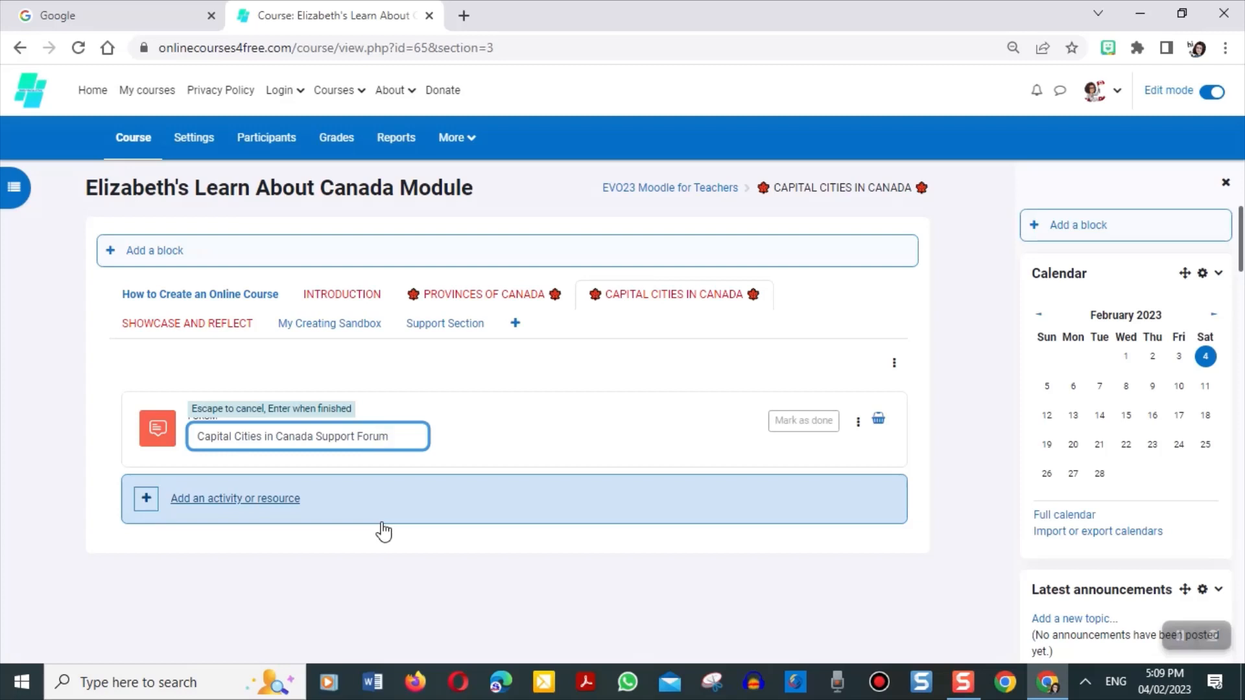
key("Return")
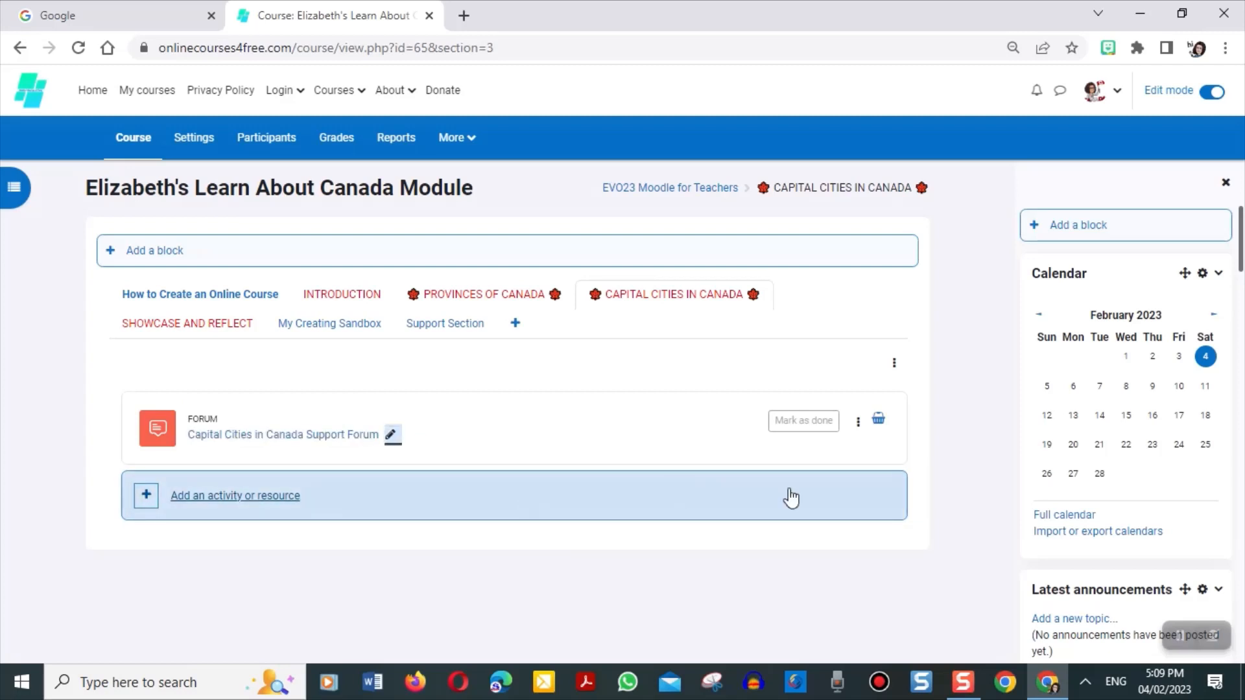
- Copy the "INTRODUCTION SUPPORT FORUM (copy) (copy)" item from the Sharing Cart into the Showcase and Reflect section
left_click(205, 335)
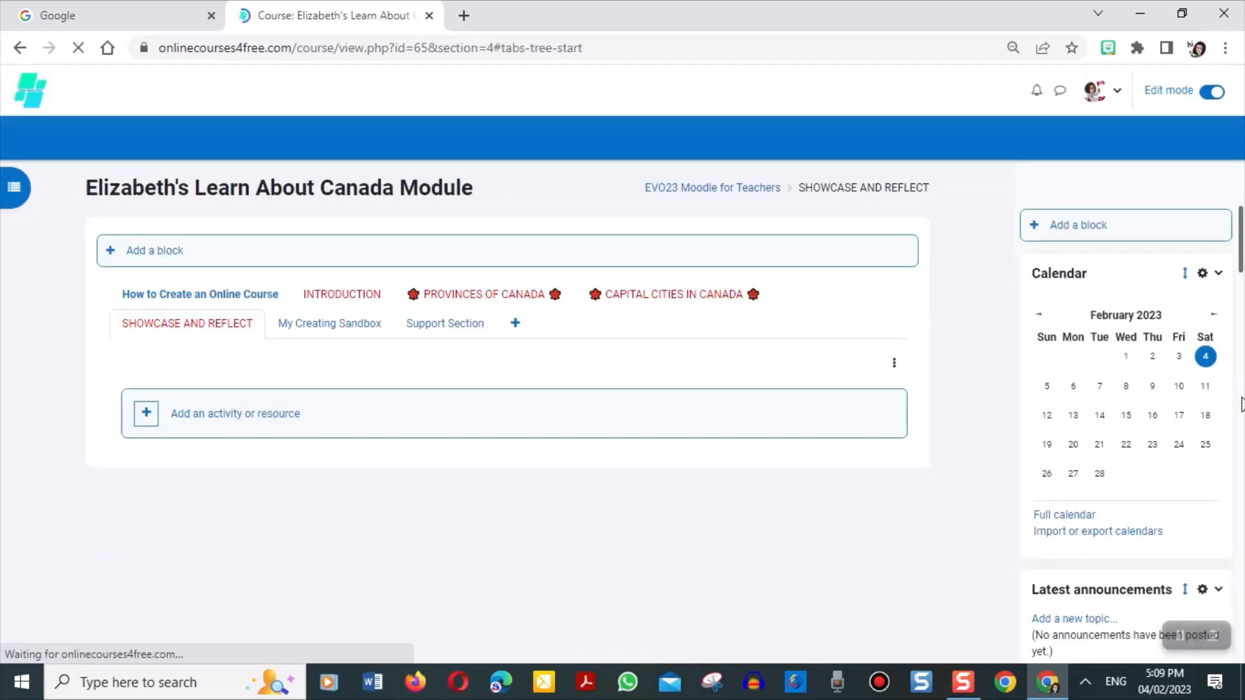
left_click_drag(1241, 256, 1241, 551)
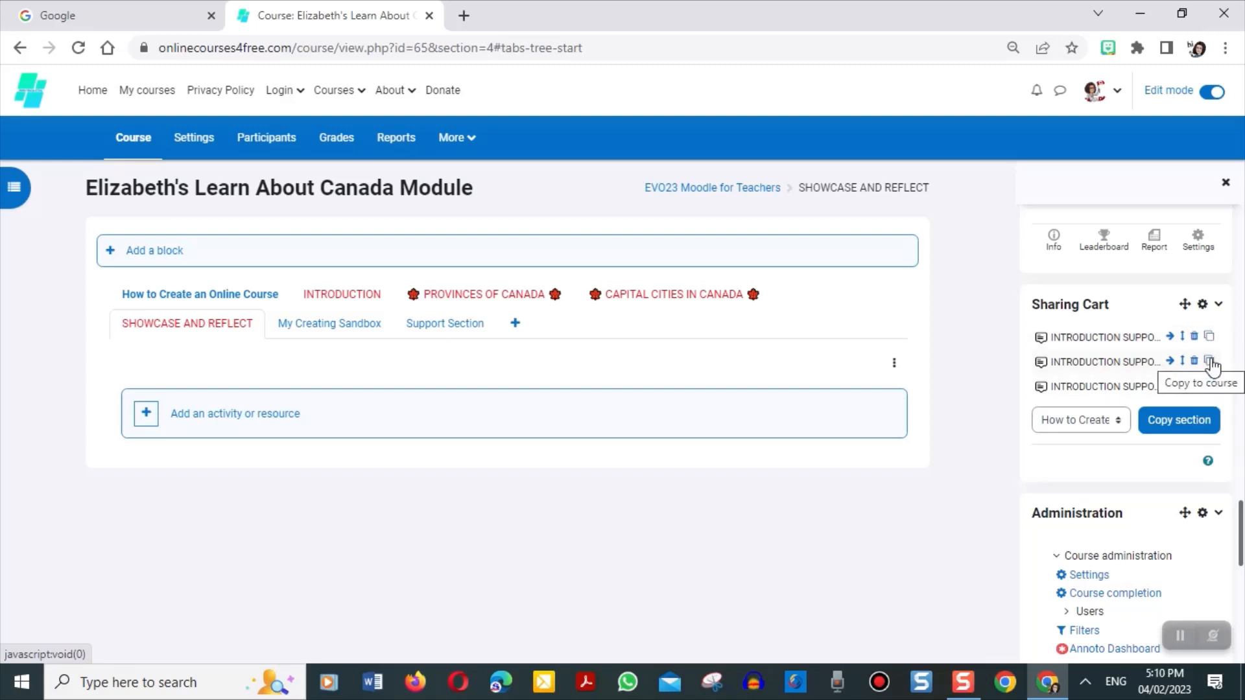
left_click(1208, 387)
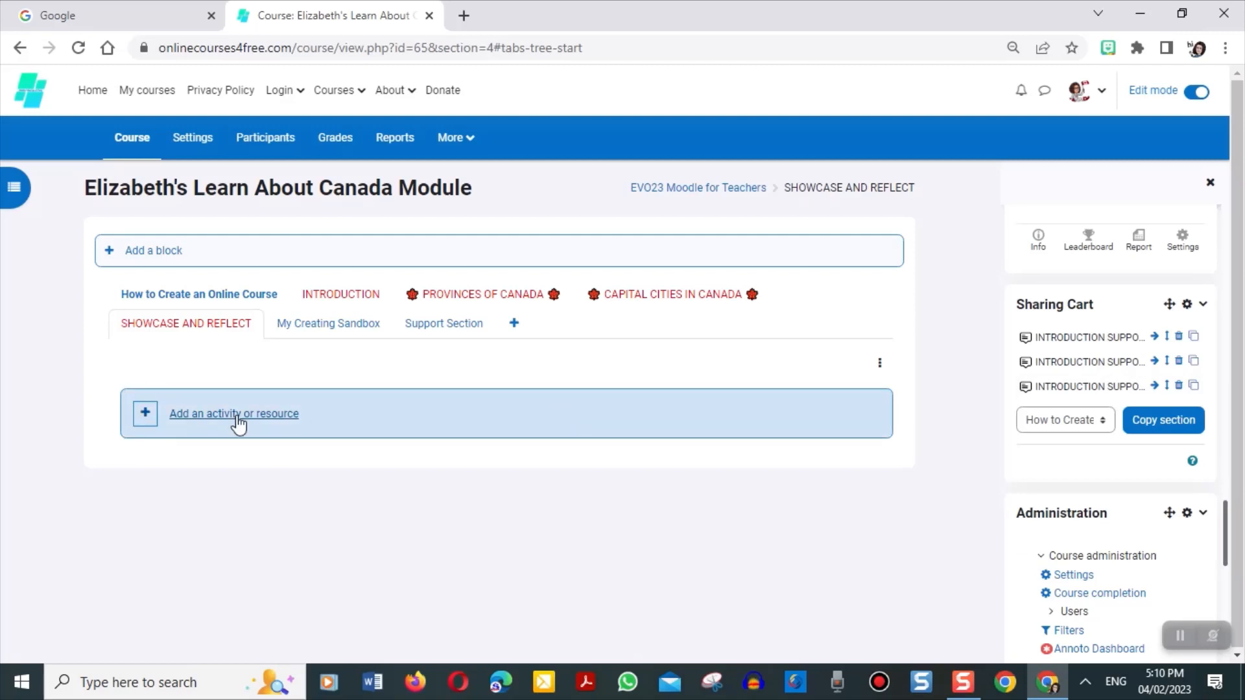
left_click(1192, 387)
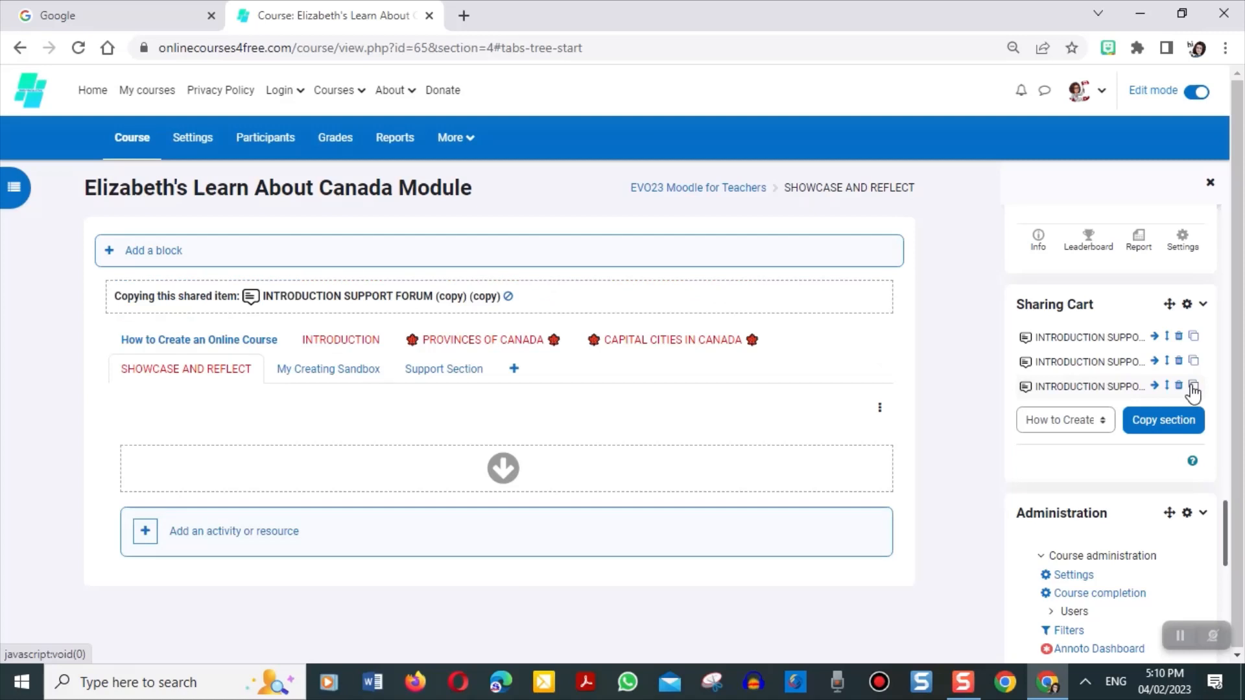
left_click(506, 468)
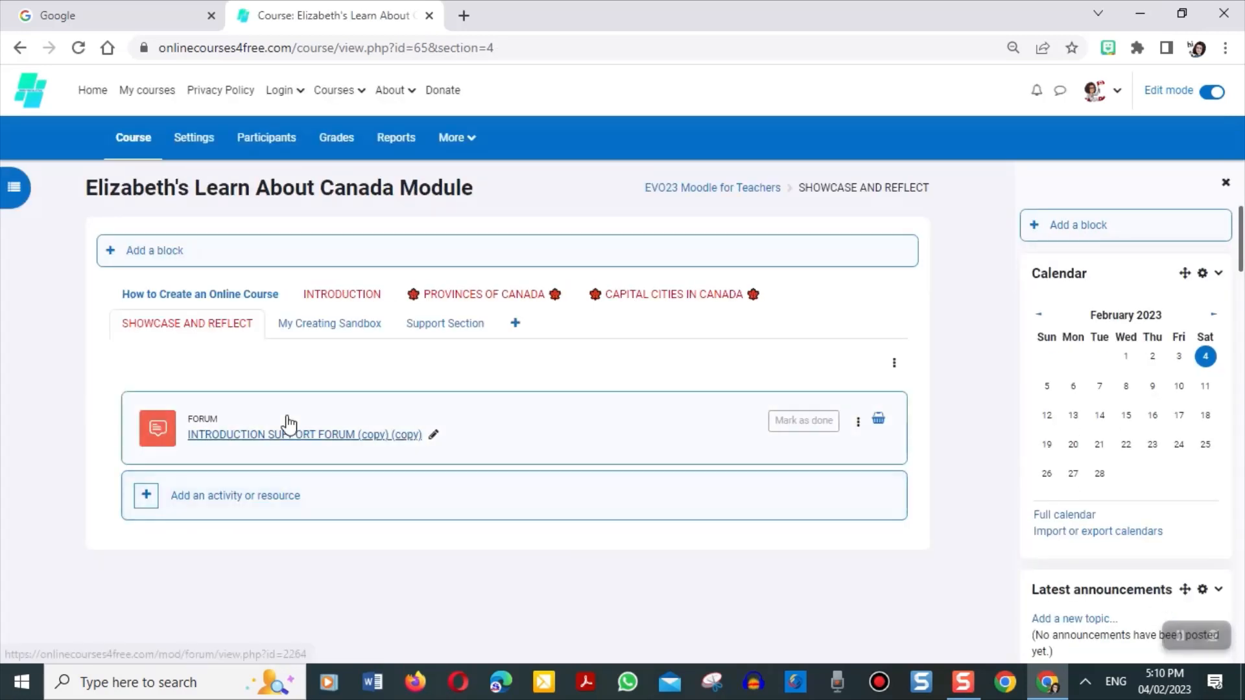
- Rename the copied forum in the Showcase and Reflect section as "Showcase and Reflect Support Forum"
left_click(432, 435)
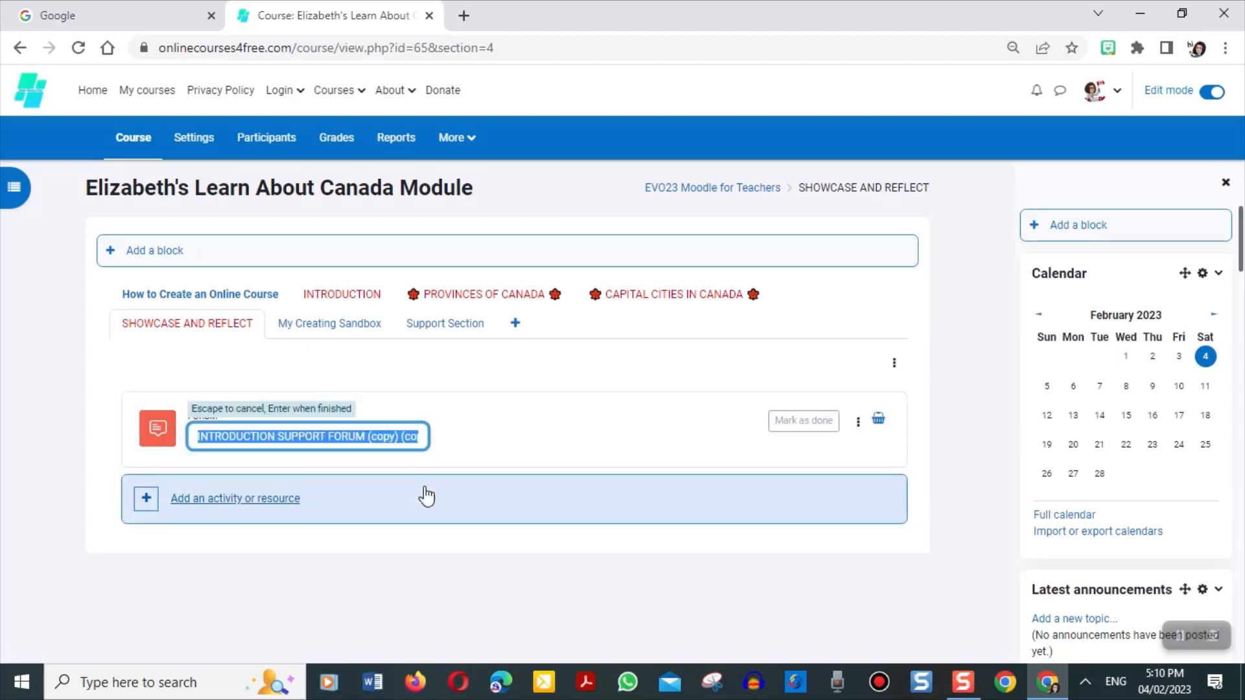
key("BackSpace")
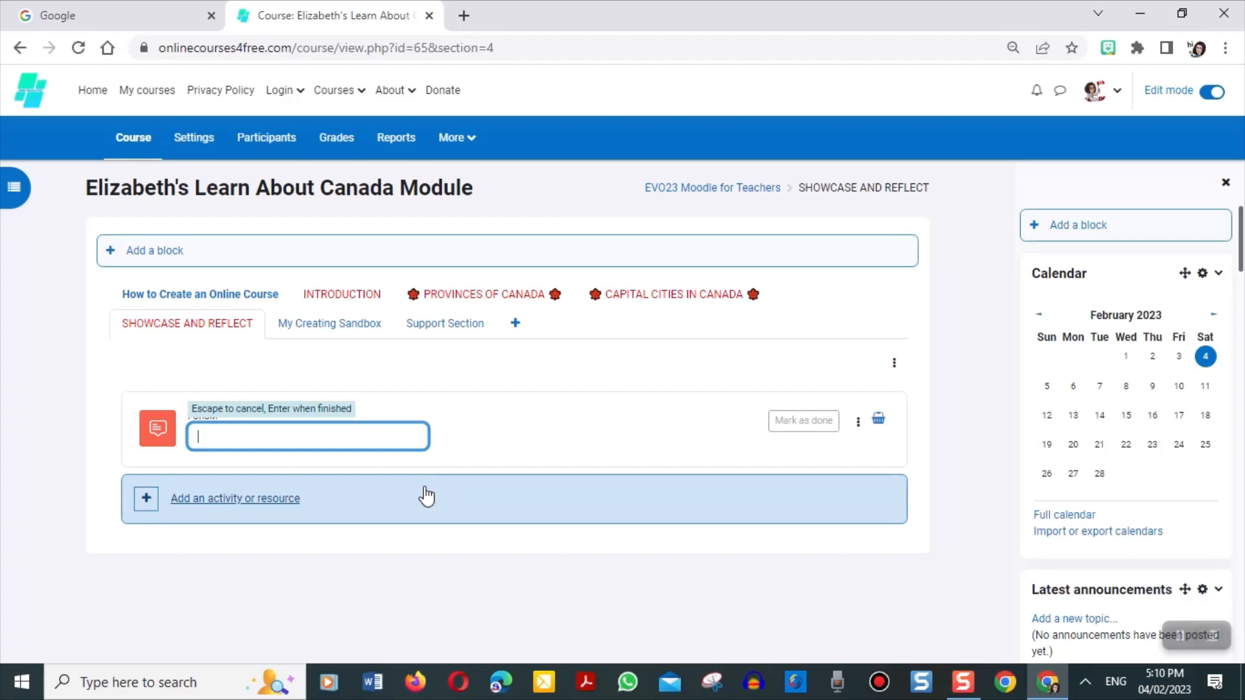
type("Showcase and Reflect ")
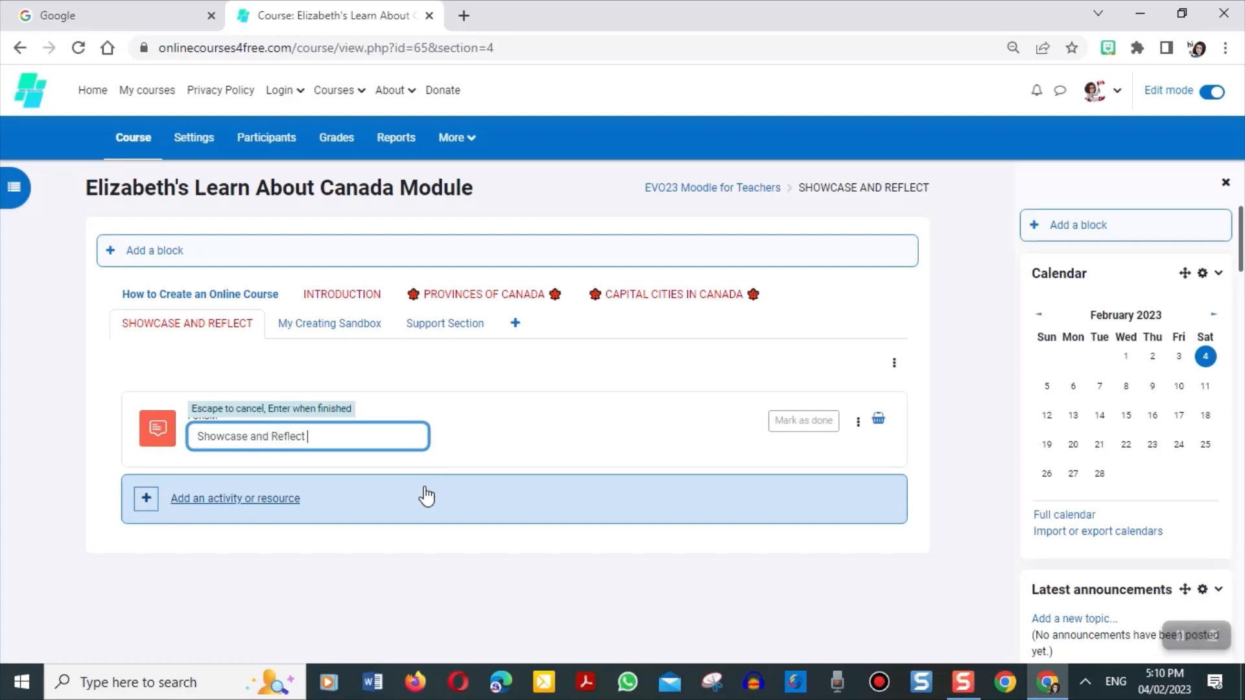
type("Support Forum")
key("Return")
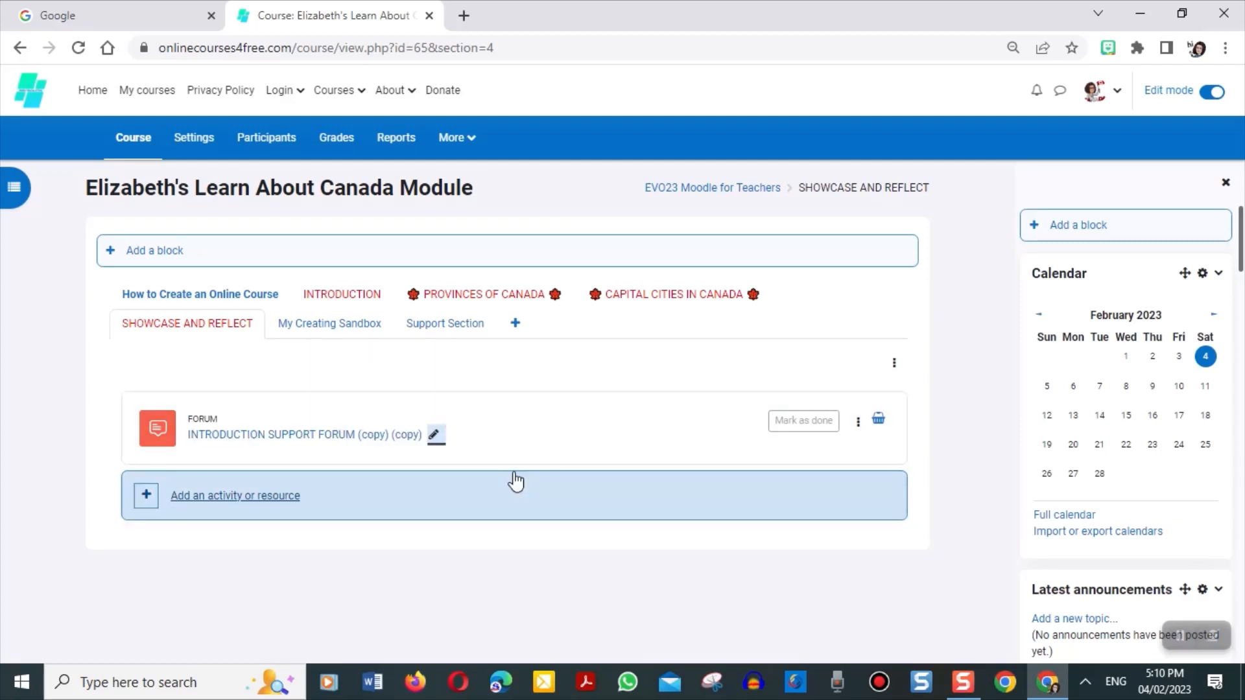
- View the renamed forum's page to check its title and description, and return to the Showcase and Reflect section
left_click(334, 439)
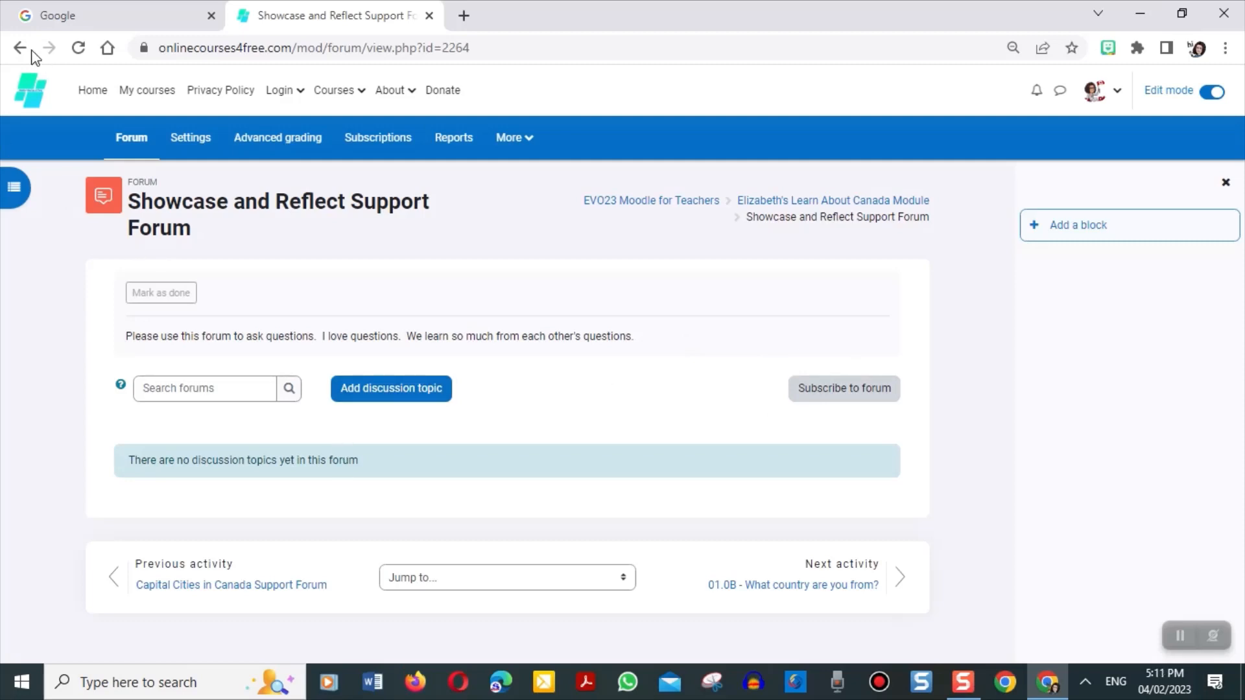
left_click(13, 50)
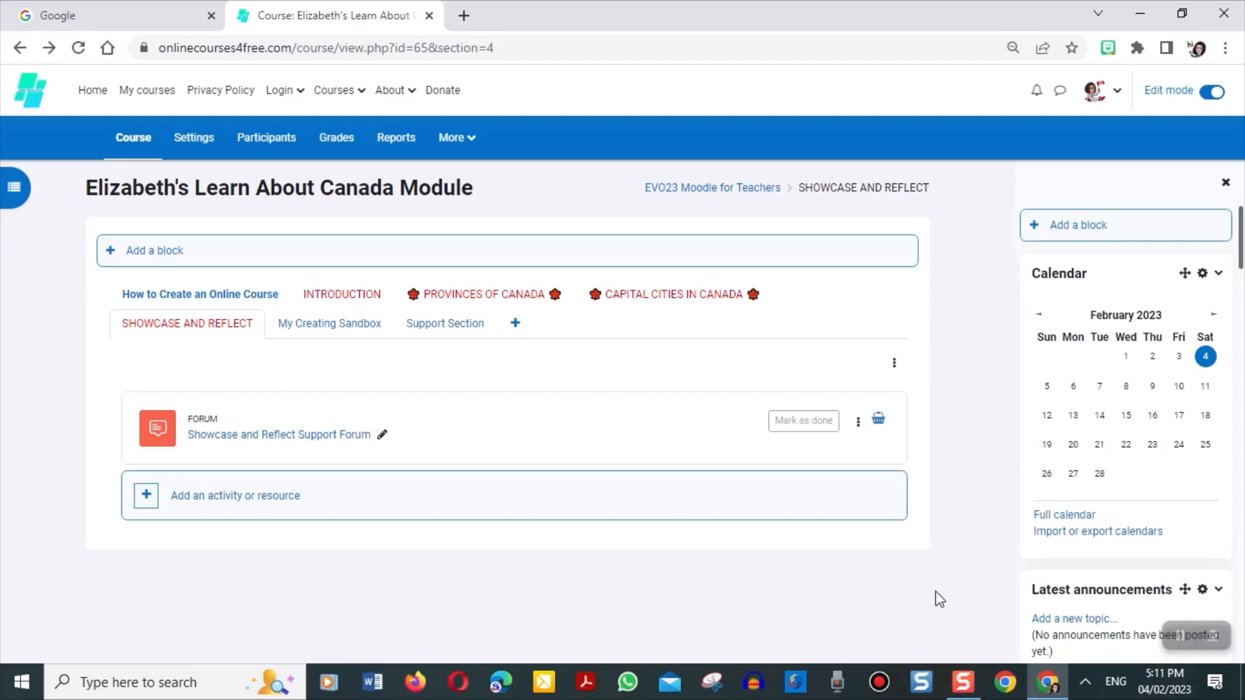
left_click(1180, 635)
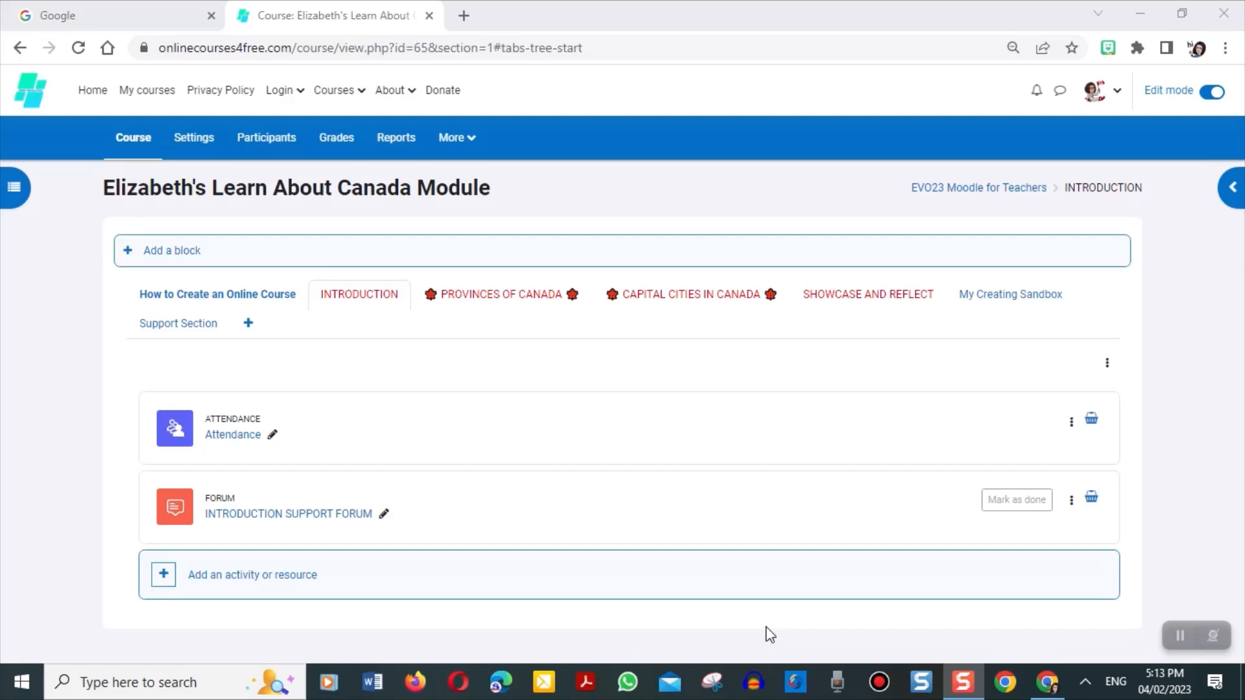
- Add a new Forum activity to the INTRODUCTION section and name it "Introduce yourself forum."
left_click(245, 584)
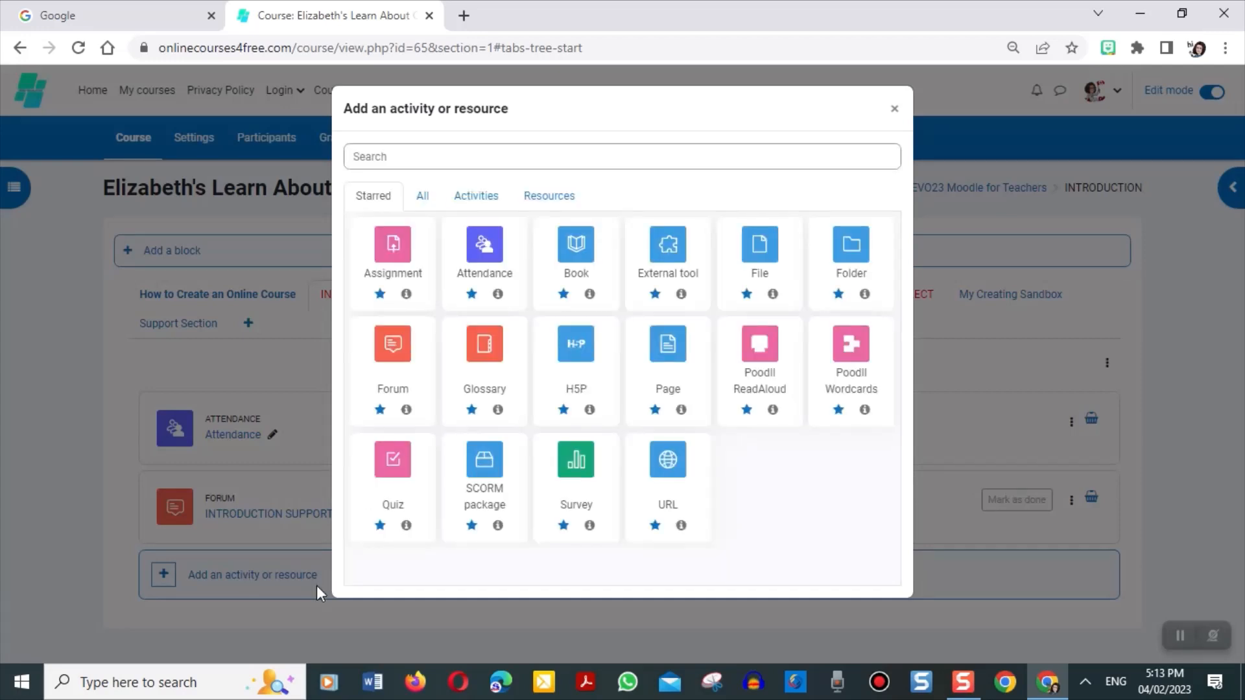
left_click(392, 353)
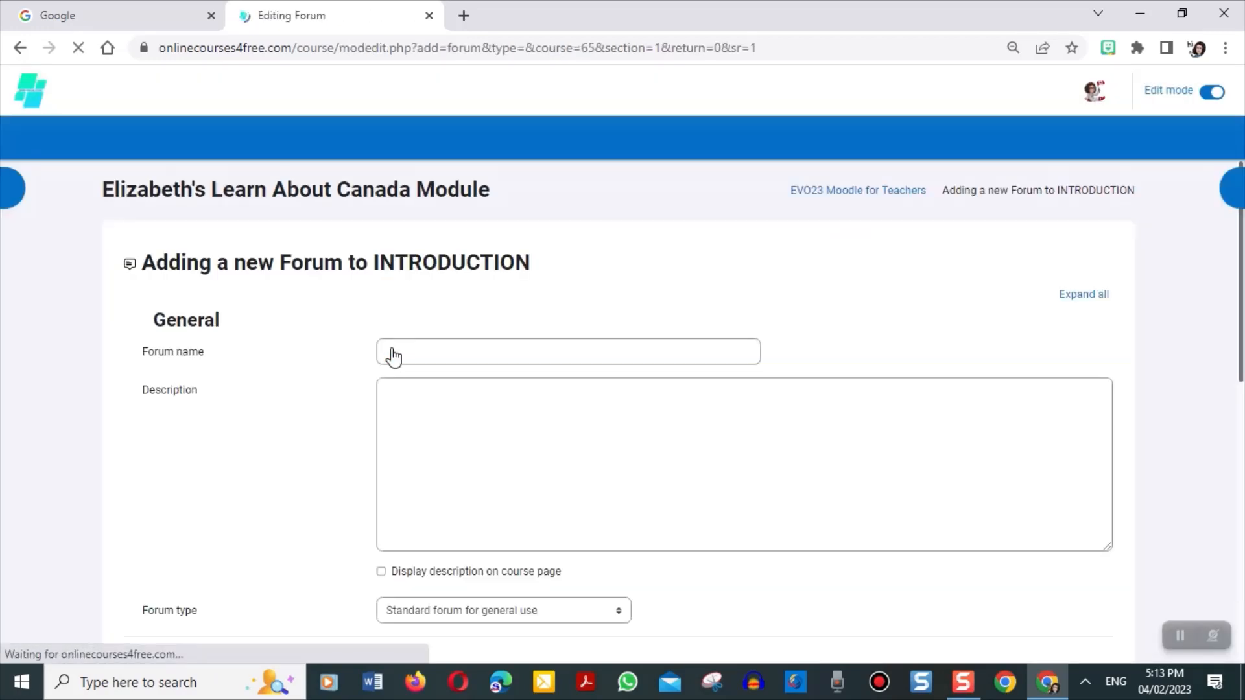
left_click(411, 339)
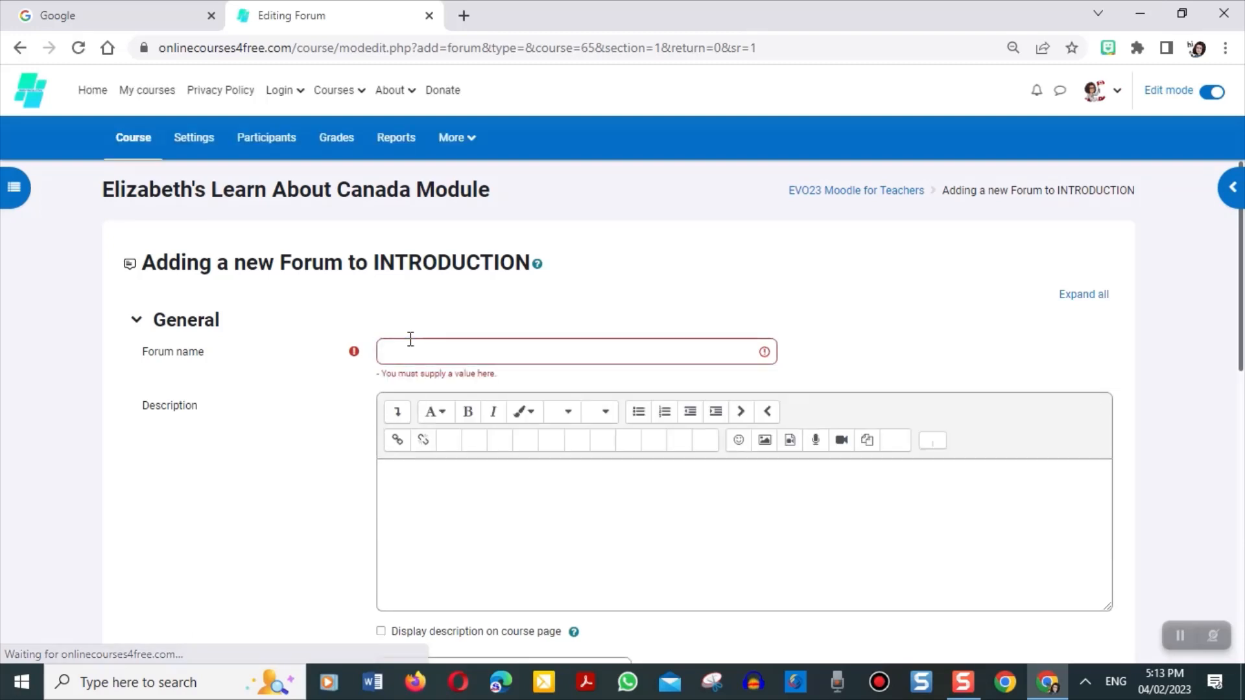
left_click(411, 345)
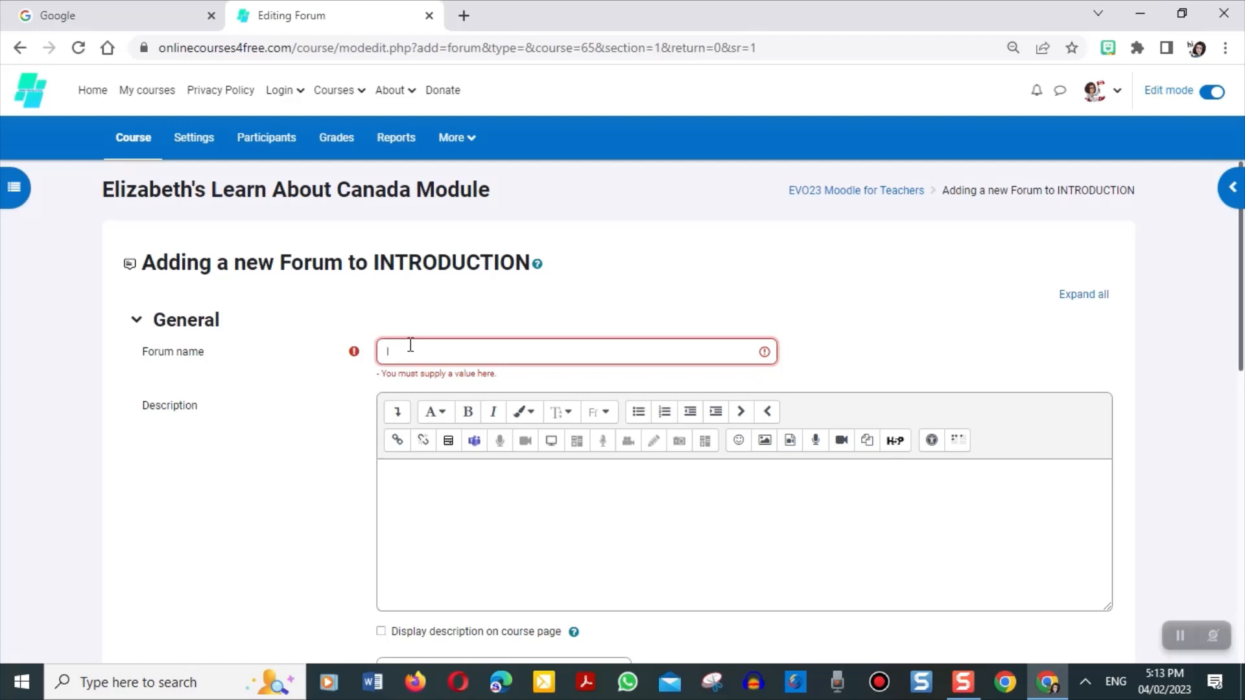
type("Introduce yourself forum.")
- Write "Welcome to Your Learn About Canada Module or course." as a Heading (small) in the forum description
left_click(439, 493)
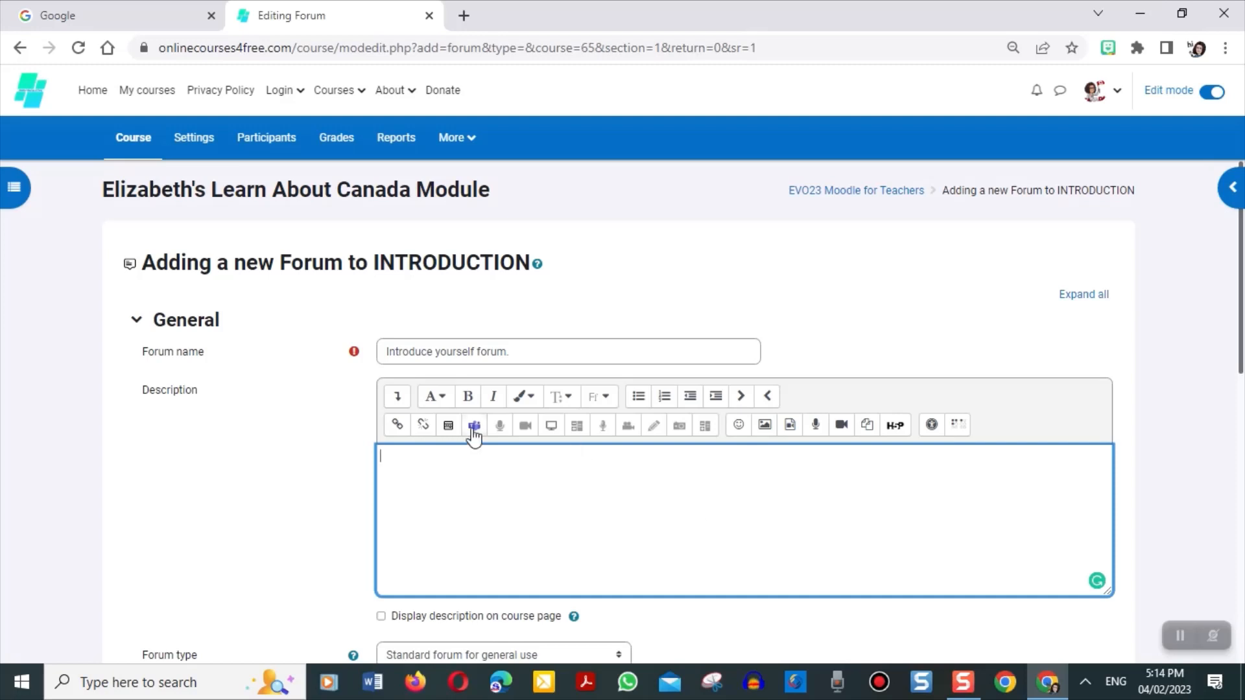
left_click(441, 400)
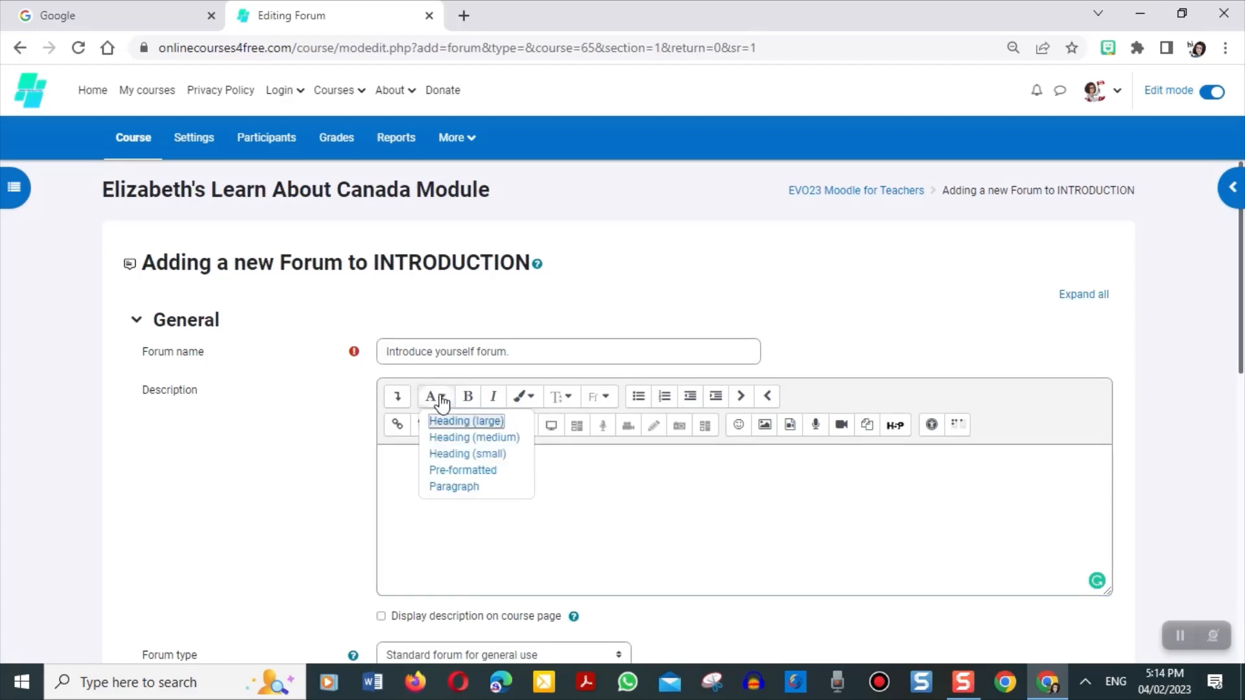
left_click(486, 451)
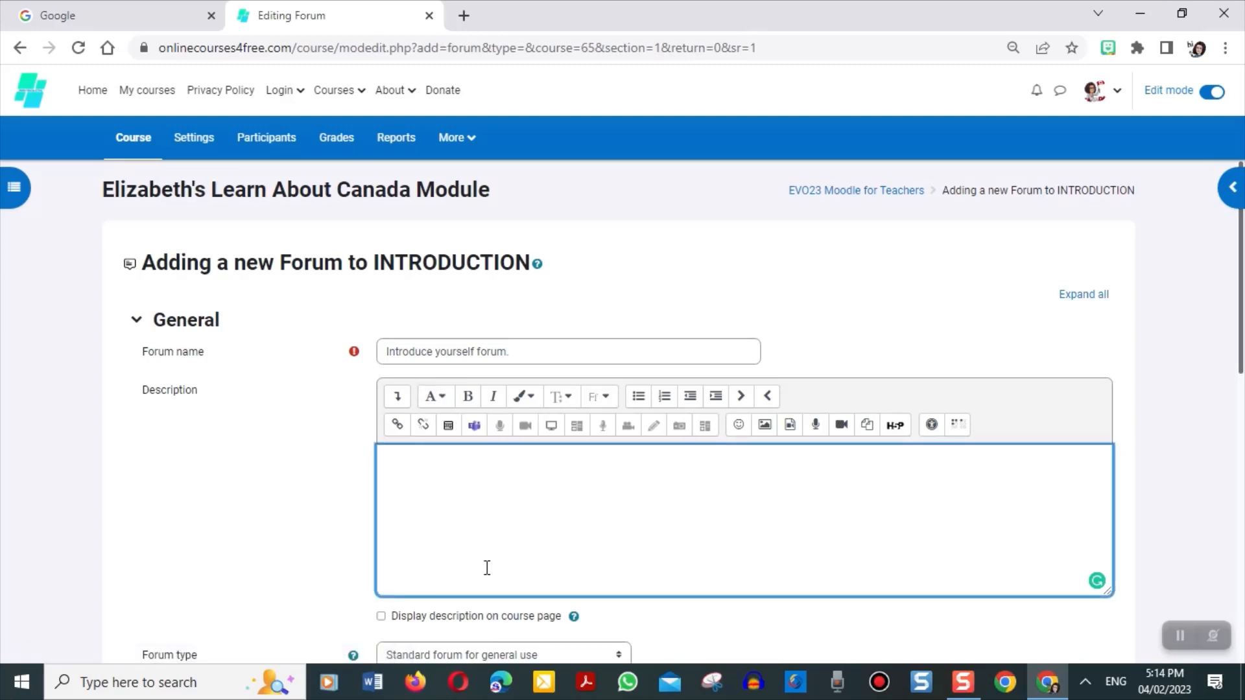
type("Welcome to ")
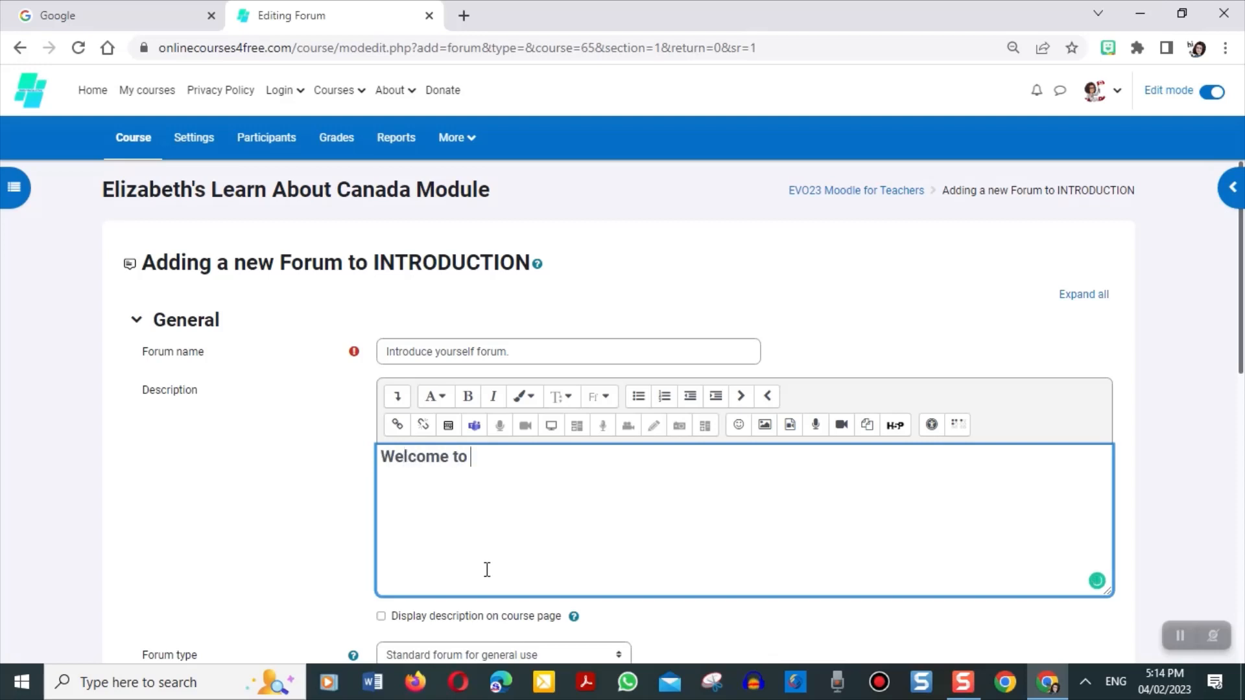
type("Lear")
key("BackSpace")
key("BackSpace")
key("BackSpace")
key("BackSpace")
type("U")
key("BackSpace")
type("Your Learn")
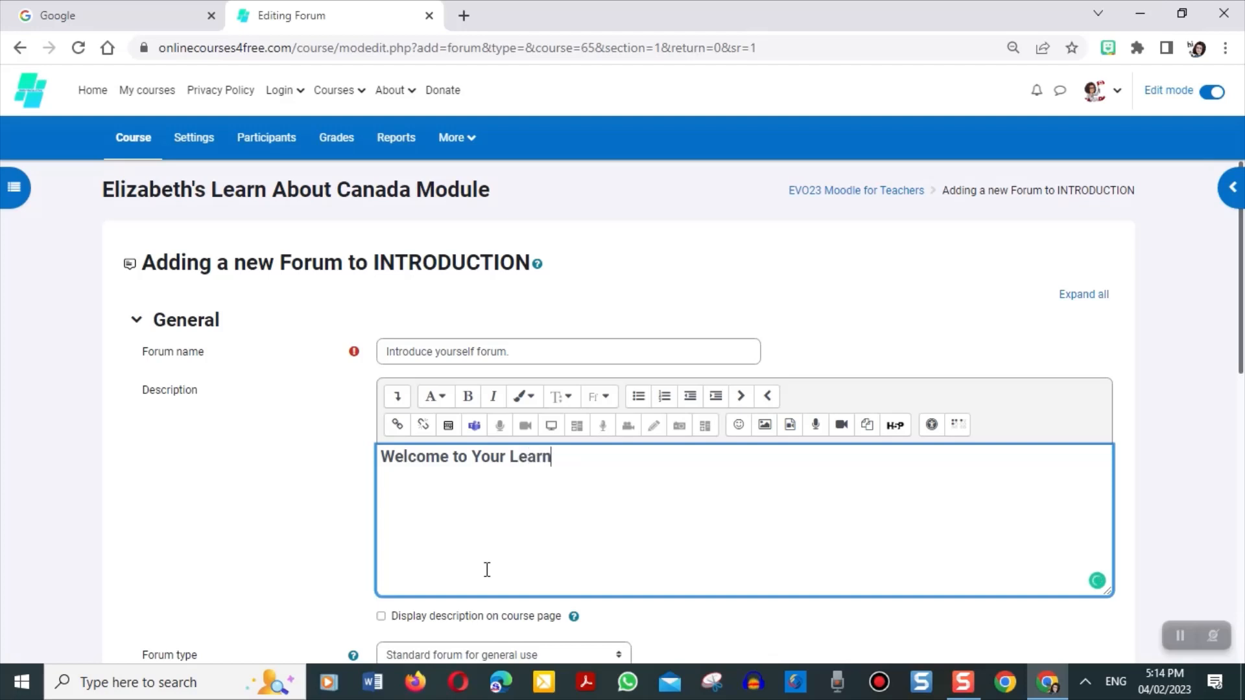
type(" About Canada")
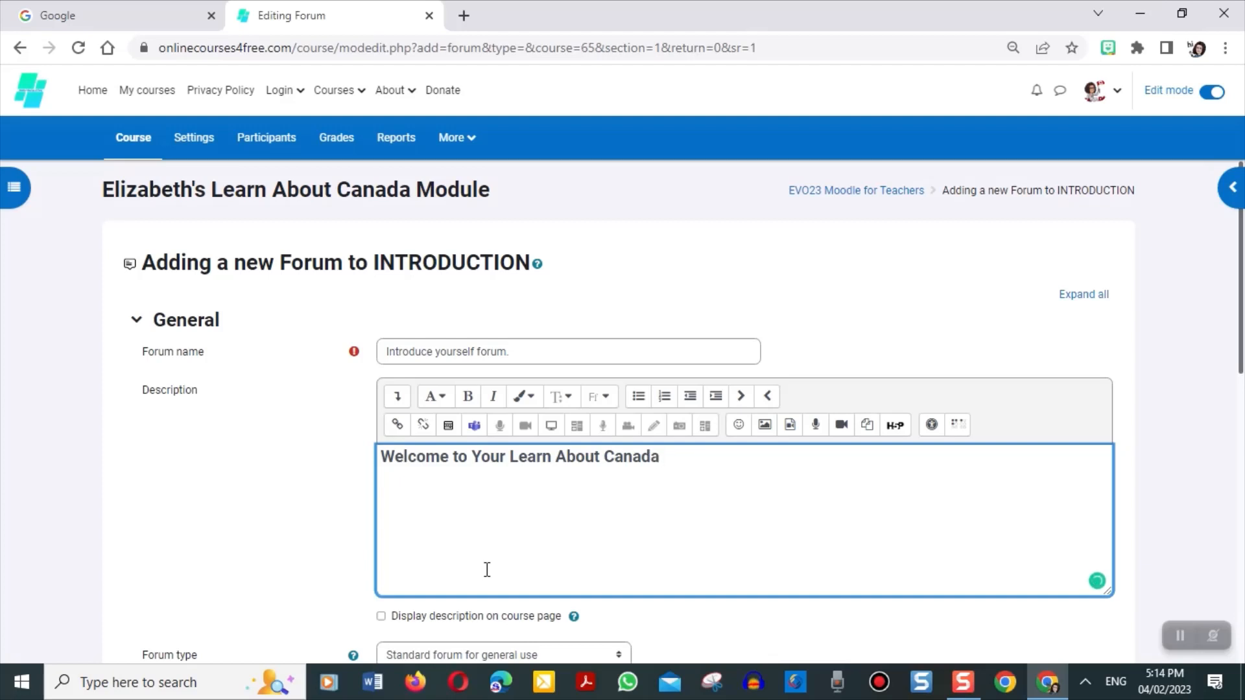
type("Module or ")
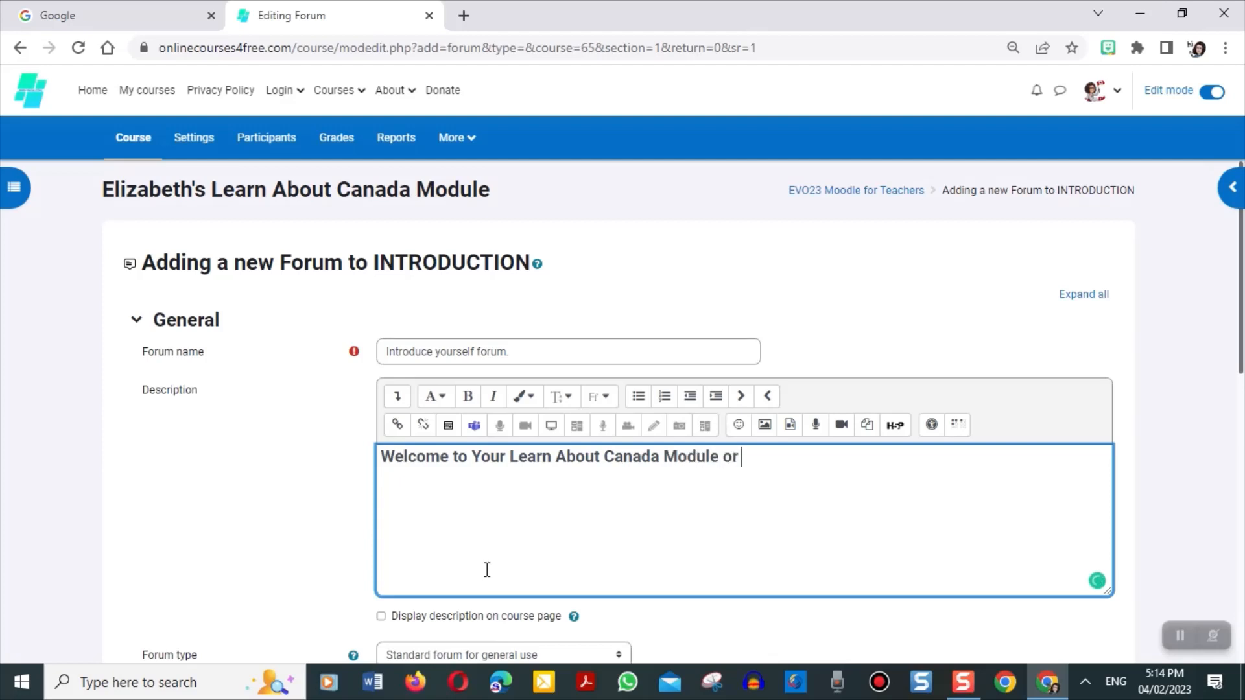
type("course.")
- Remove "or course" from the welcome sentence so that it ends with "Module."
left_click_drag(723, 462, 837, 466)
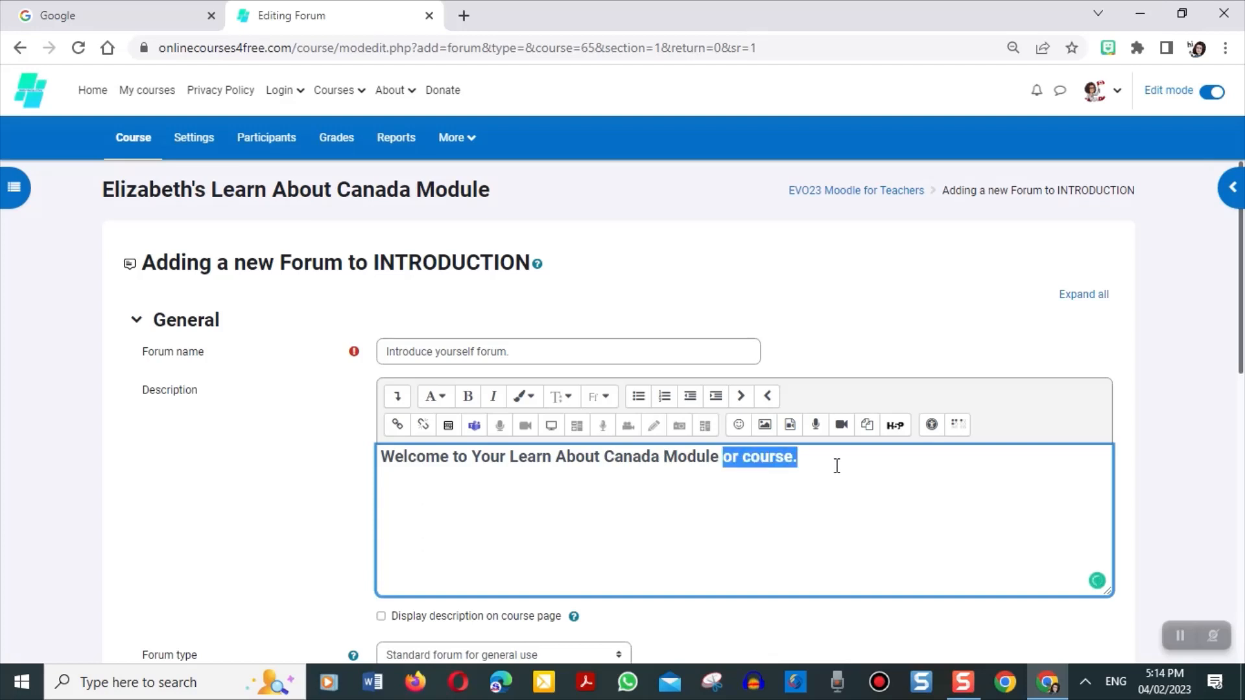
key("BackSpace")
key("Return")
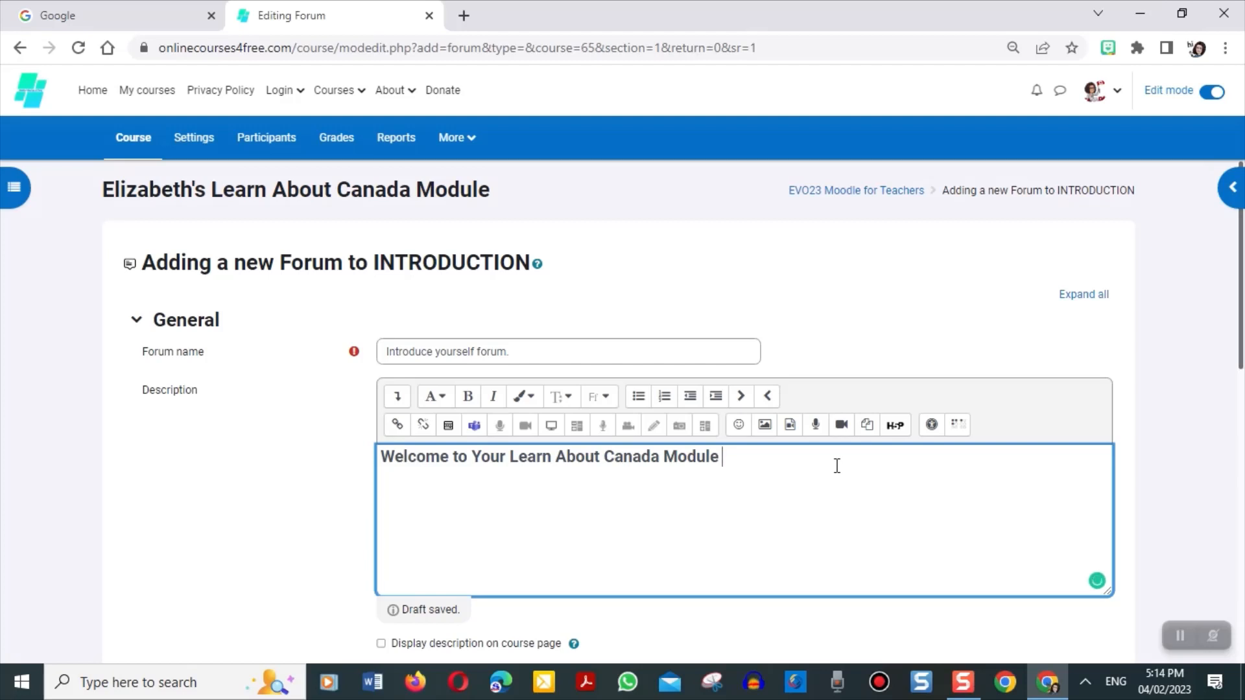
key("BackSpace")
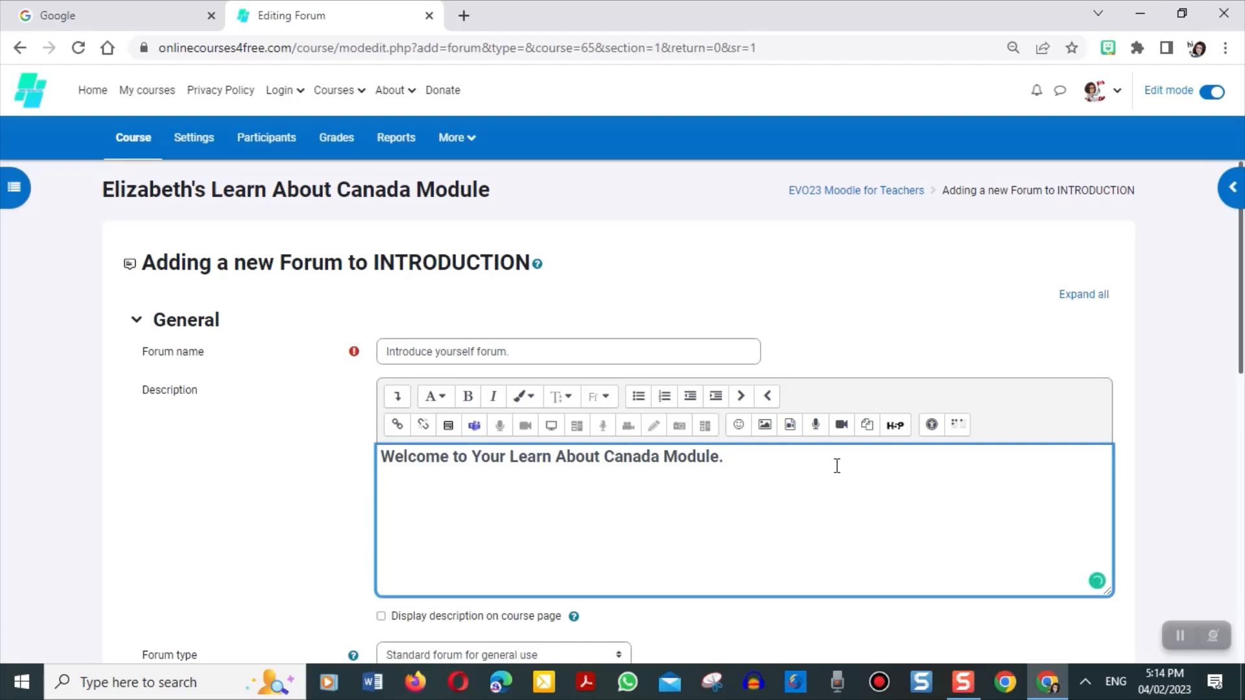
- Add a sentence giving the teacher's first name to the description, followed by "I will be your teacher in this course."
type("My name is Elzabe")
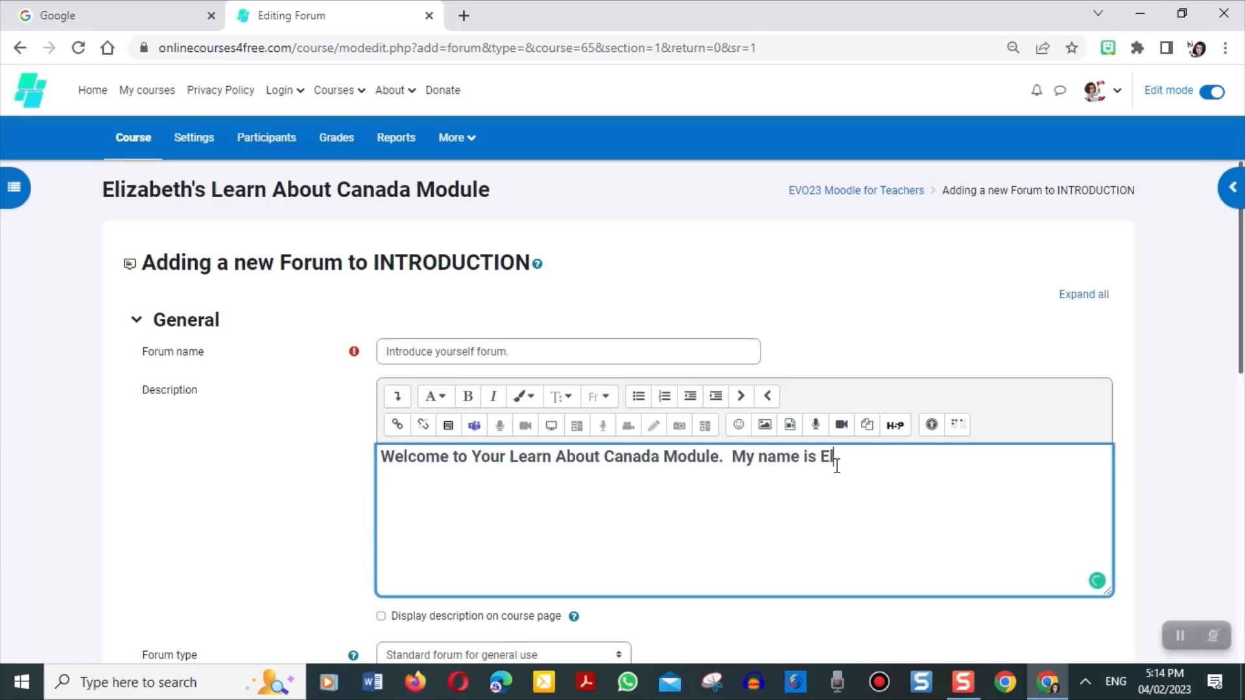
key("BackSpace")
key("BackSpace")
key("BackSpace")
key("BackSpace")
type("izabeth. I willb ")
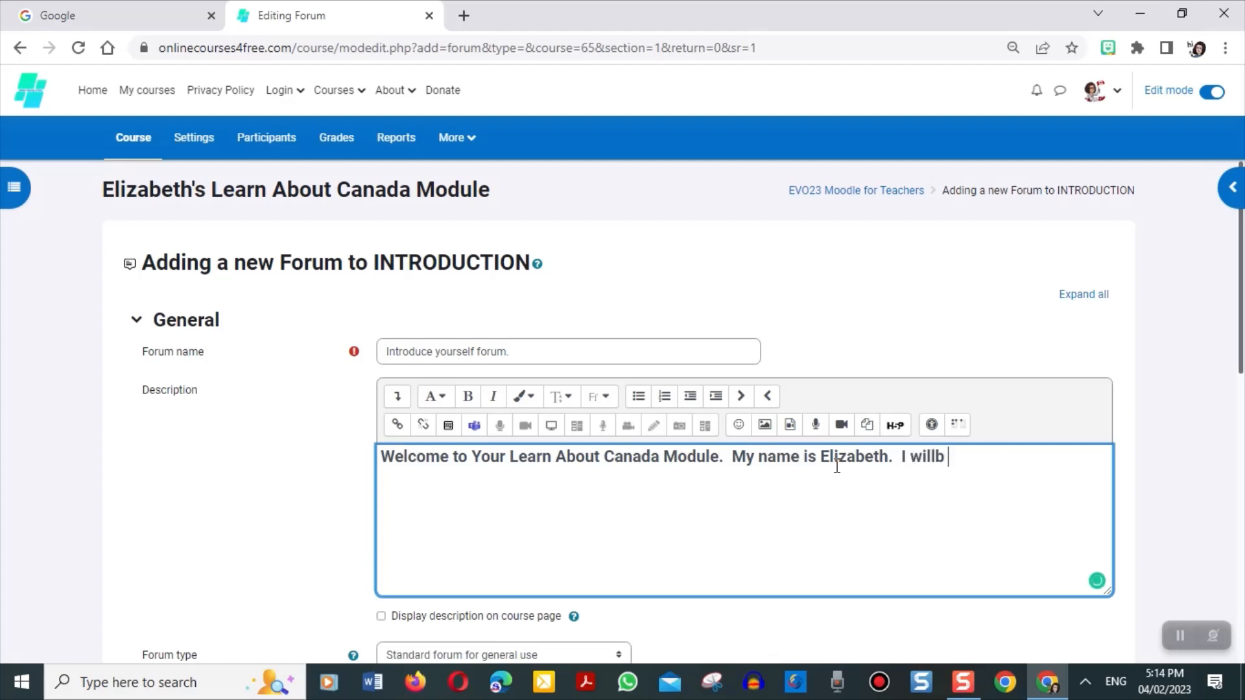
key("BackSpace")
key("BackSpace")
type(" be your teacher ")
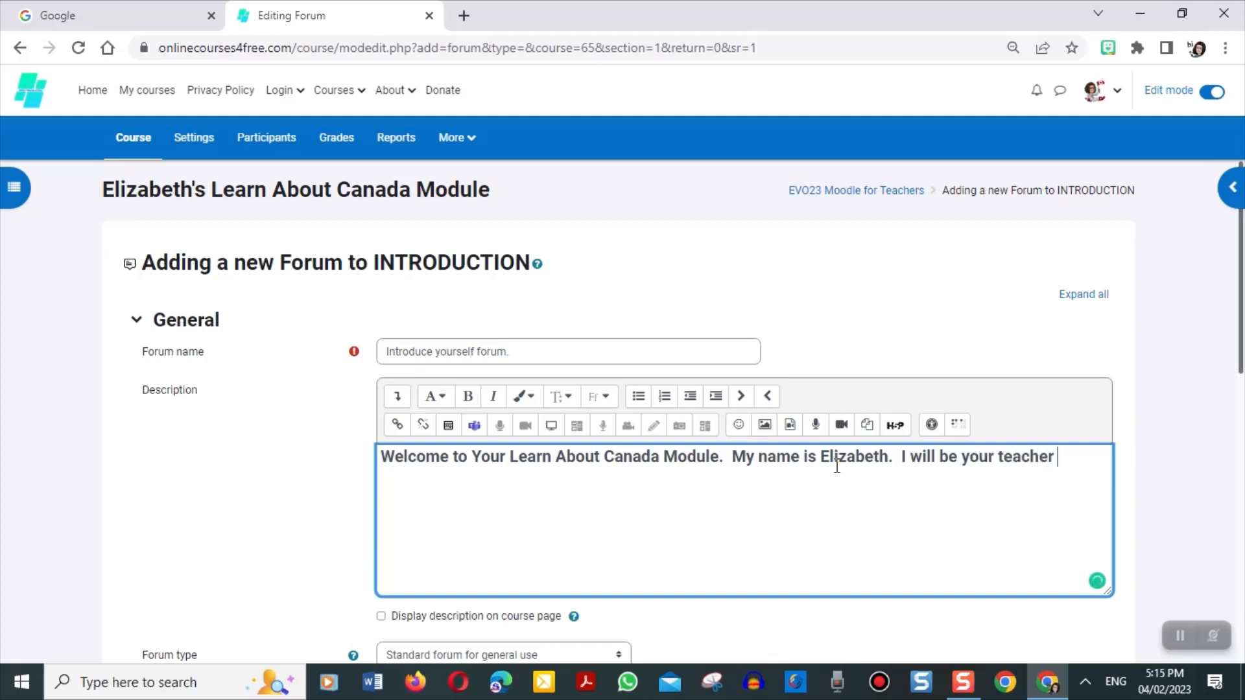
type("in this course.")
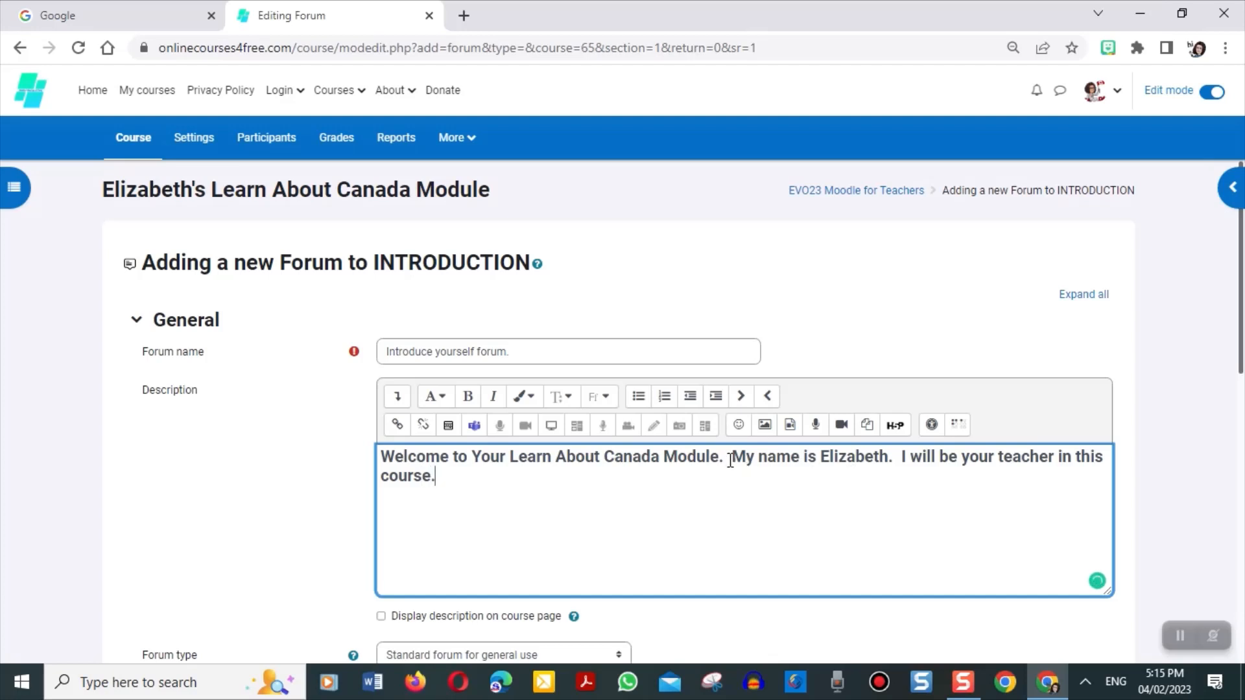
- Put each description sentence on its own line, with an empty line before "I will be your teacher in this course."
key("Return")
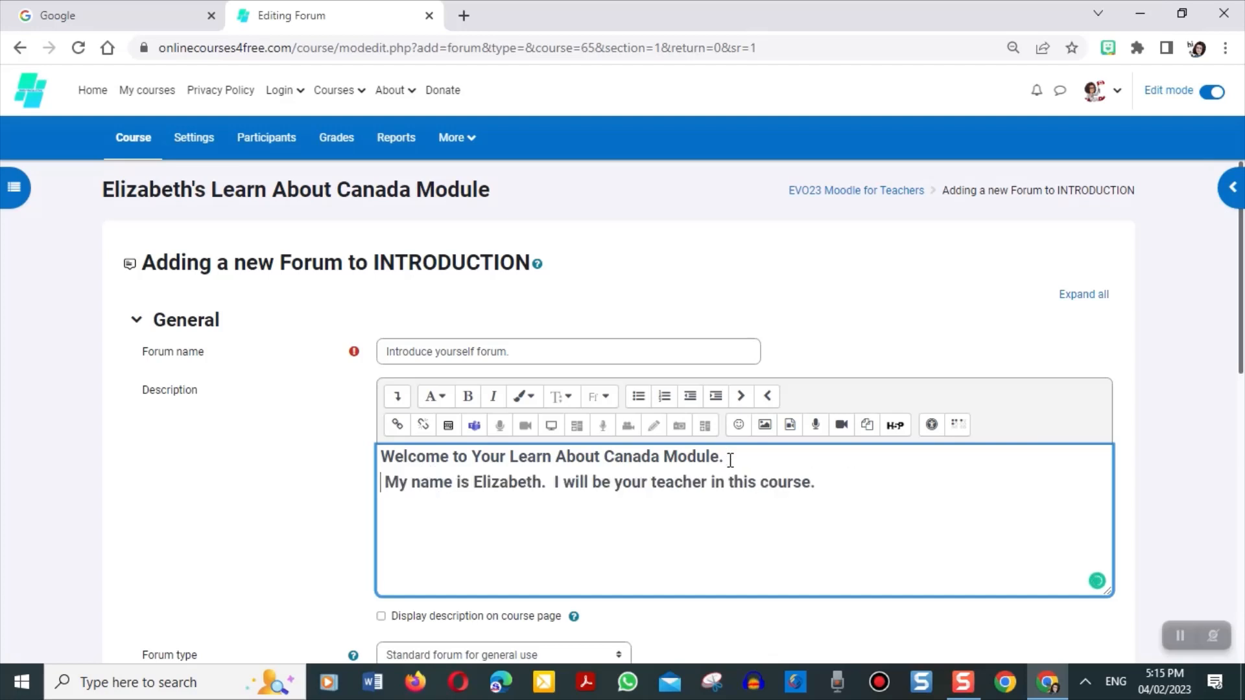
left_click(554, 482)
key("Return")
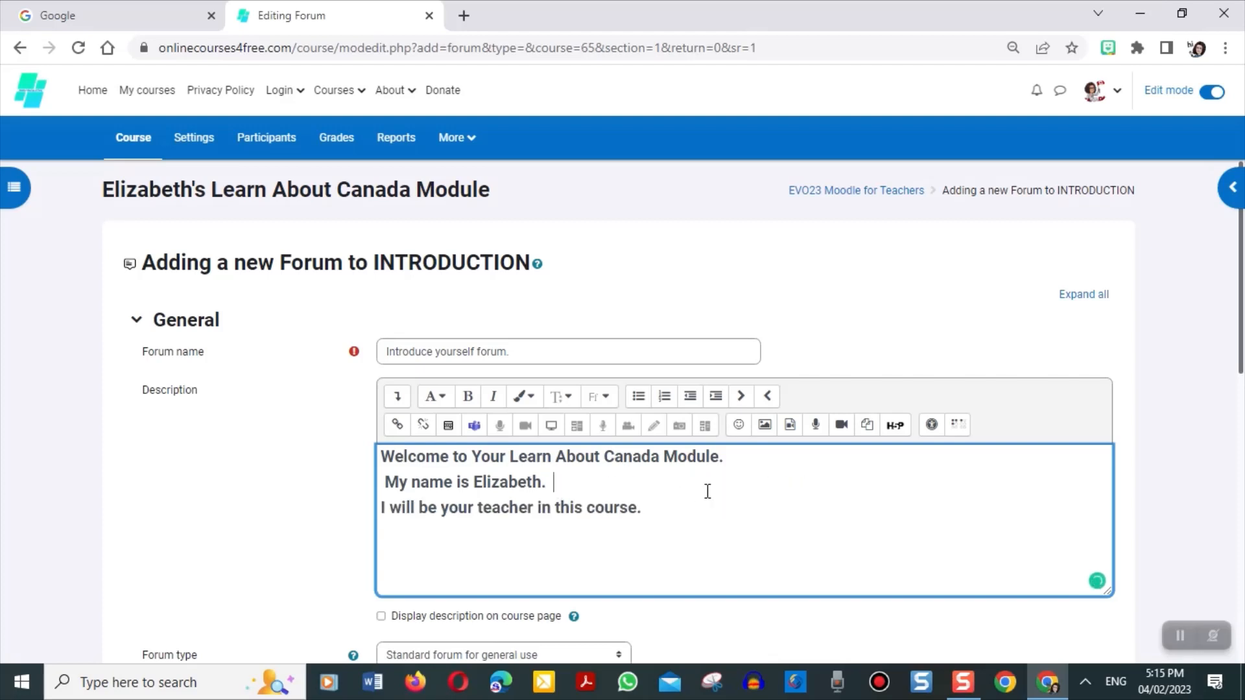
key("Return")
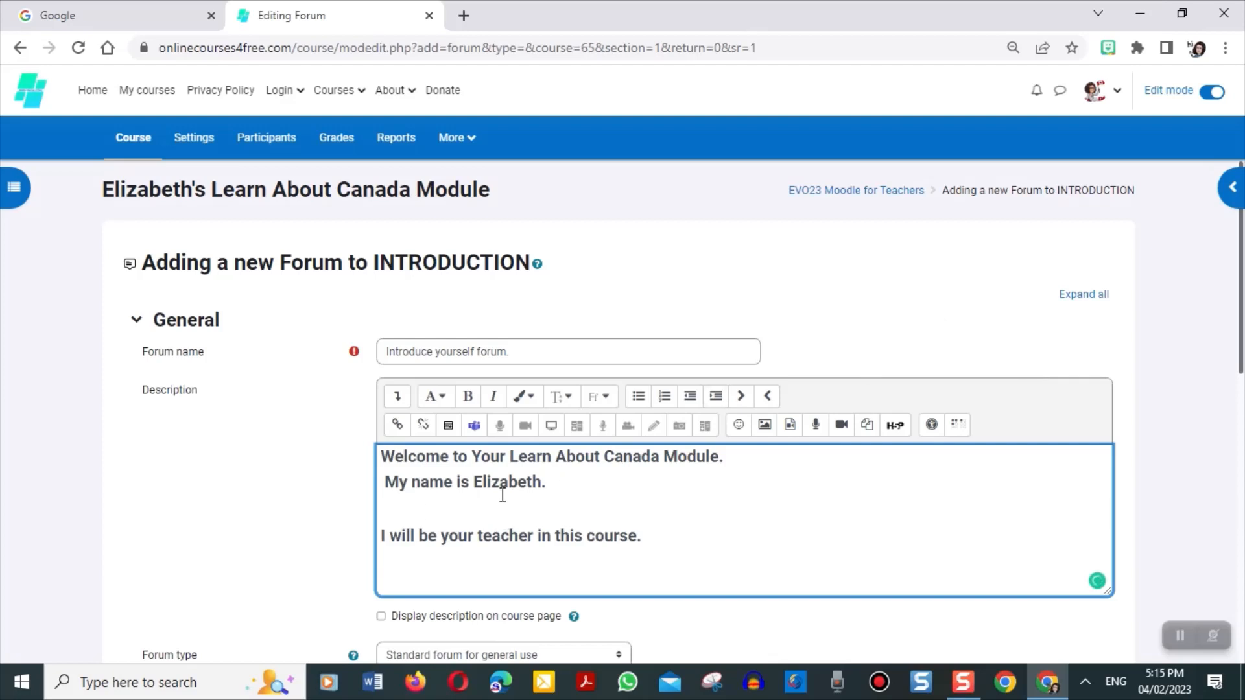
- Search the Bitmoji extension for "Canada" images
left_click(1104, 48)
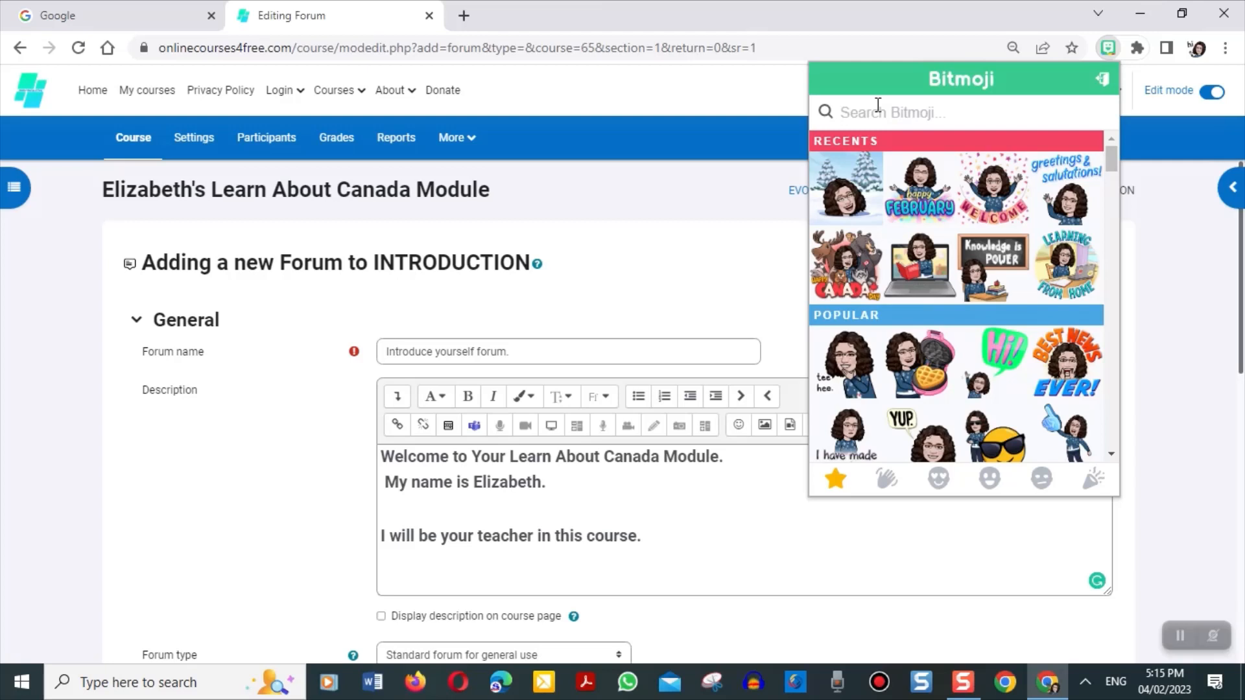
left_click(882, 108)
type("Cana")
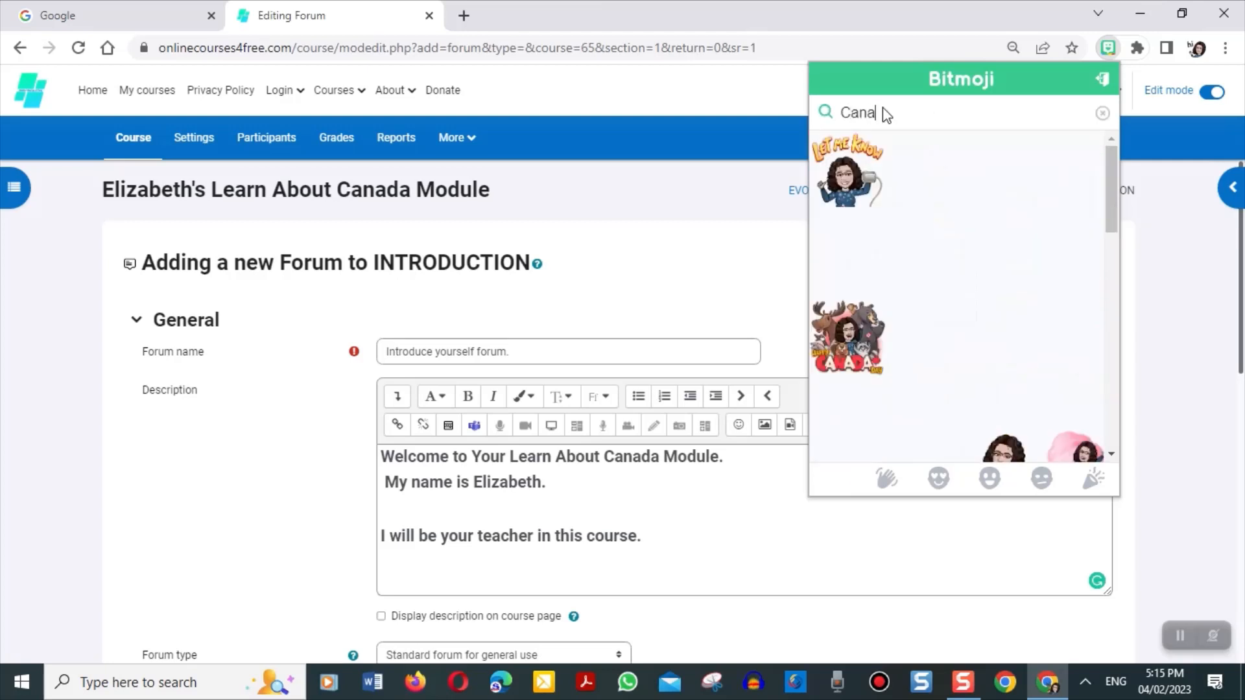
type("d")
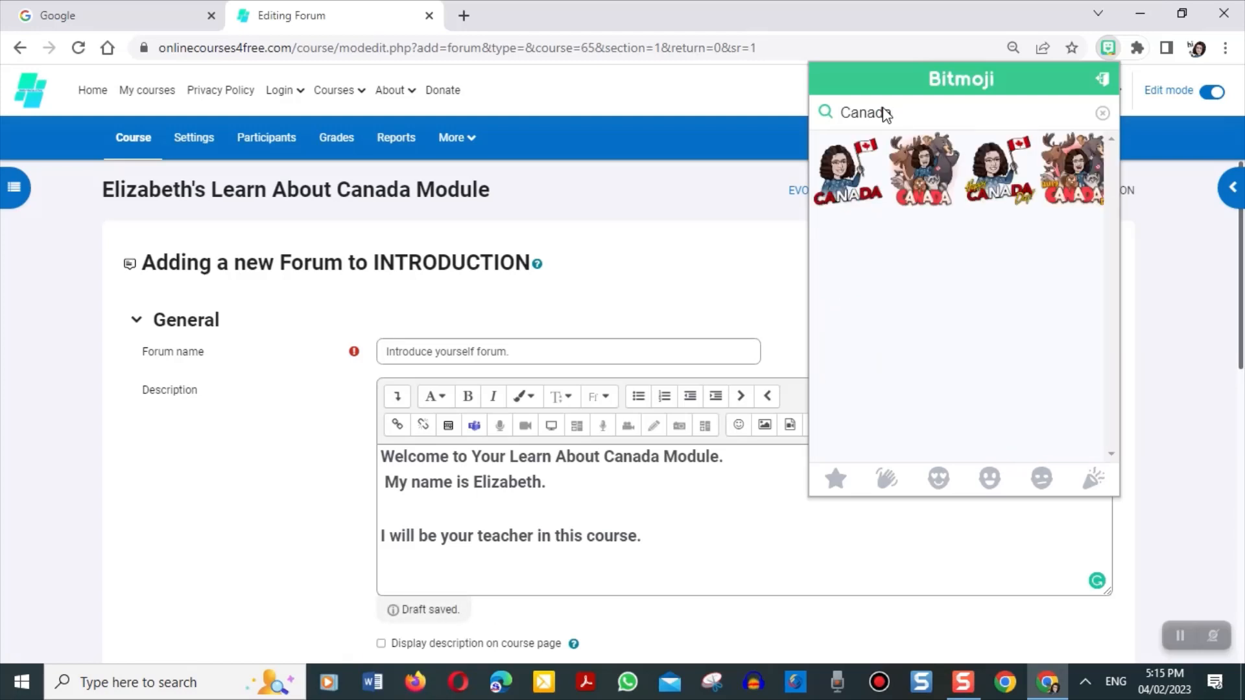
type("a")
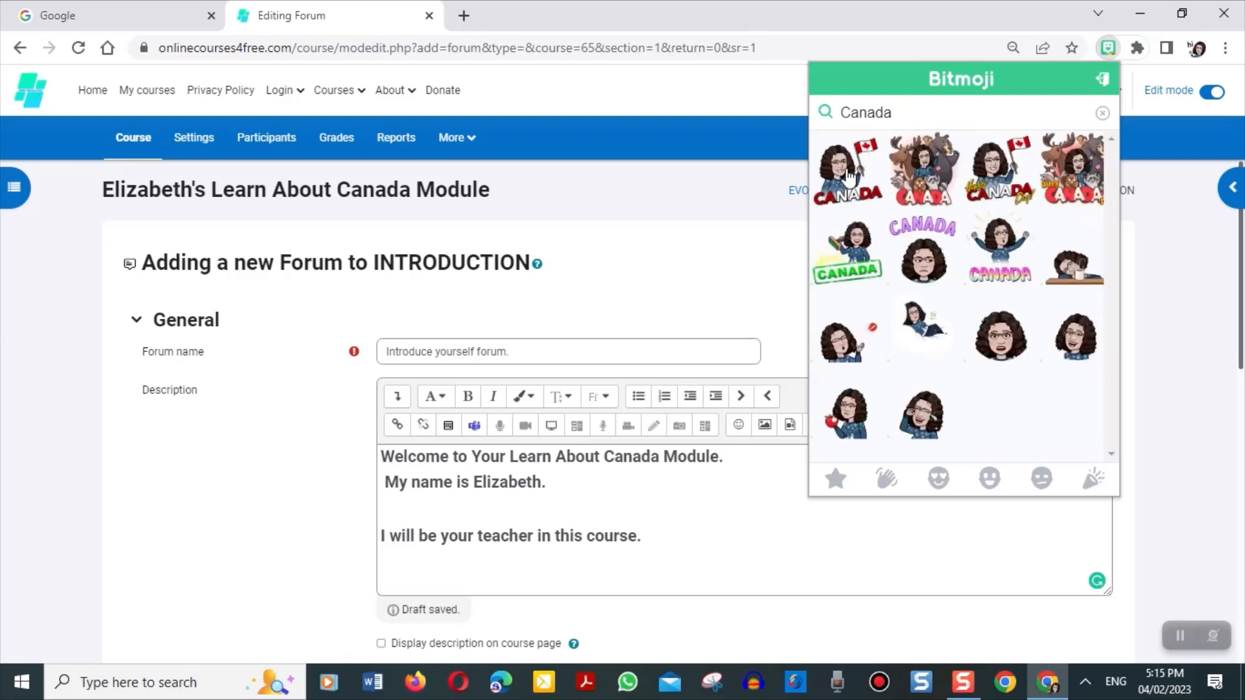
right_click(844, 184)
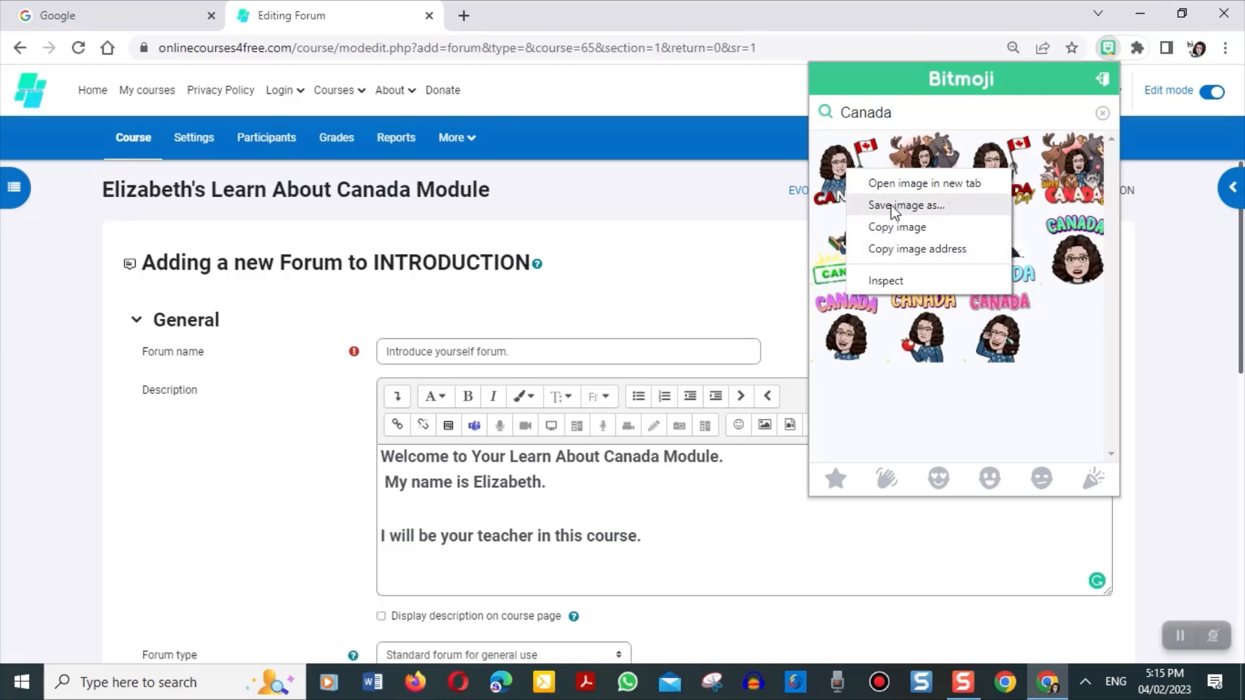
left_click(891, 206)
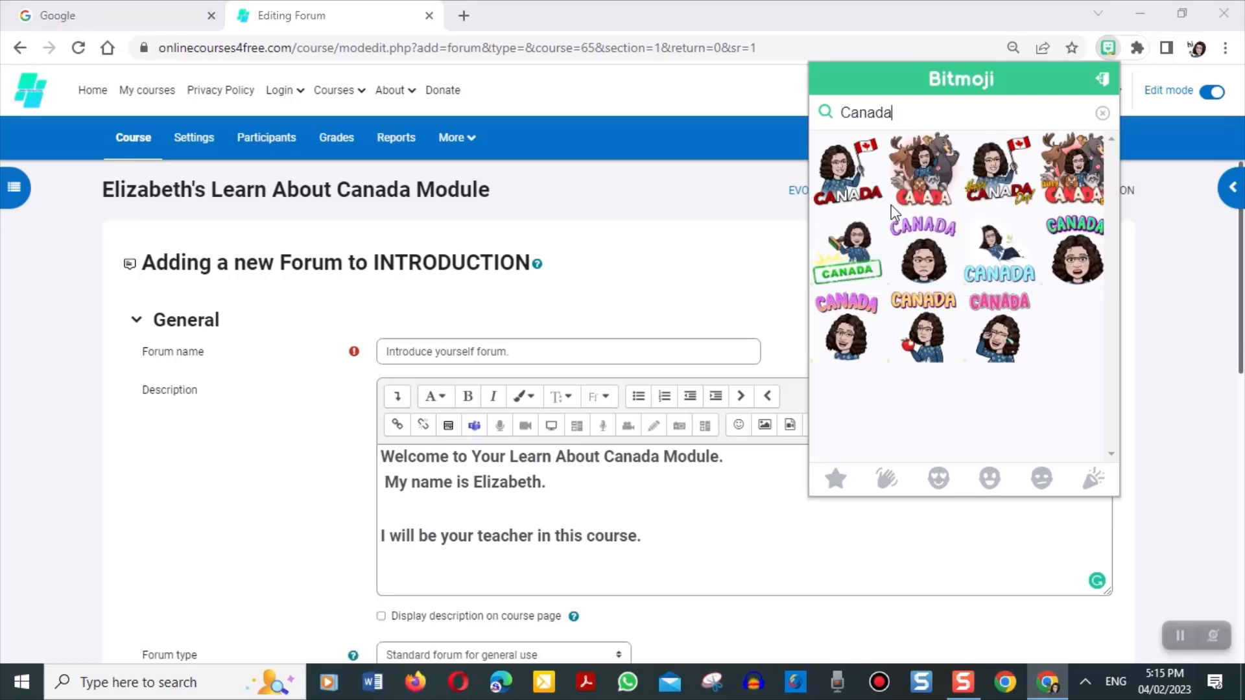
type("cana")
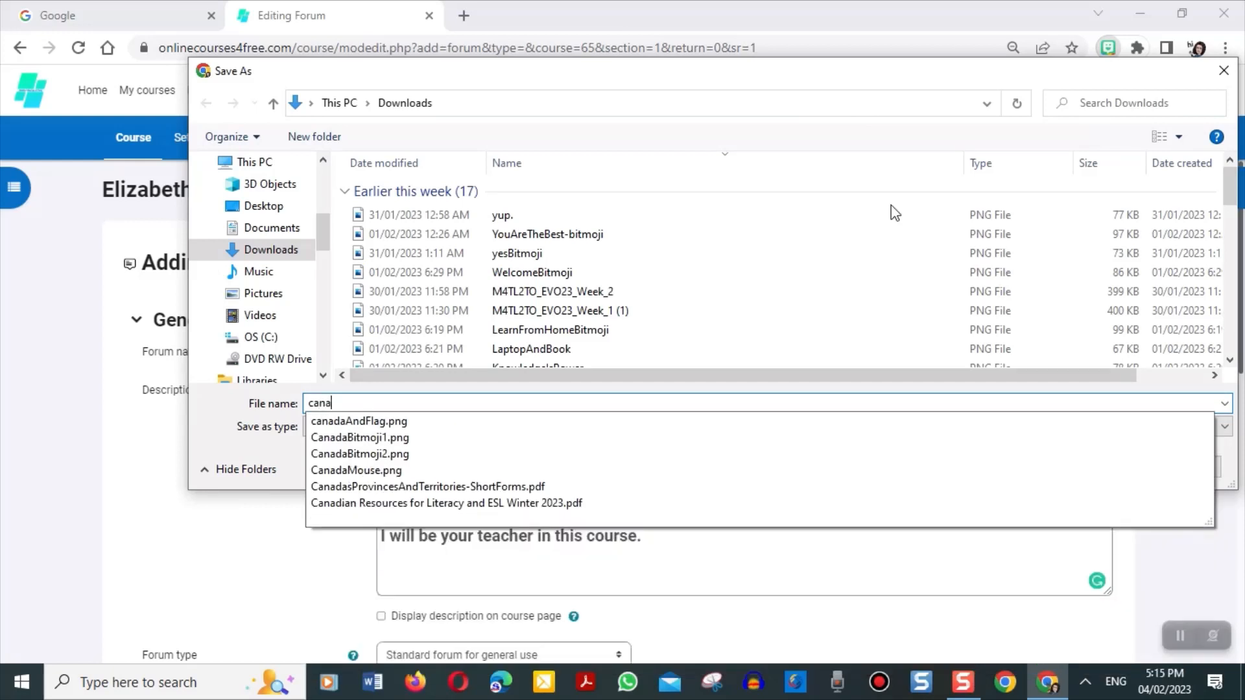
type("da")
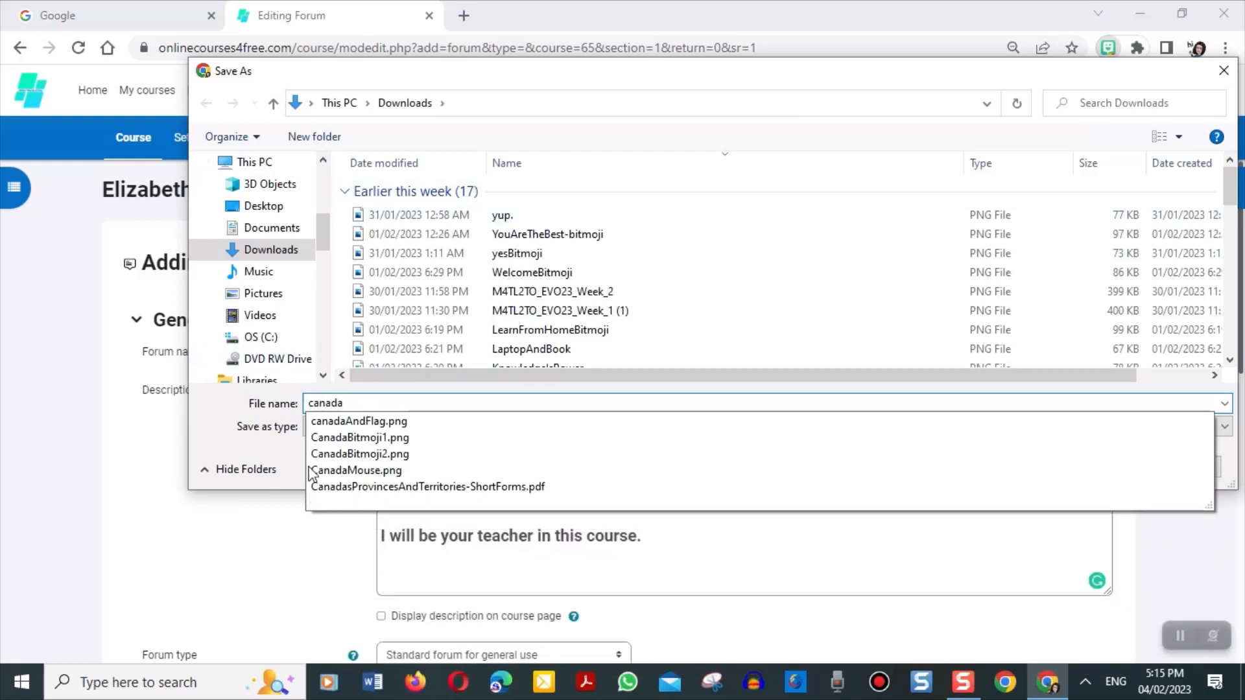
left_click(345, 423)
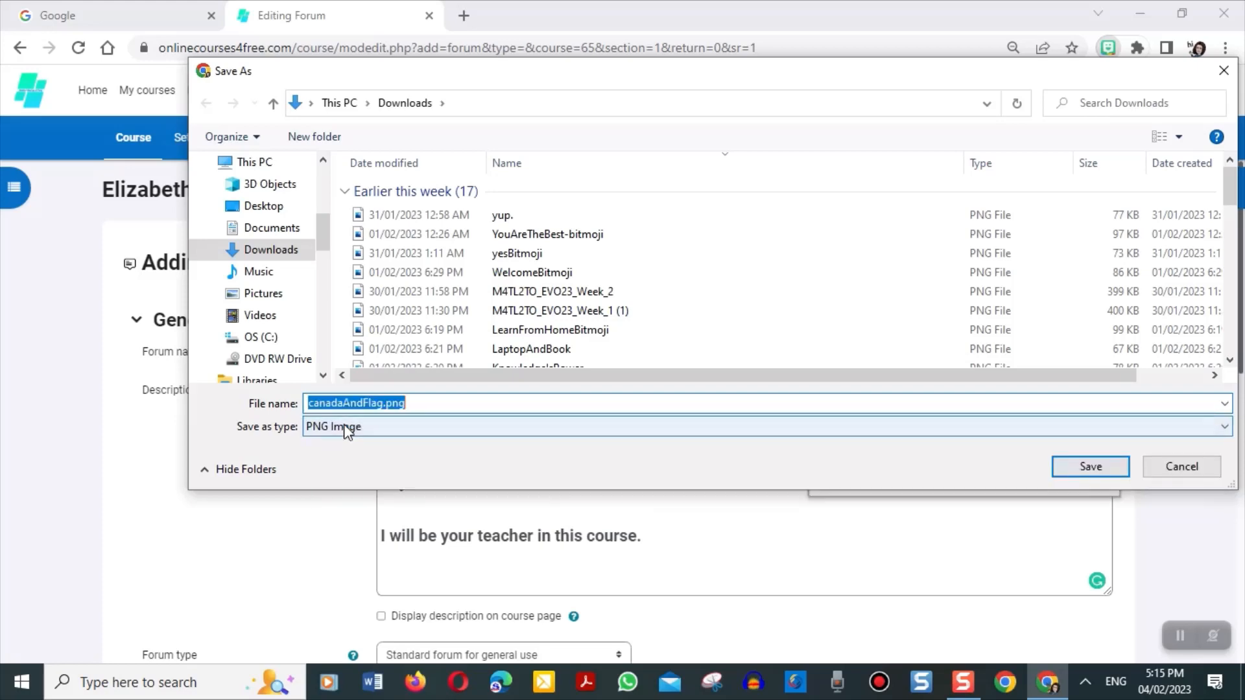
left_click(1181, 466)
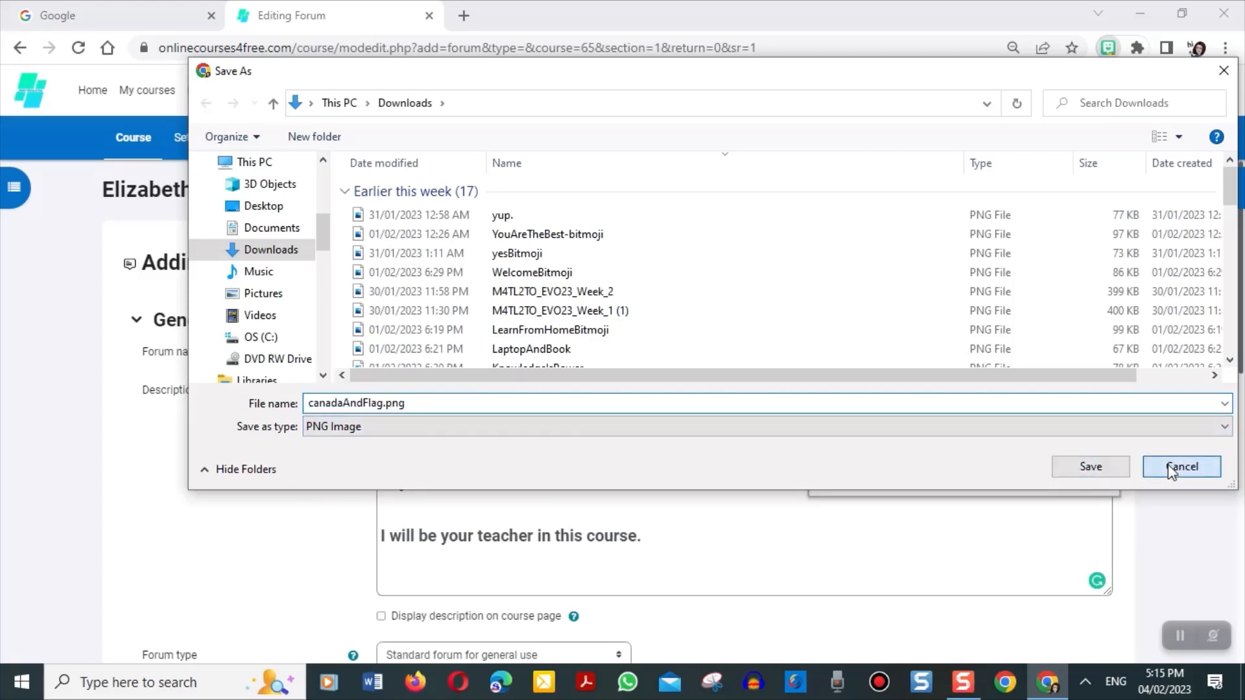
- Upload canadaAndFlag.png from the Downloads folder as an image for the empty line above "I will be your teacher in this course."
left_click(490, 508)
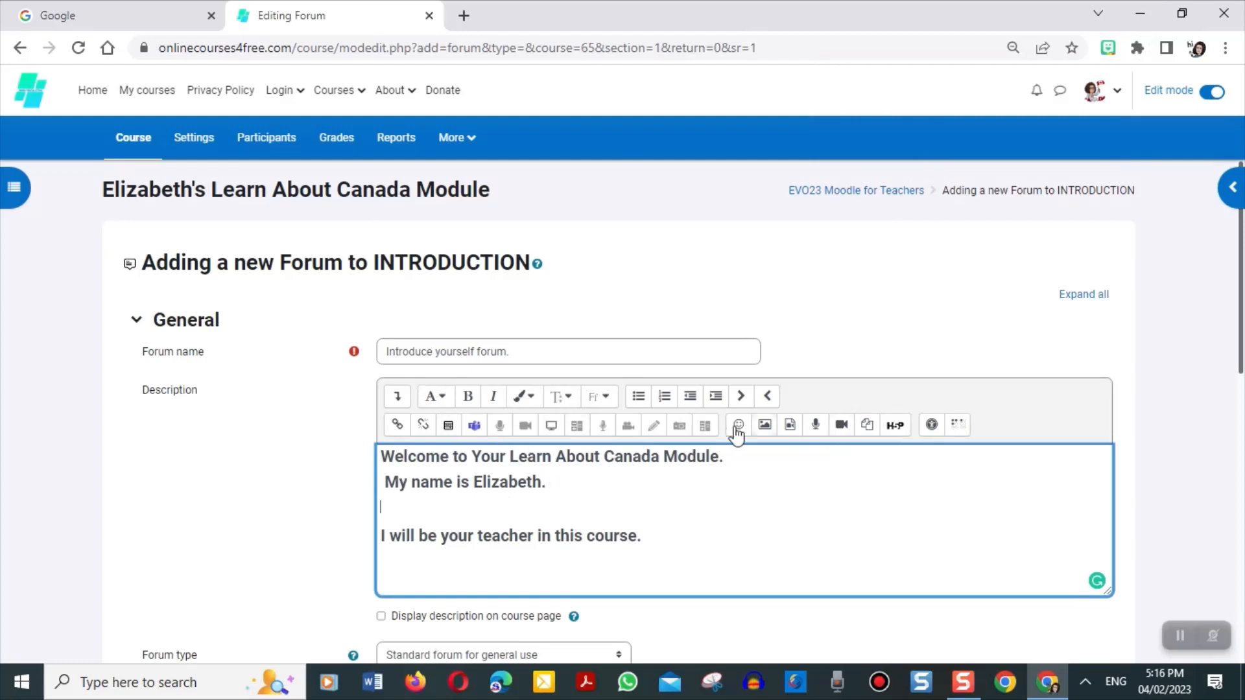
left_click(764, 425)
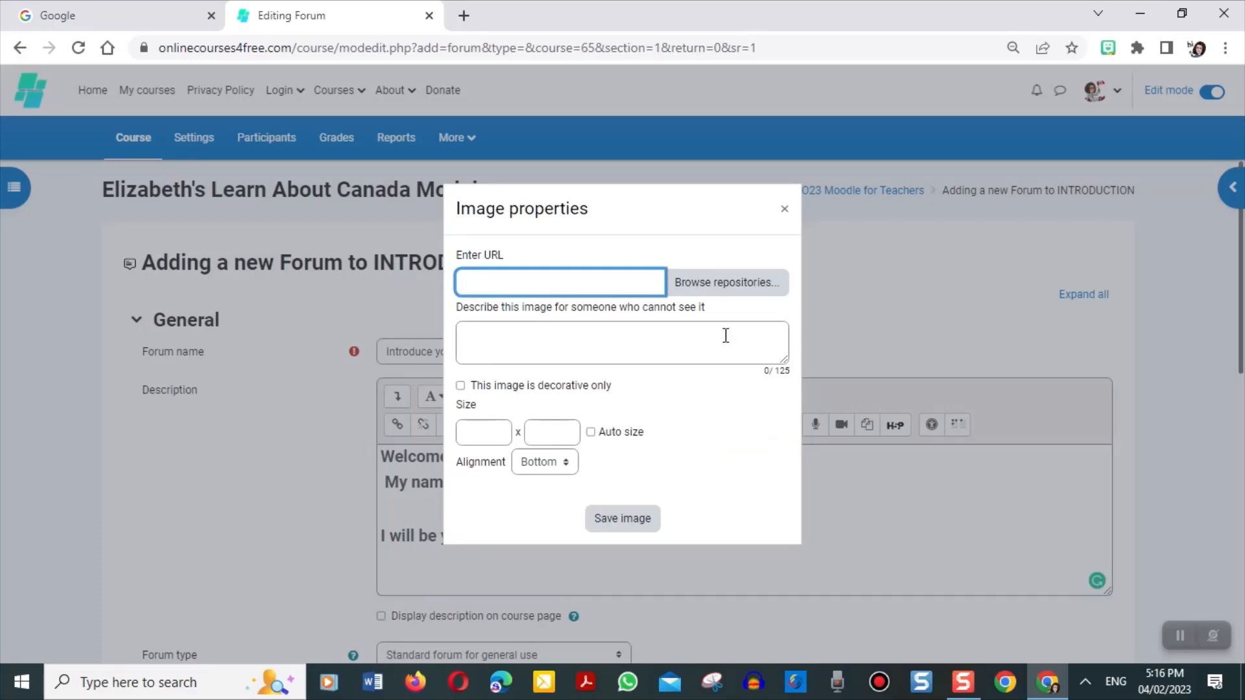
left_click(739, 285)
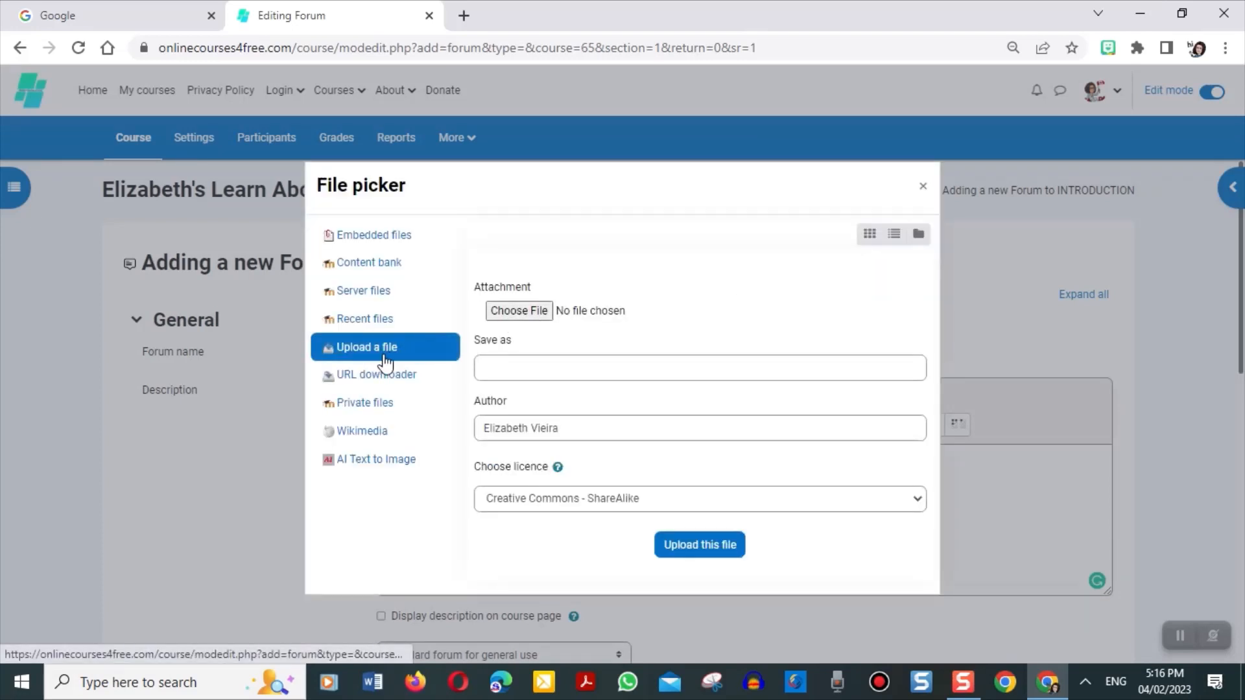
left_click(522, 312)
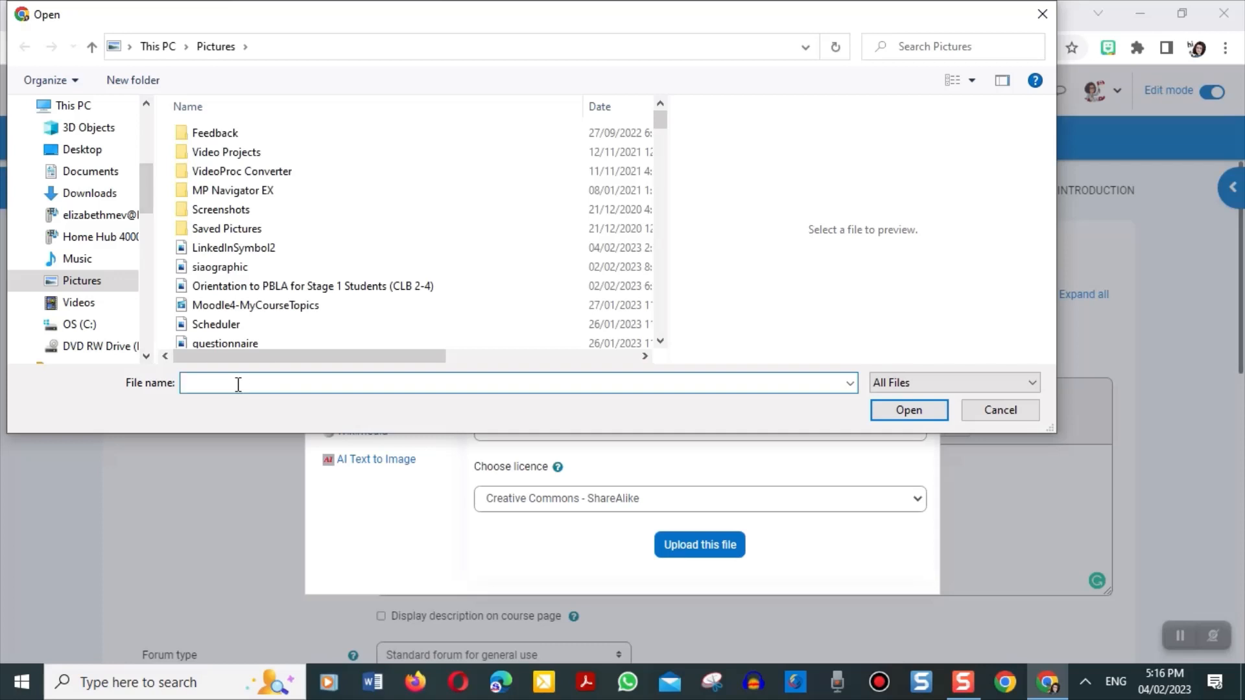
left_click(82, 196)
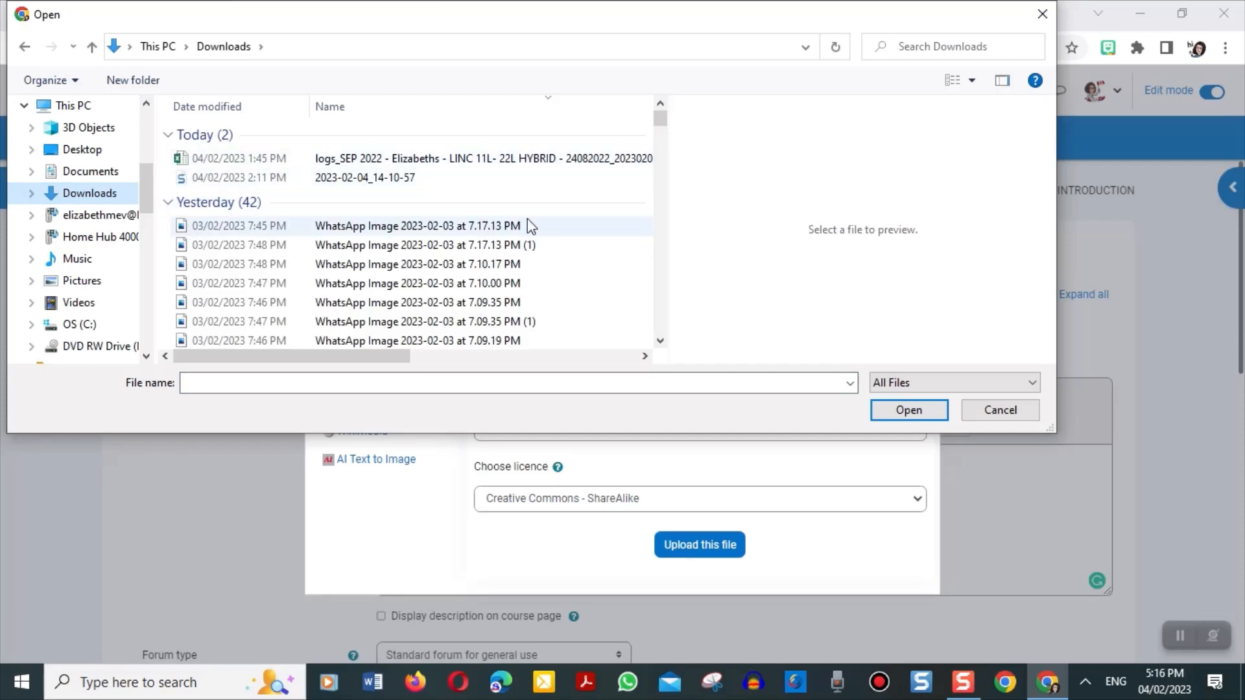
left_click(205, 380)
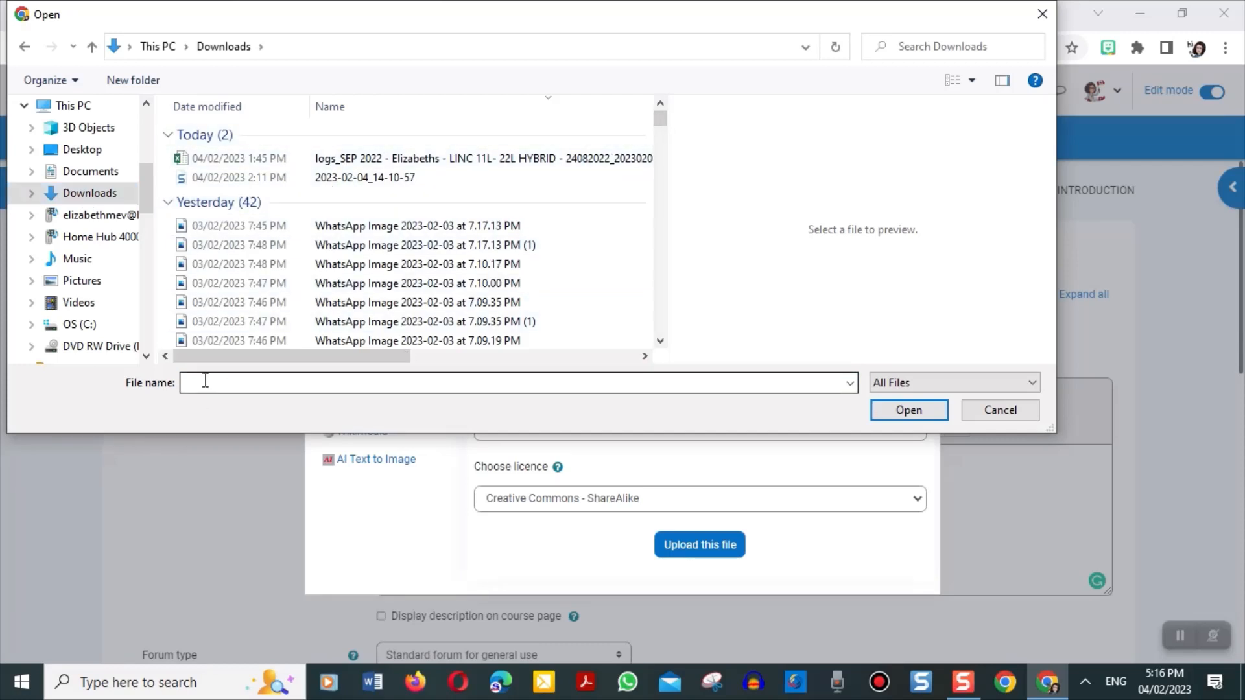
type("Canada")
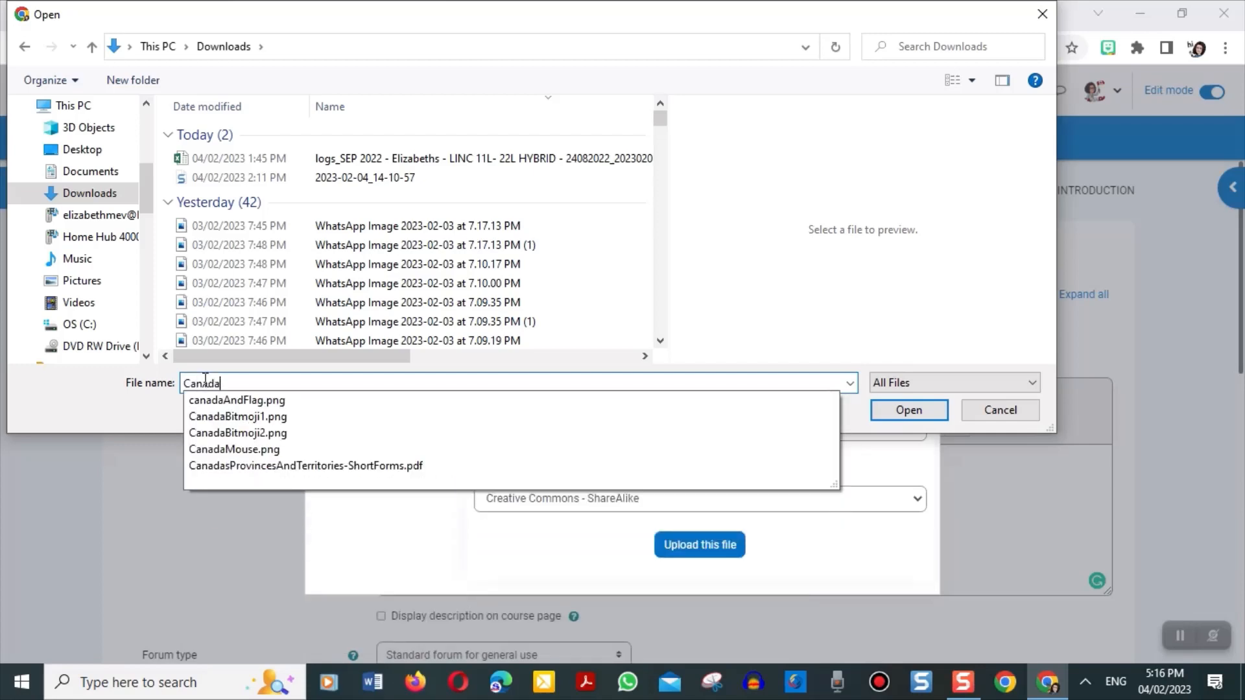
left_click(243, 401)
left_click(908, 409)
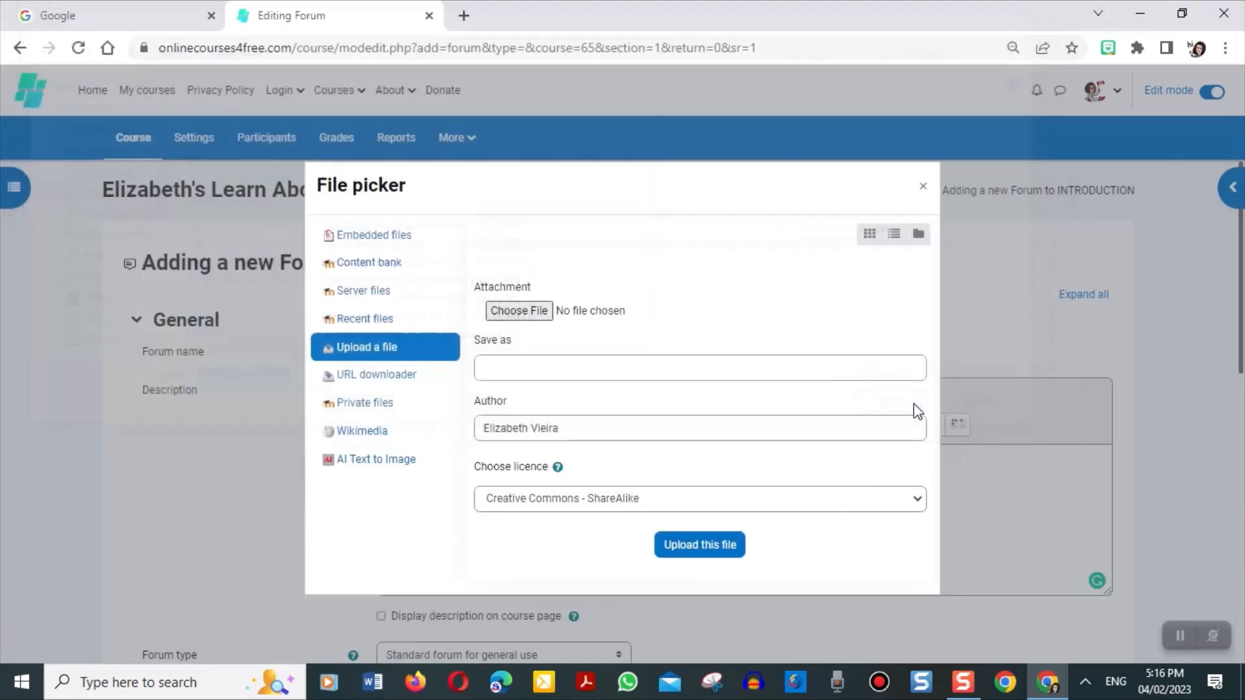
left_click(692, 547)
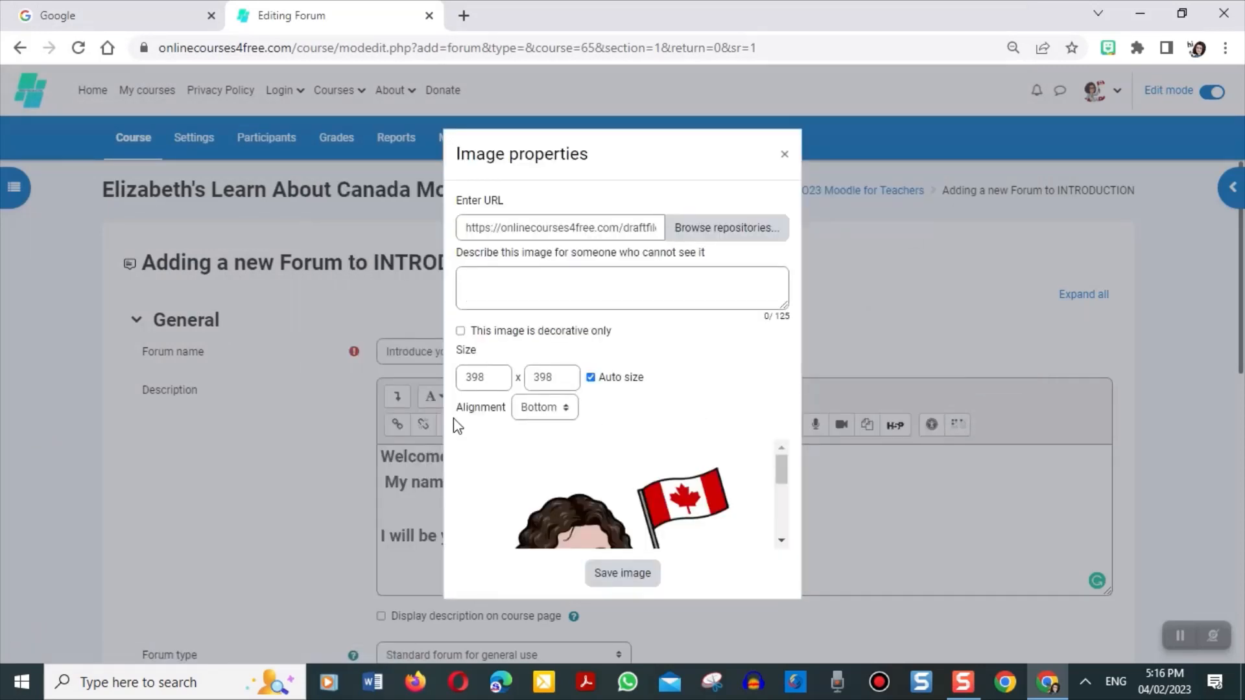
- Insert the uploaded image into the description at 100 x 100, marked as decorative only
left_click_drag(492, 381, 451, 381)
type("100")
left_click(561, 379)
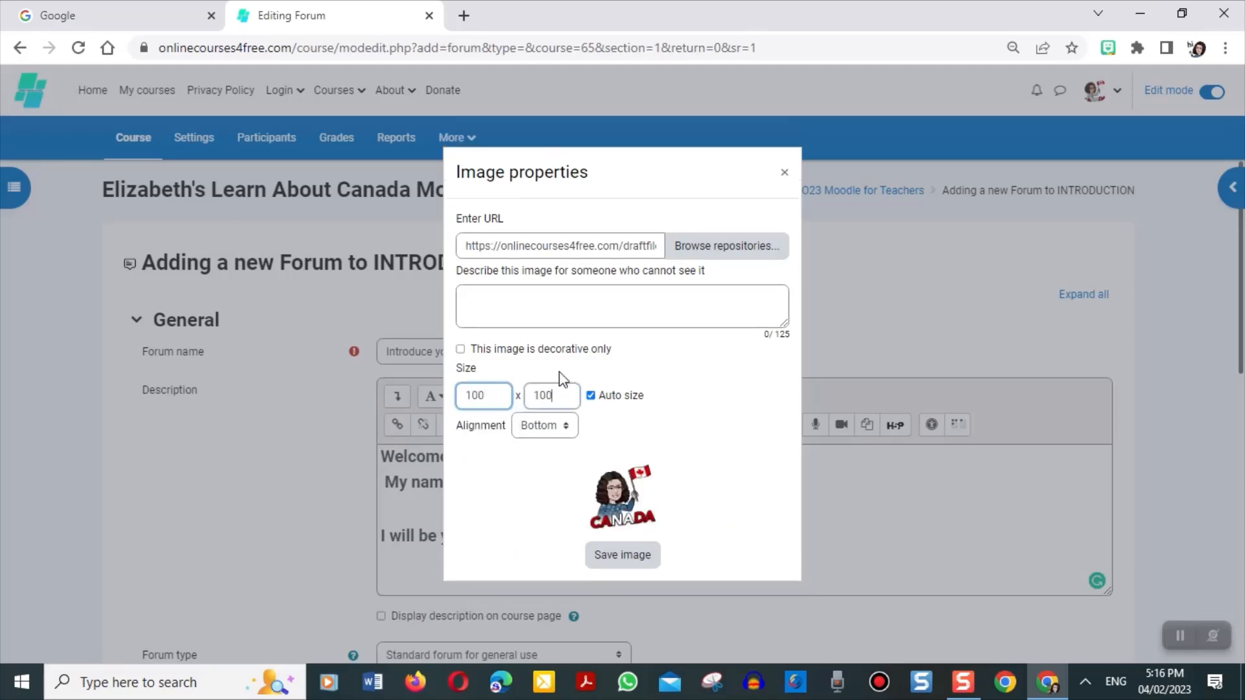
left_click(463, 345)
left_click(461, 349)
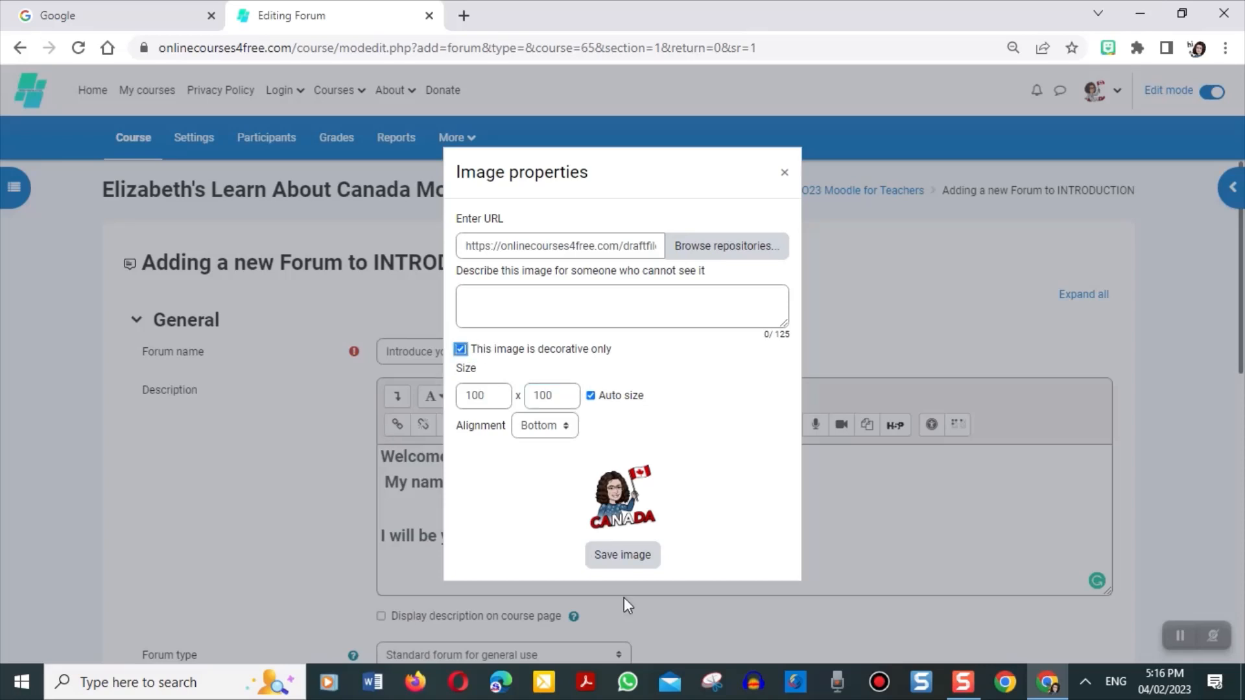
left_click(627, 569)
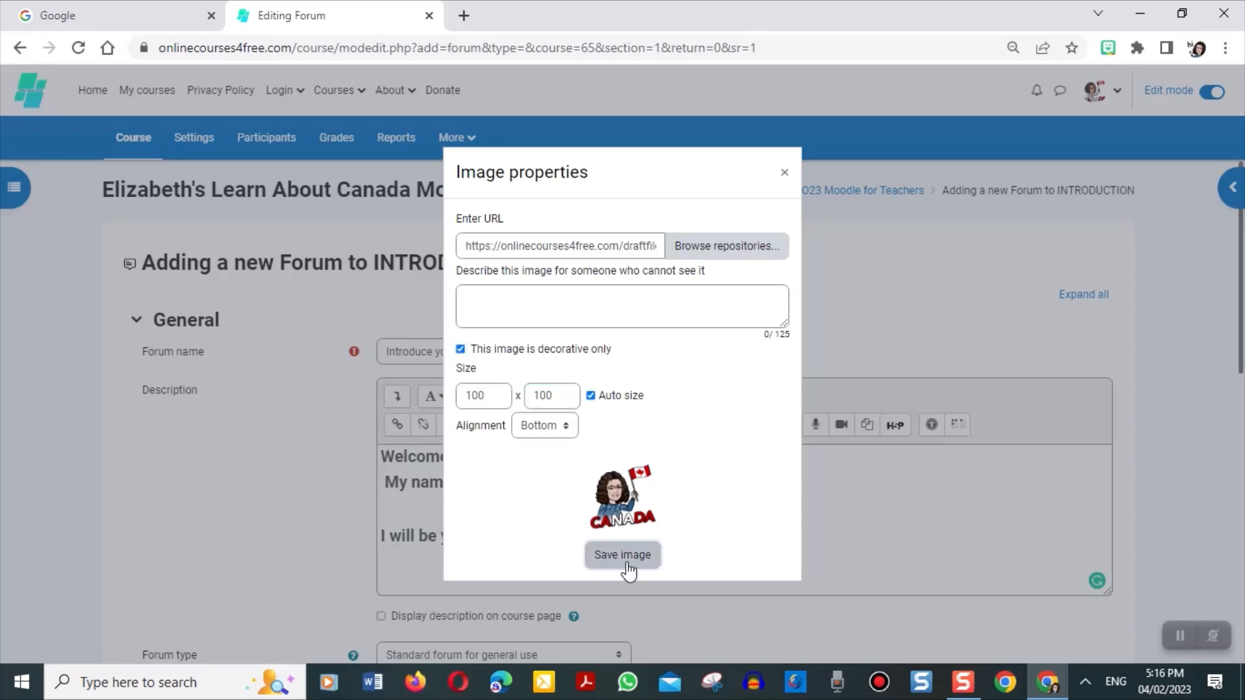
left_click(625, 554)
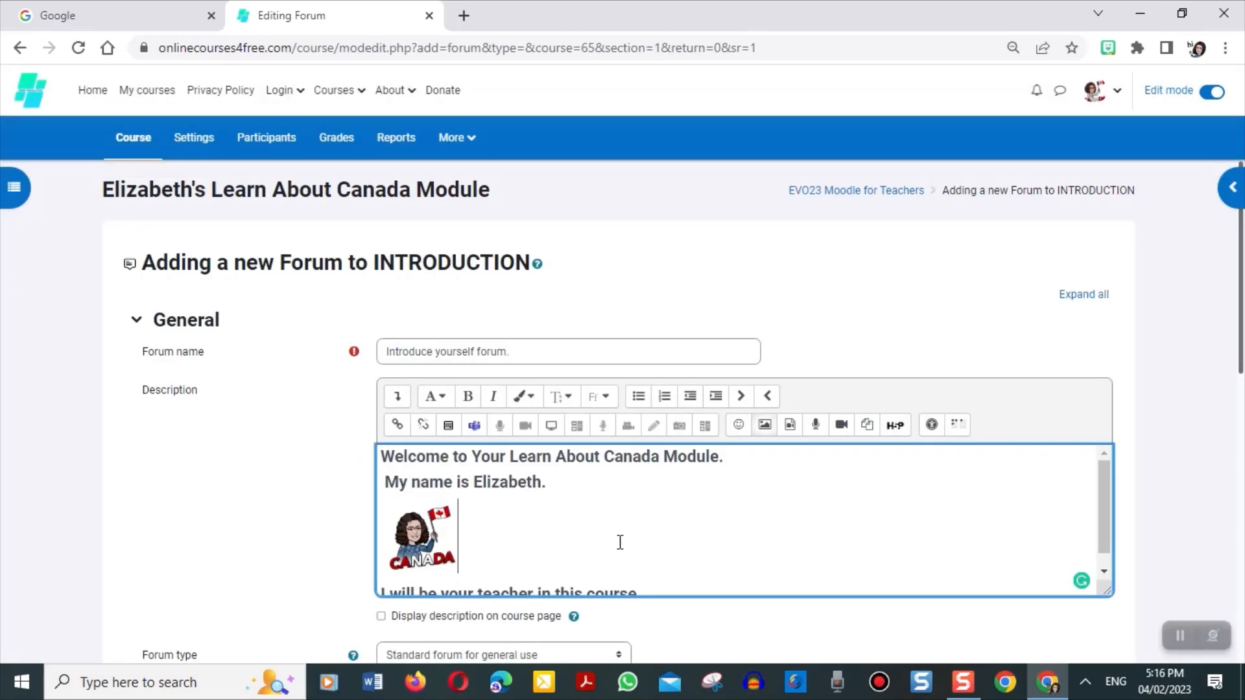
- Add the sentence "I was born in Canada." on its own line below "I will be your teacher in this course."
left_click_drag(1100, 491, 1107, 573)
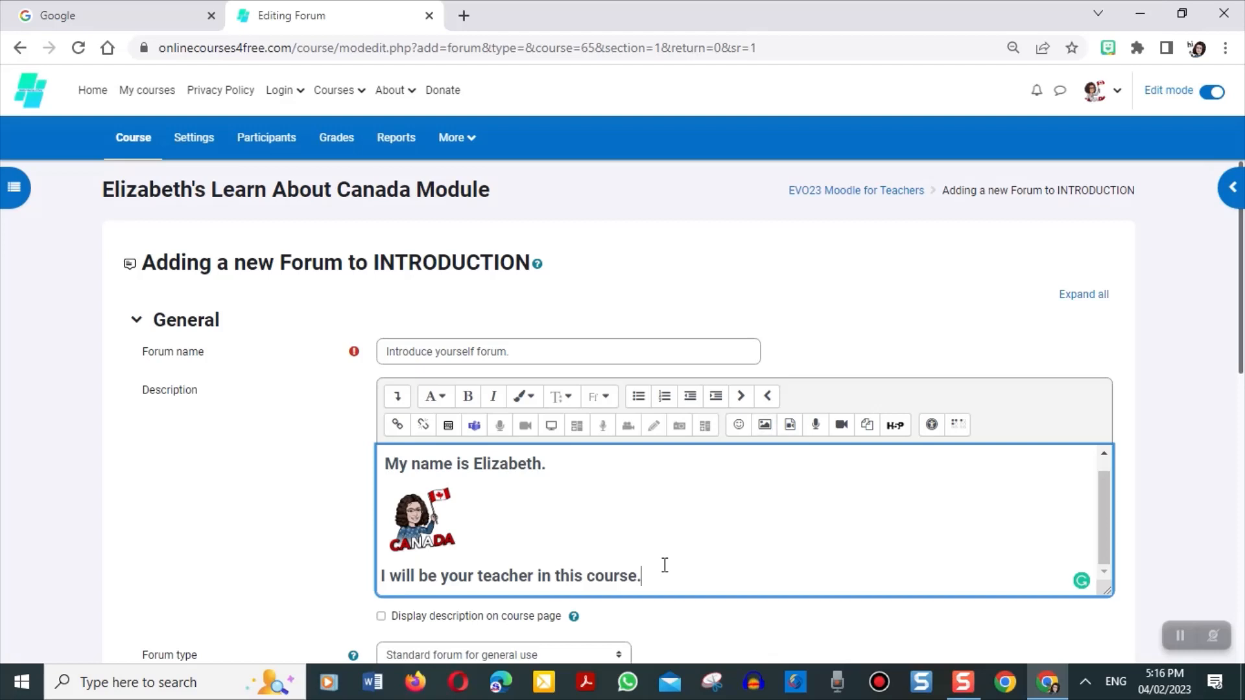
key("Return")
key("BackSpace")
type("I was born in Canada.")
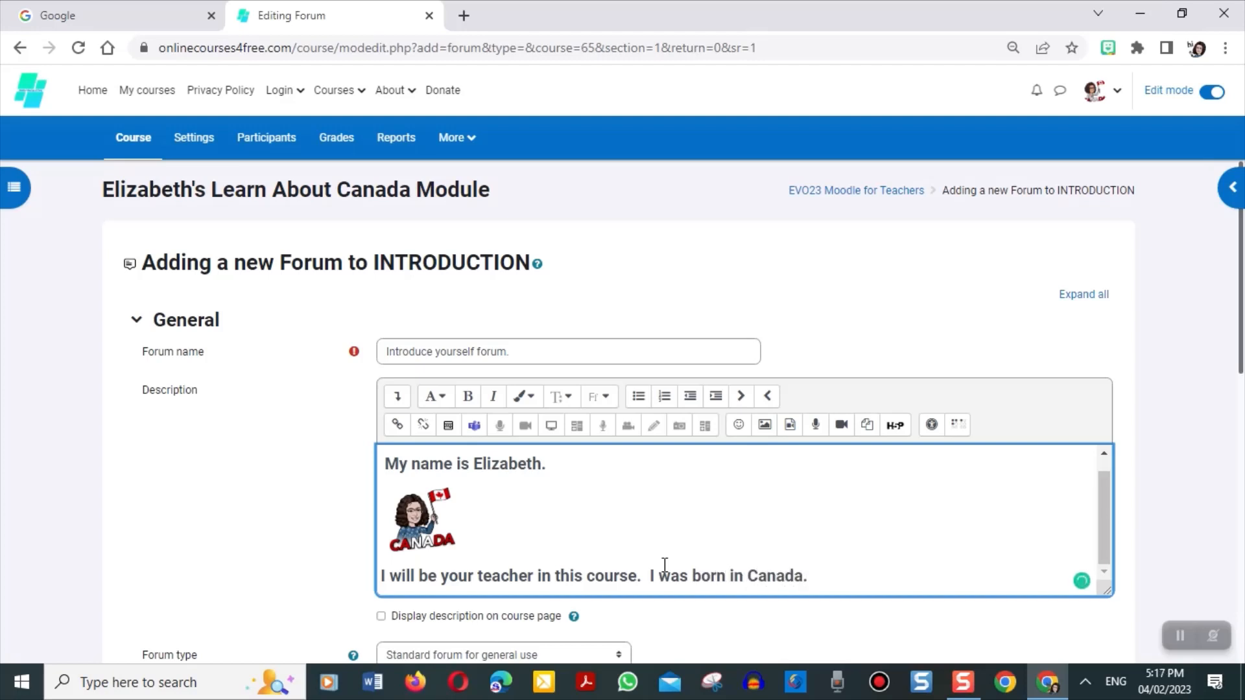
left_click(650, 575)
key("Return")
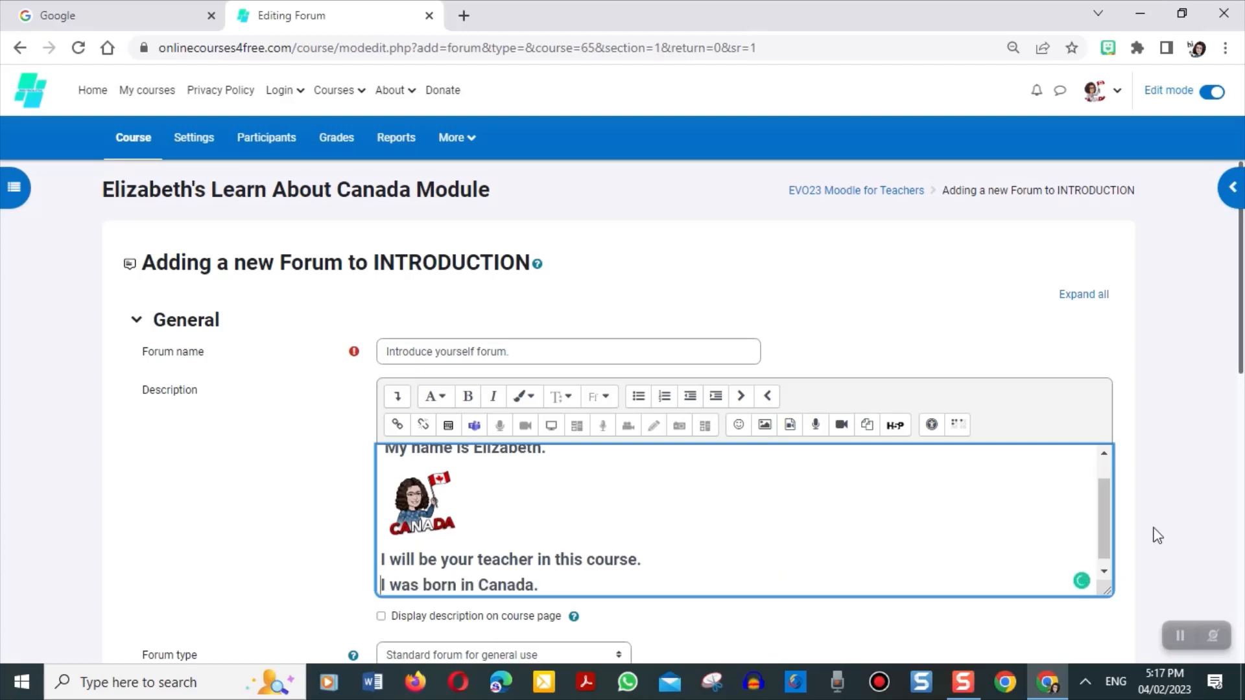
- Add "Please introduce yourself below and use your voice to introduce yourself as well." after "I was born in Canada."
left_click_drag(1105, 533, 1105, 546)
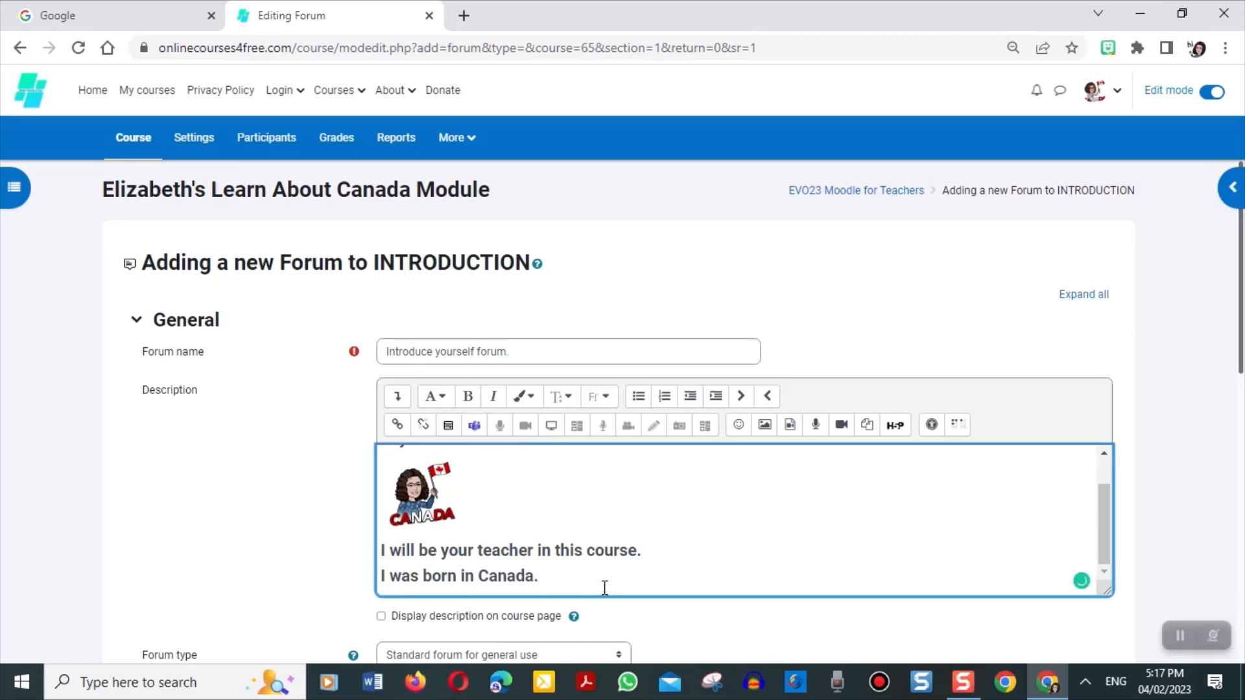
type("lease introduce uoi")
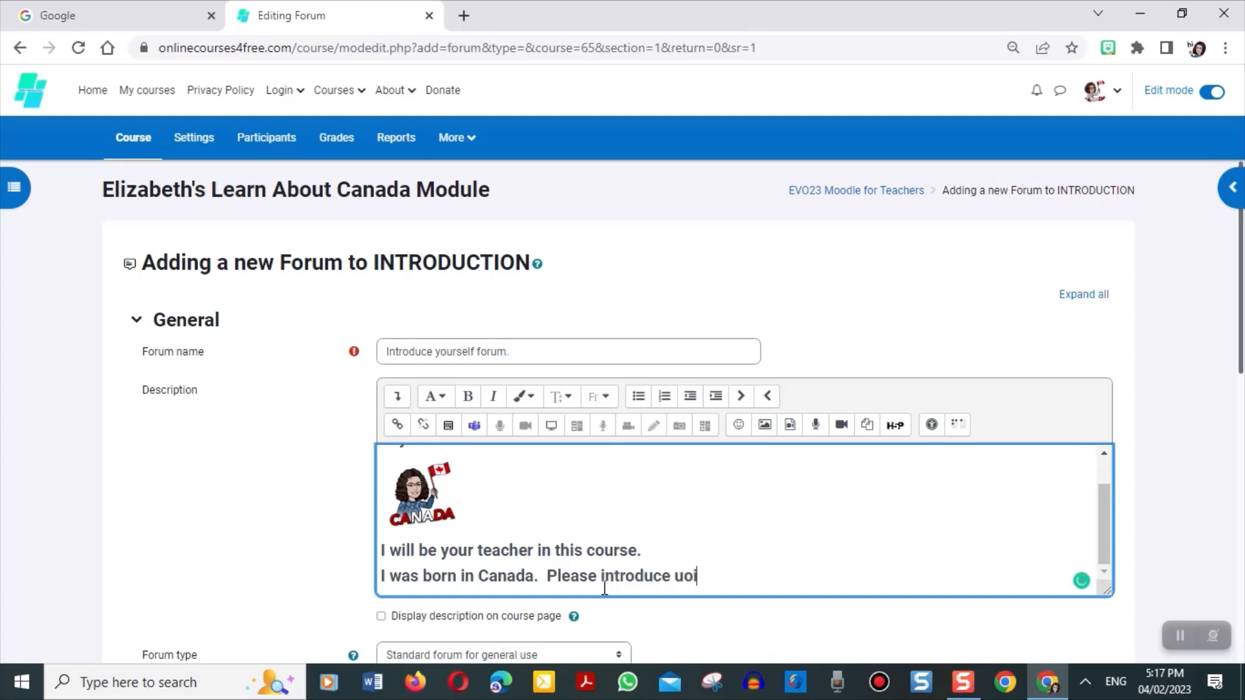
key("BackSpace")
key("BackSpace")
key("BackSpace")
type("yourself bel")
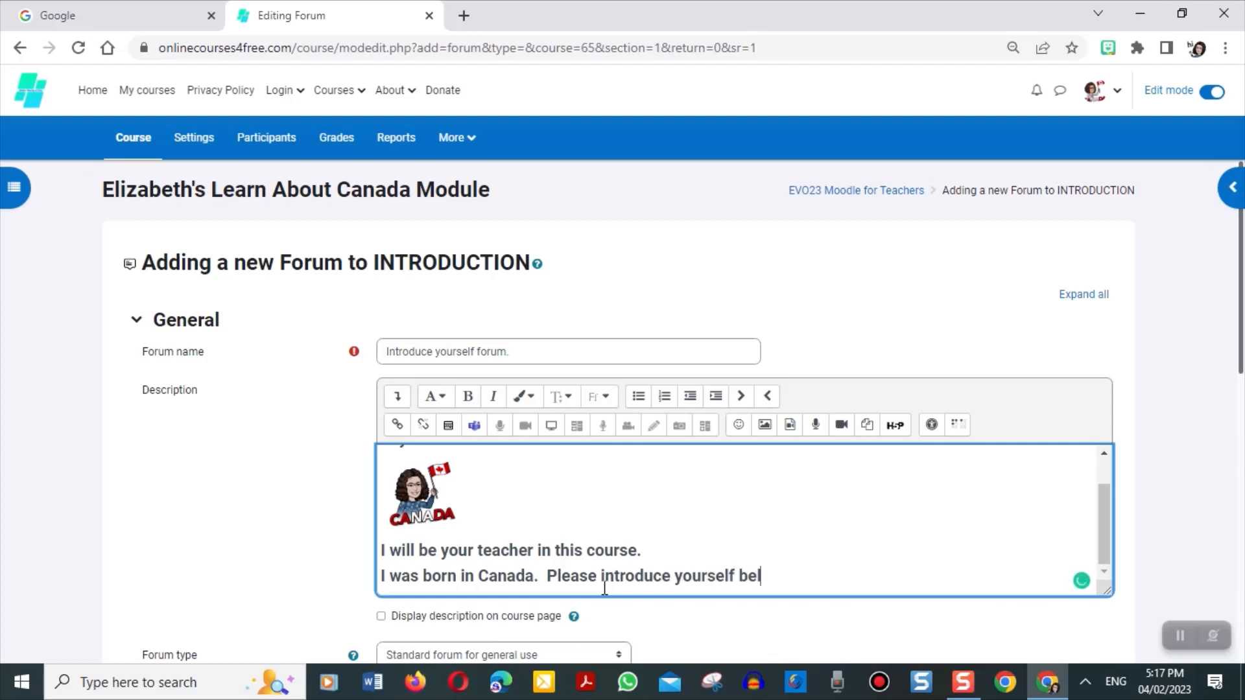
type("pw")
key("BackSpace")
key("BackSpace")
type("ow and use")
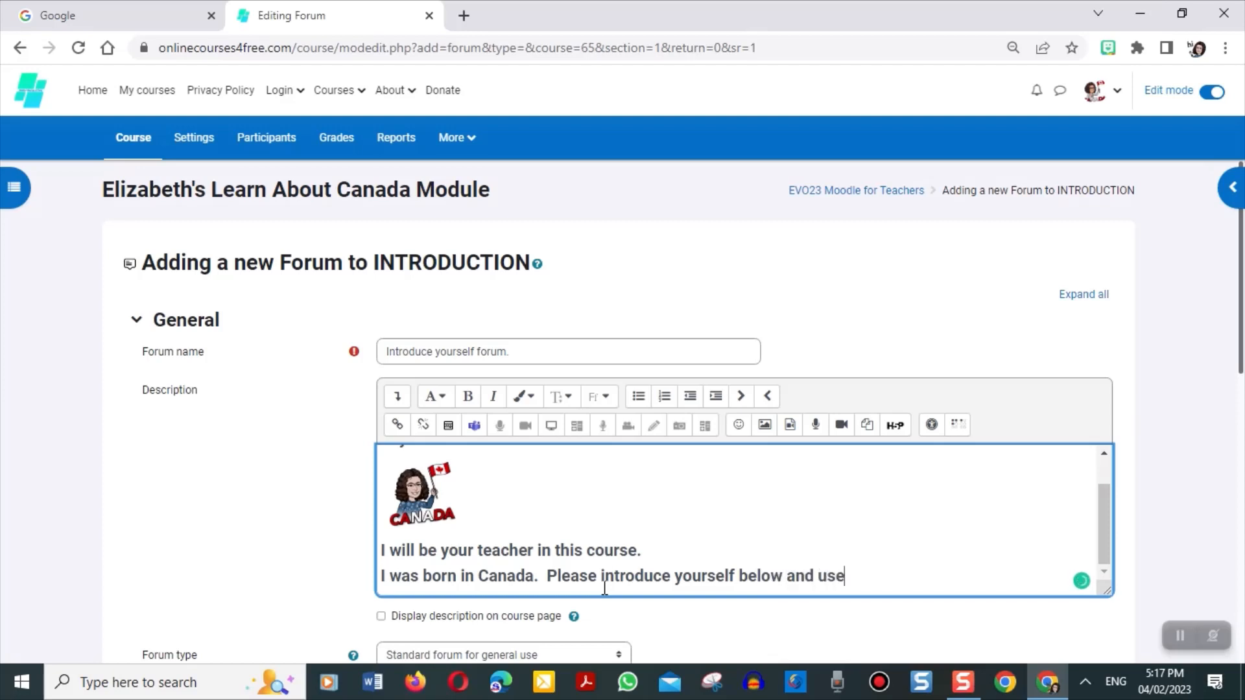
type(" your voice t")
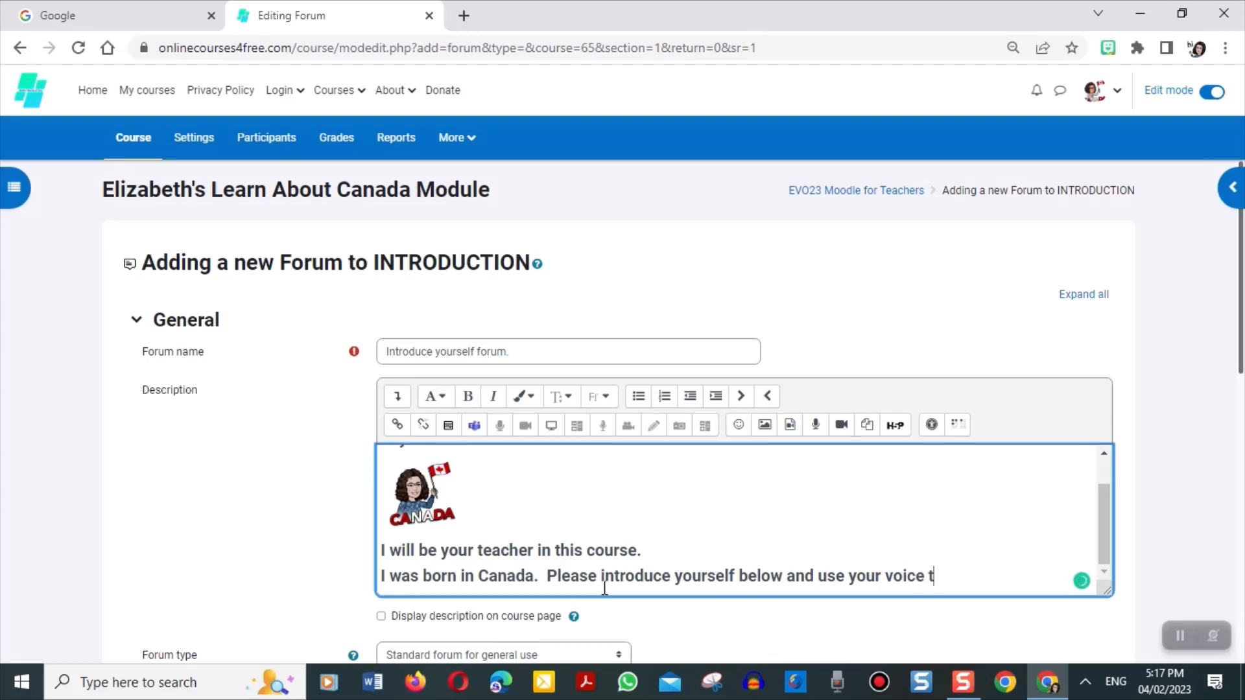
type("to introduc")
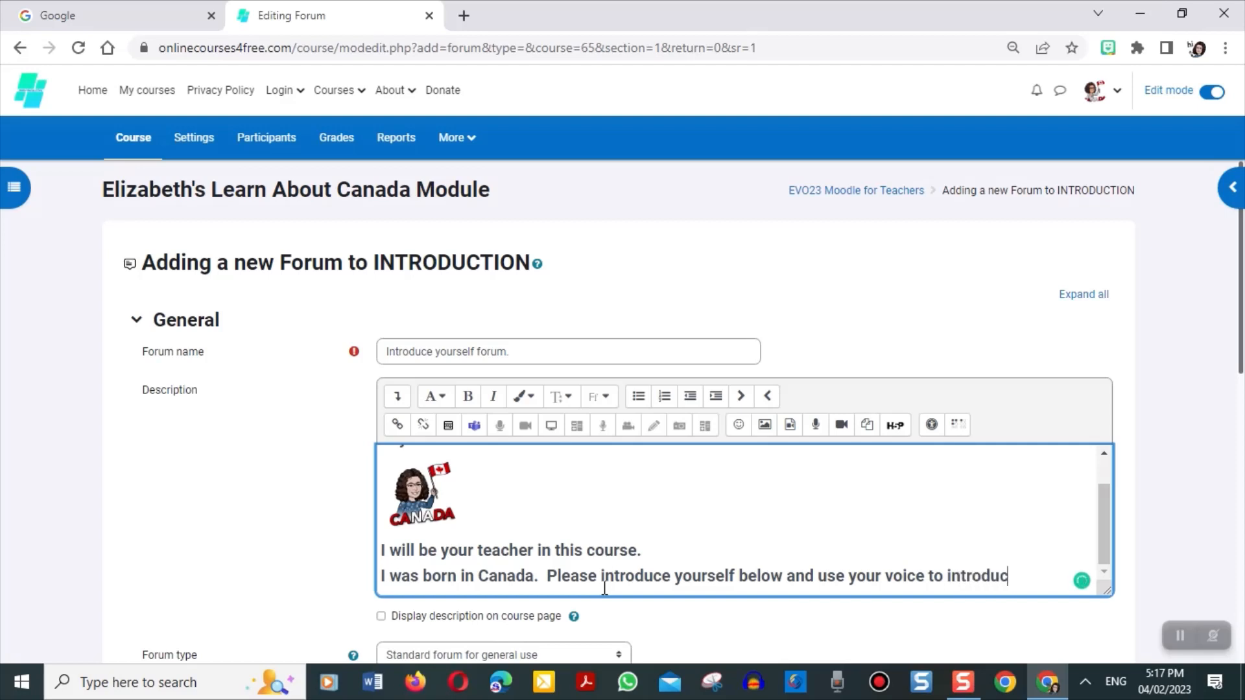
type("e y")
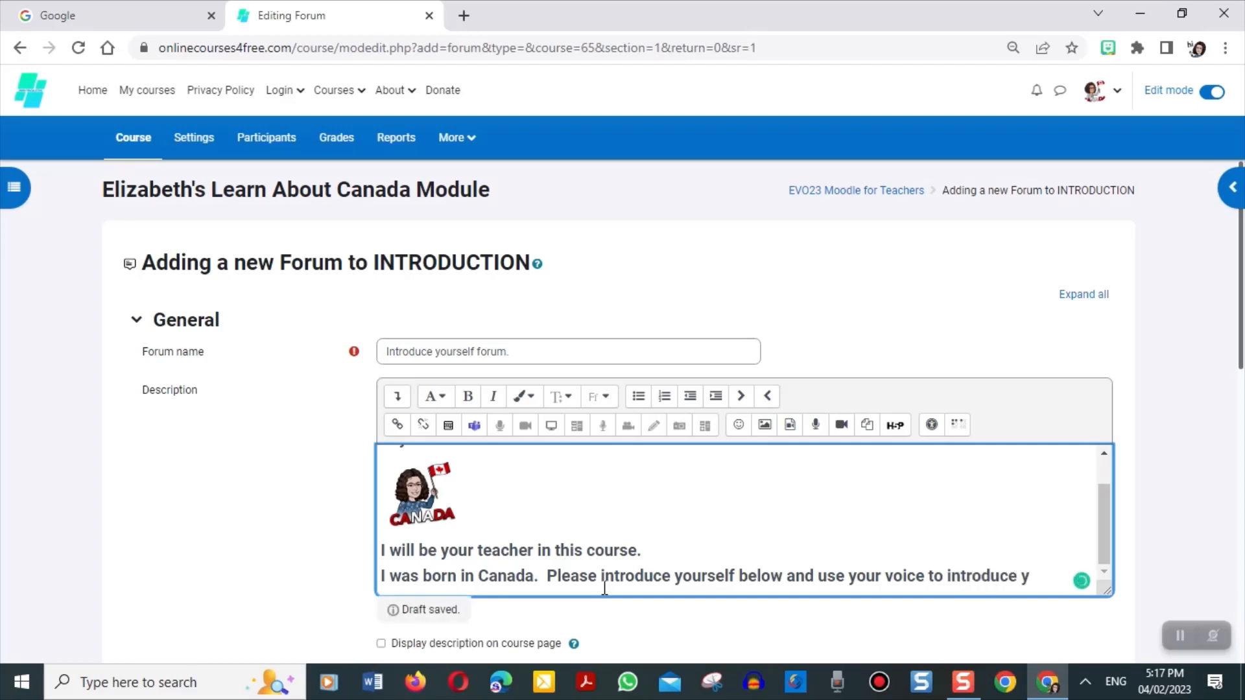
type("ourself a")
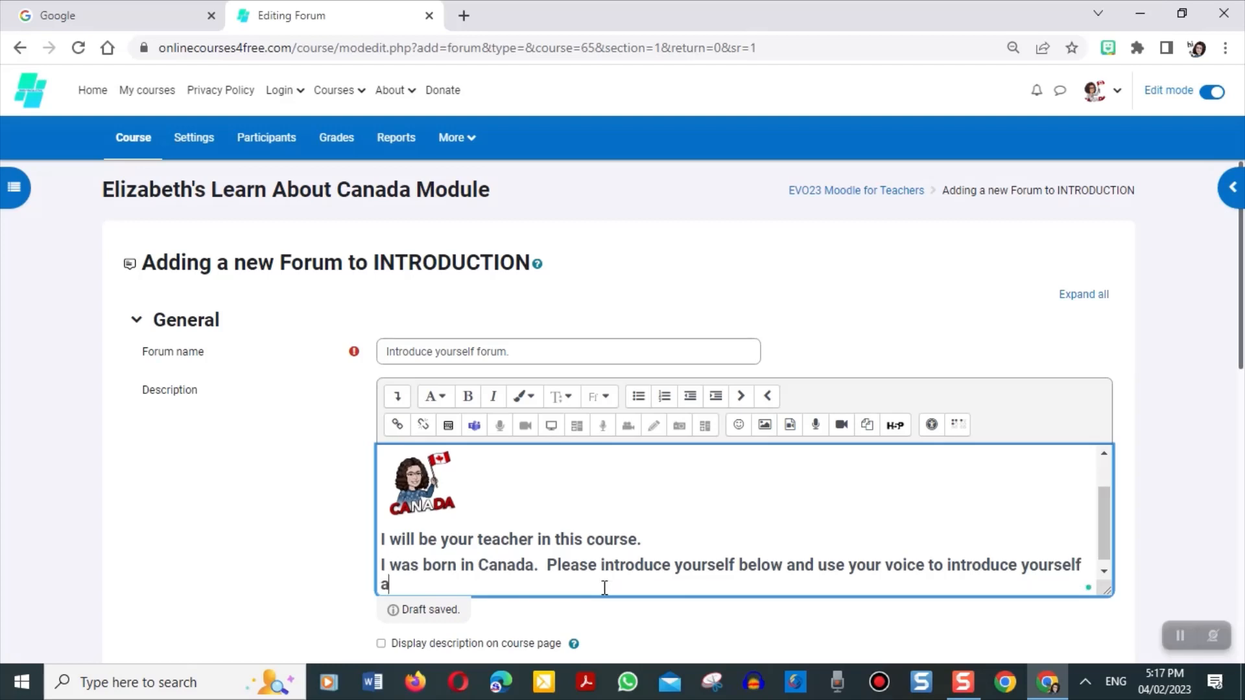
type("s well.")
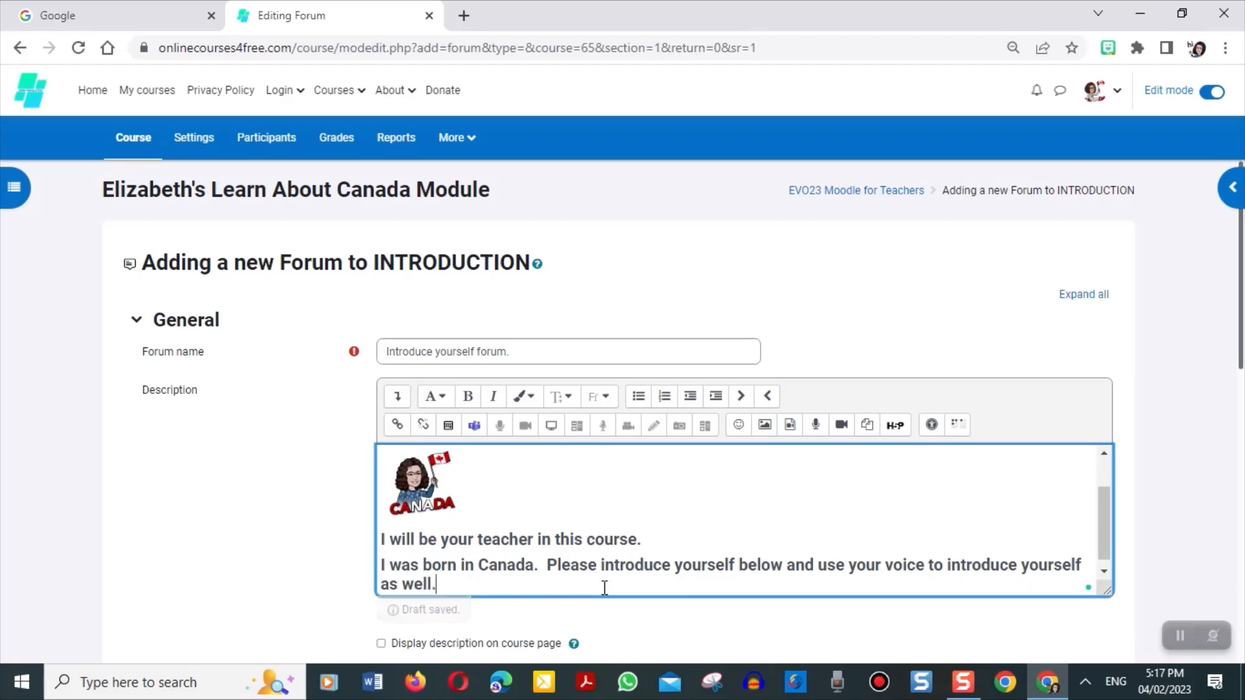
- Move the "Please introduce yourself" sentence to its own line under an "Instructions:" heading, with empty lines above the heading
left_click(546, 566)
key("Return")
key("Return")
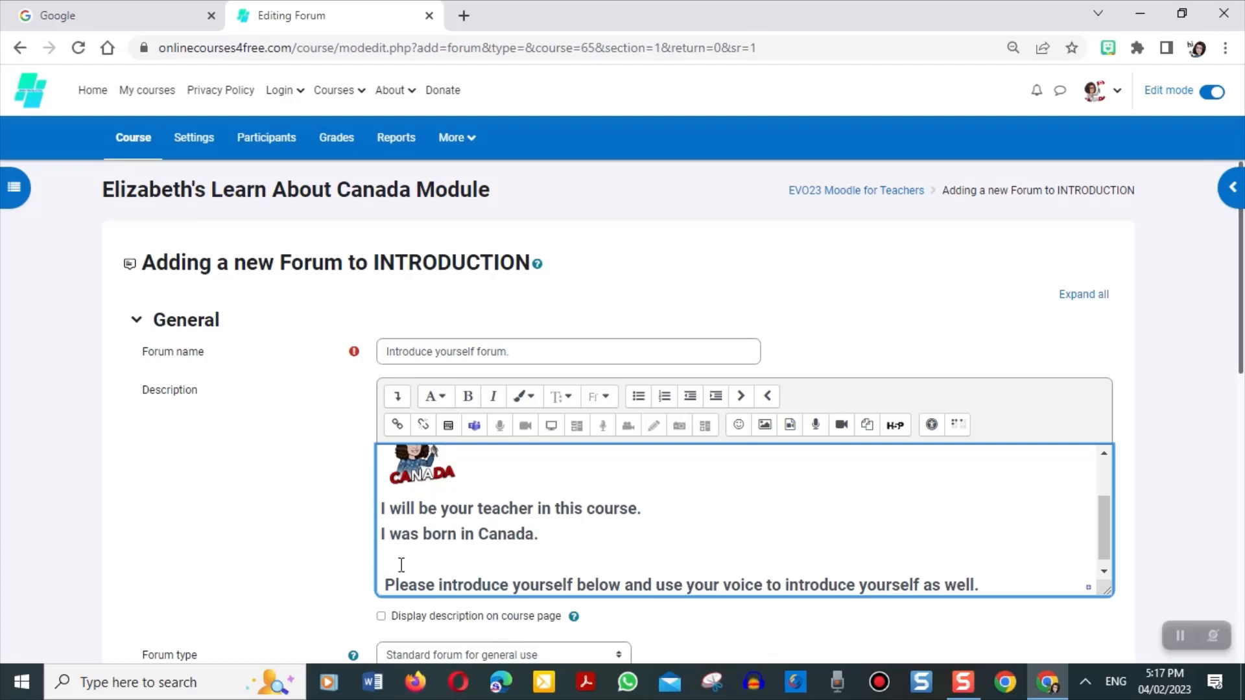
type("Instructions:")
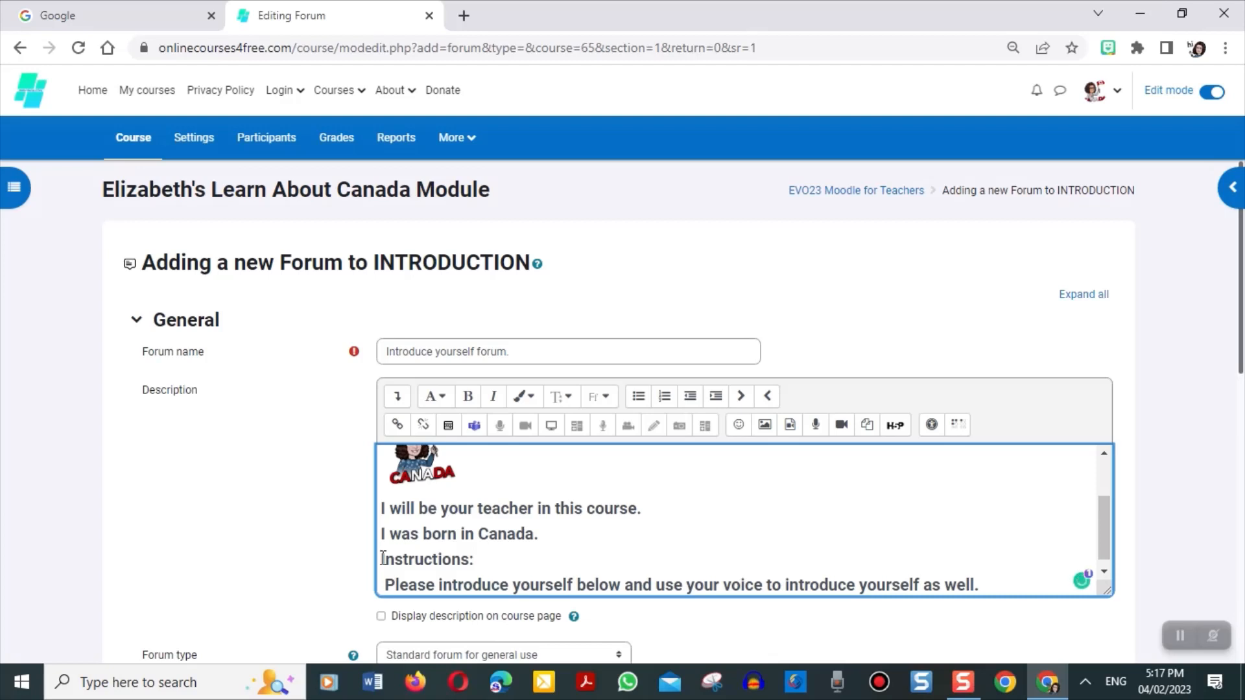
left_click(381, 559)
key("Return")
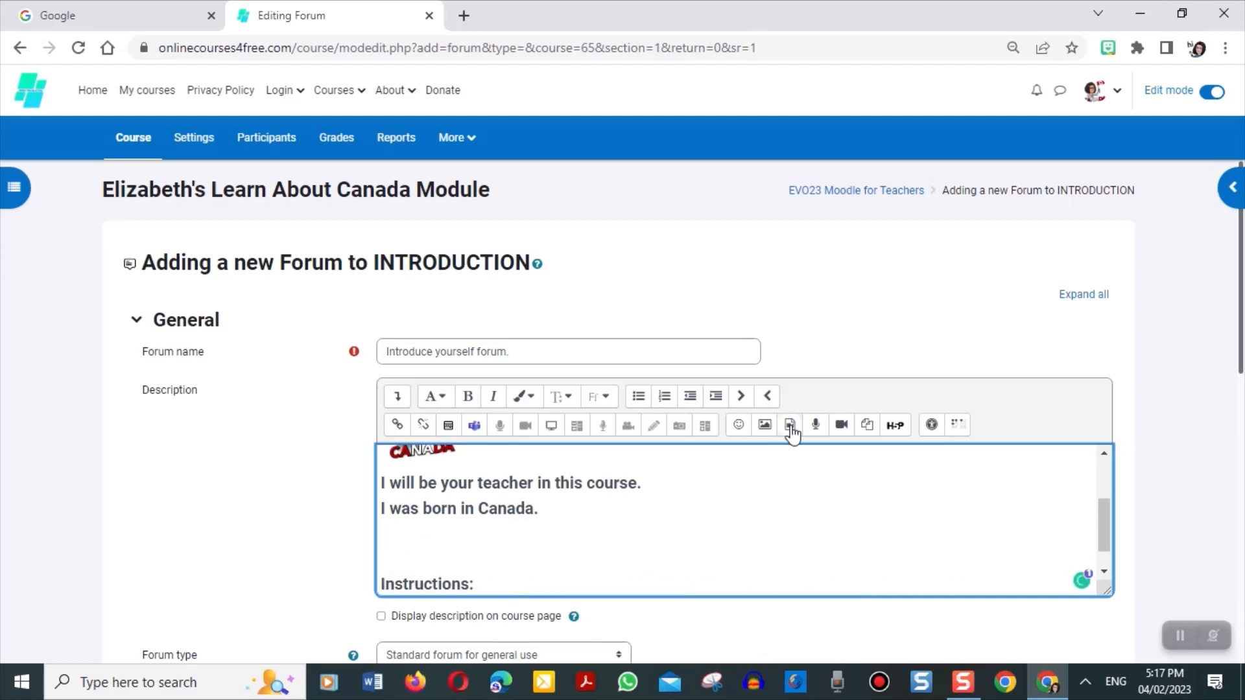
- Record an audio clip and attach it to the description below "I was born in Canada."
left_click(397, 396)
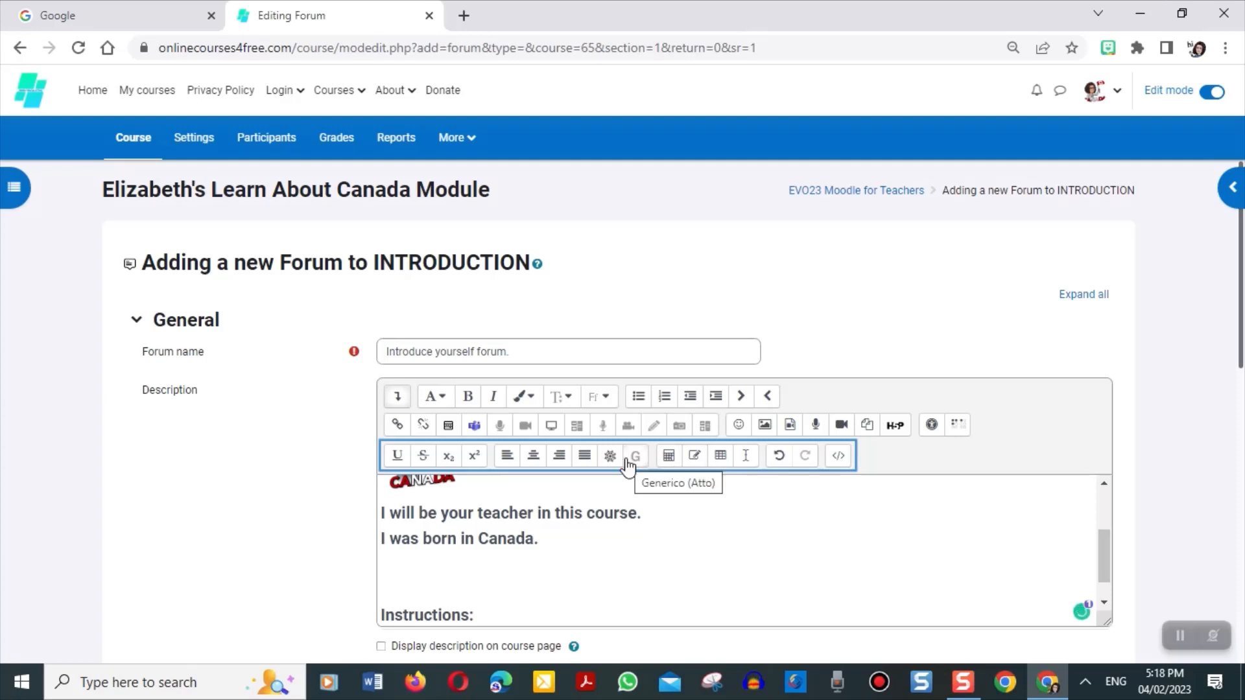
left_click(814, 425)
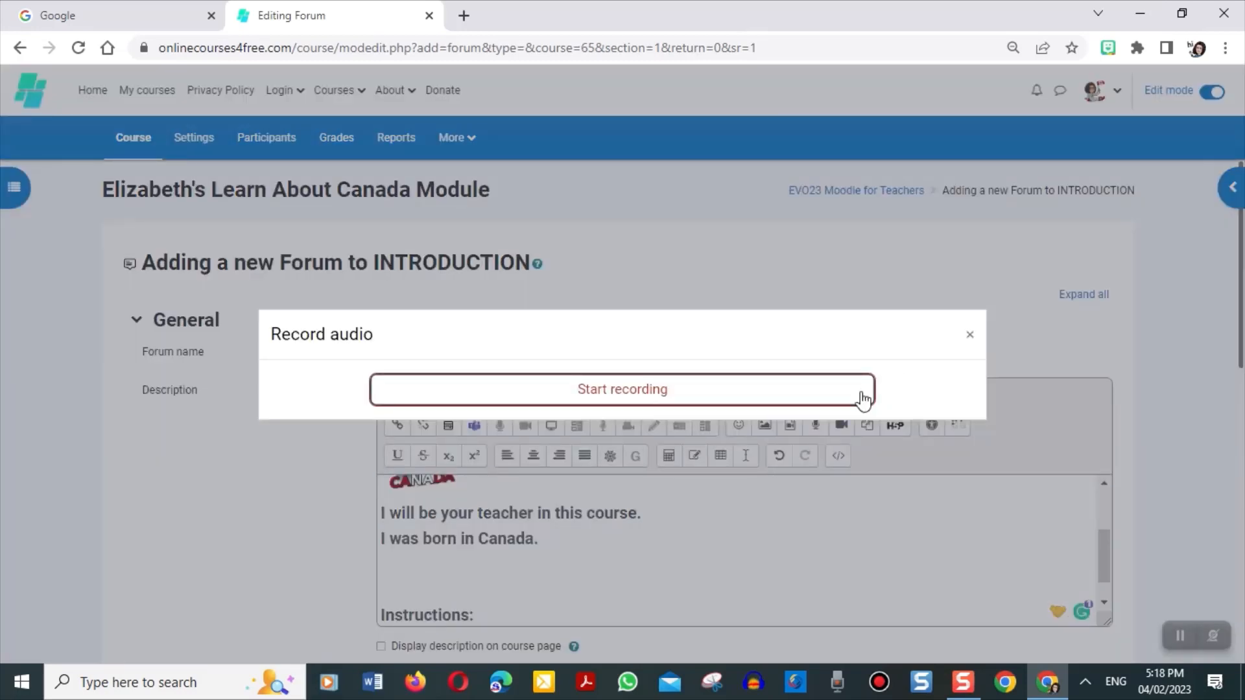
left_click(778, 403)
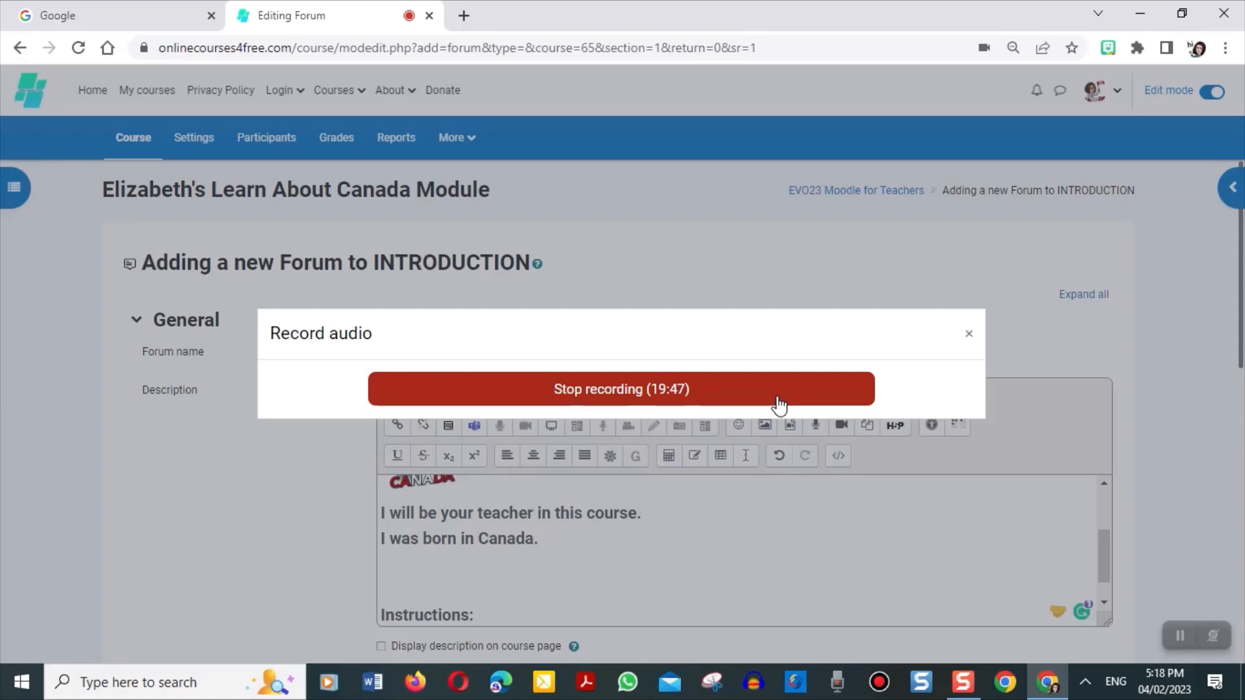
left_click(778, 404)
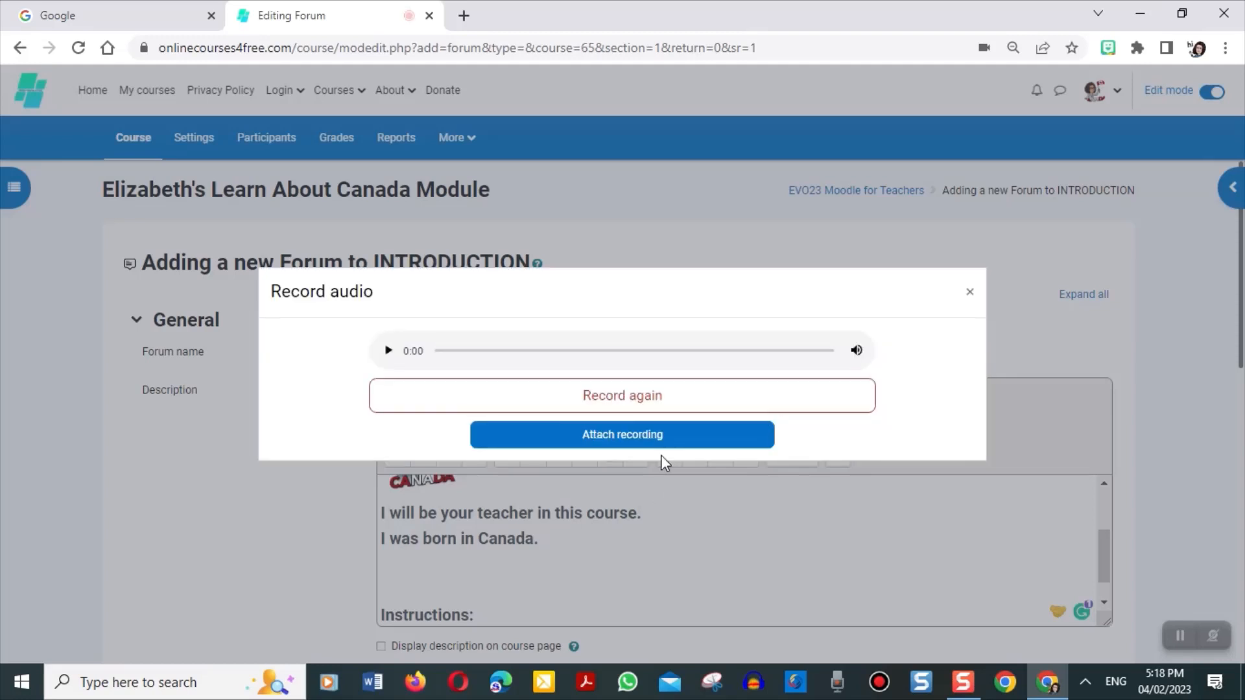
left_click(656, 434)
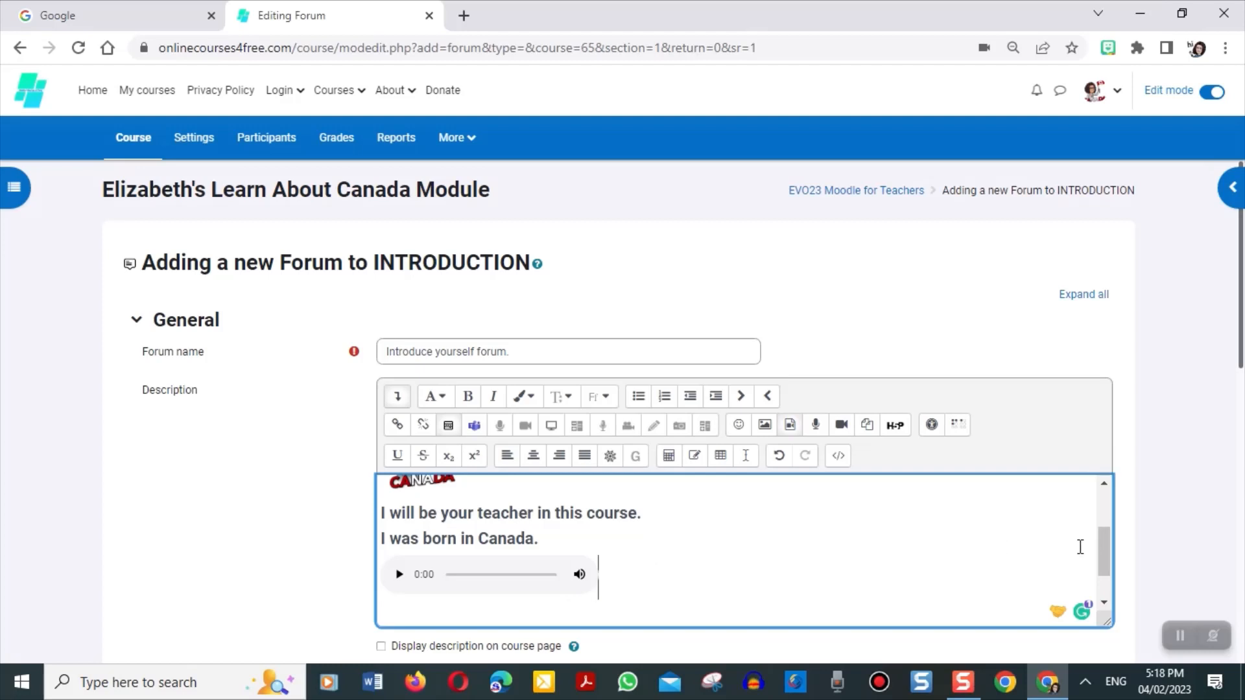
- Colour the "Instructions:" heading in the forum description pinkish red
left_click_drag(1104, 554, 1121, 603)
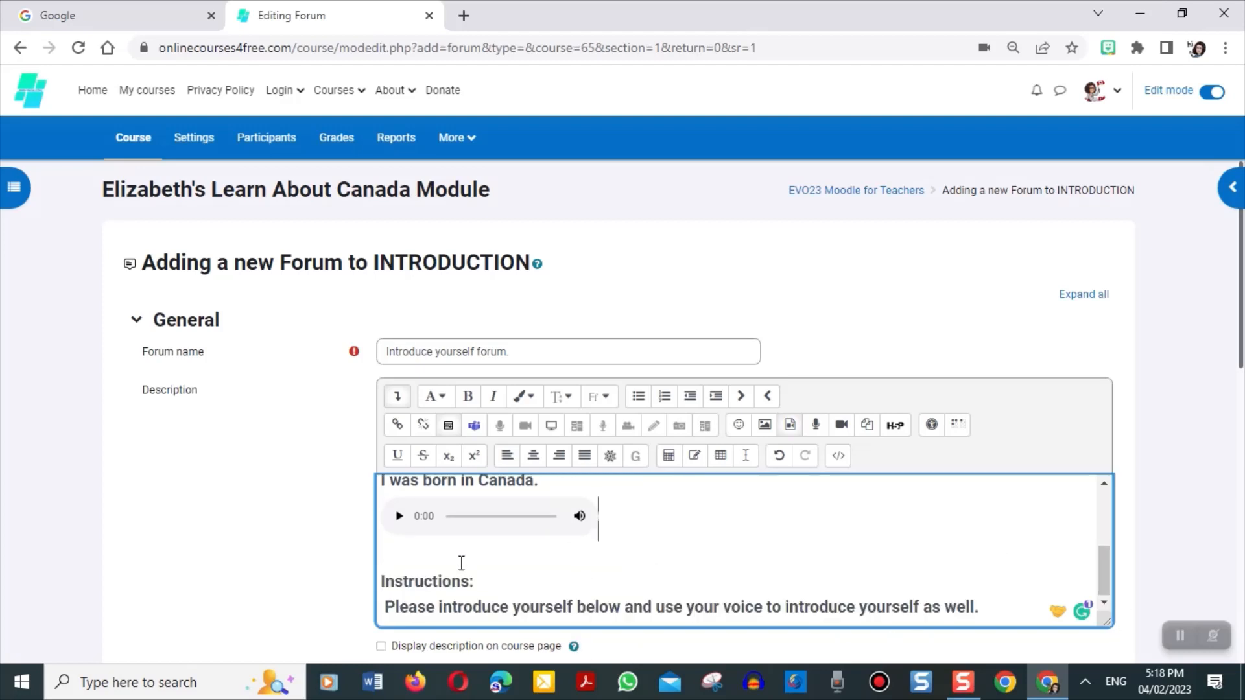
left_click_drag(477, 583, 380, 581)
left_click(488, 584)
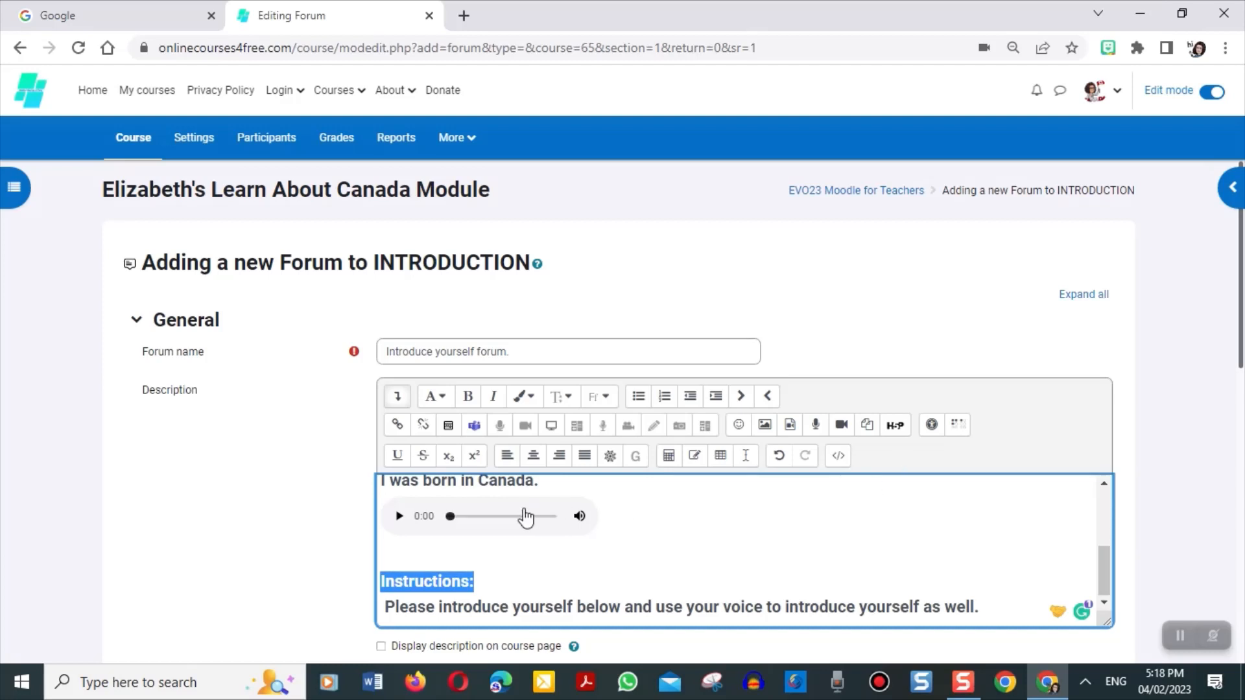
left_click(527, 398)
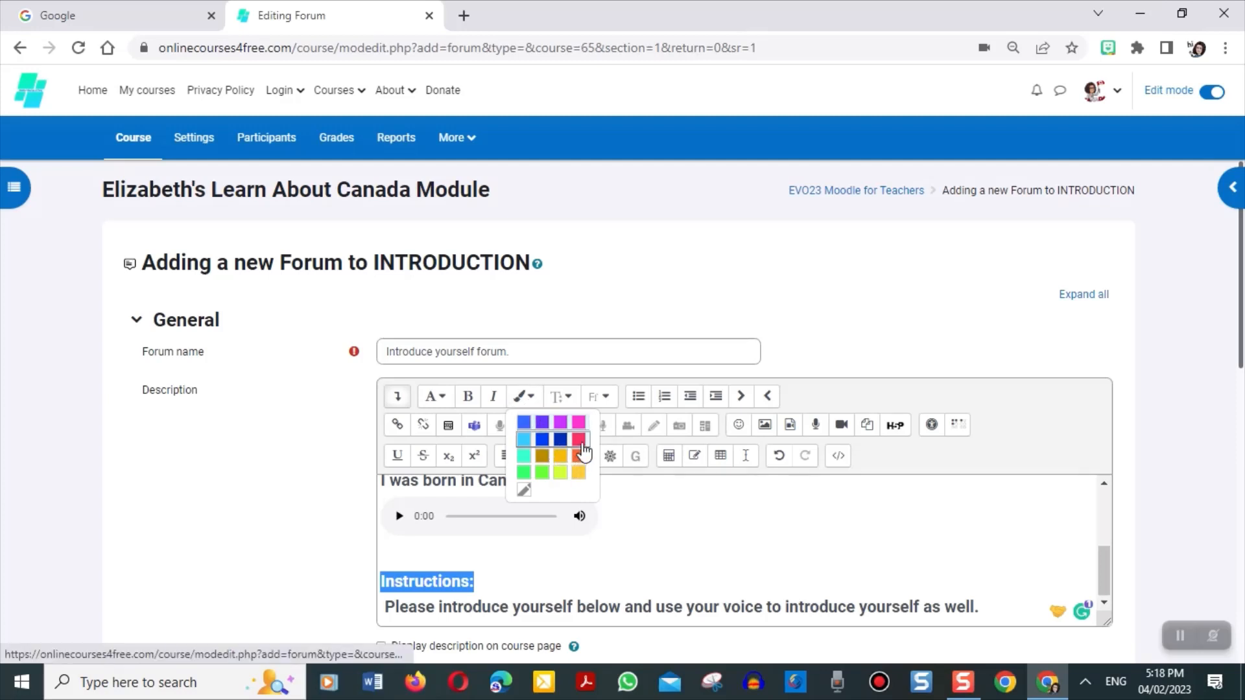
left_click(580, 441)
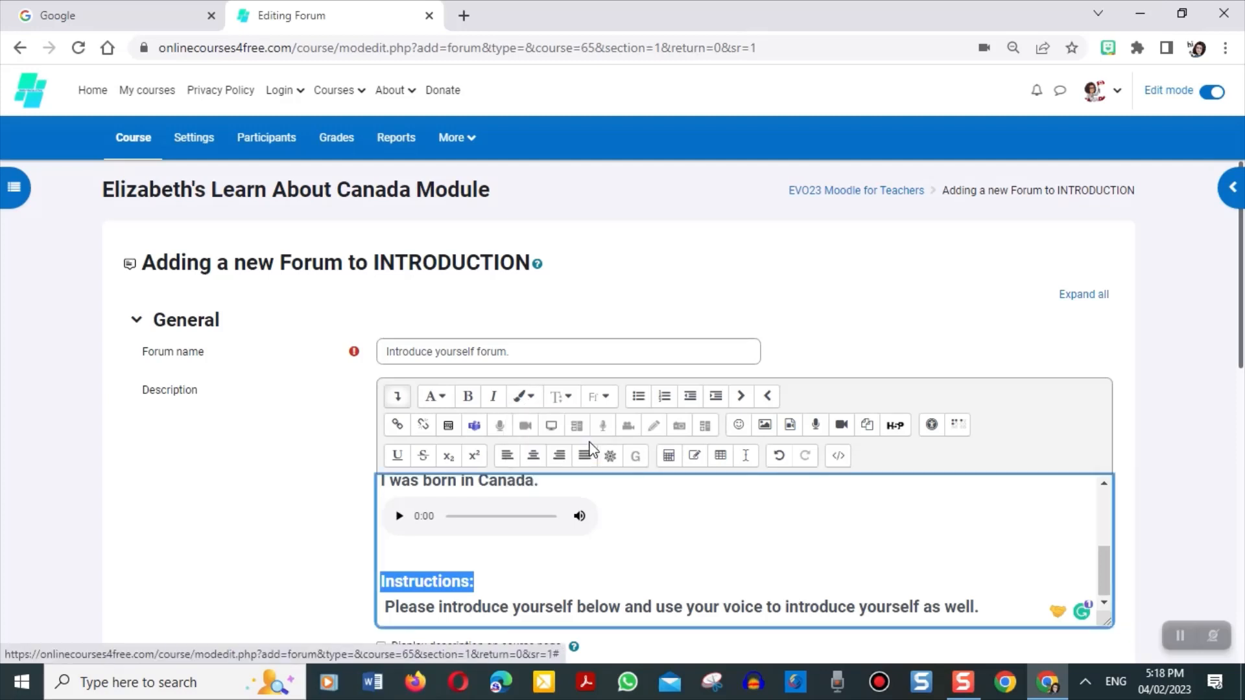
left_click(557, 553)
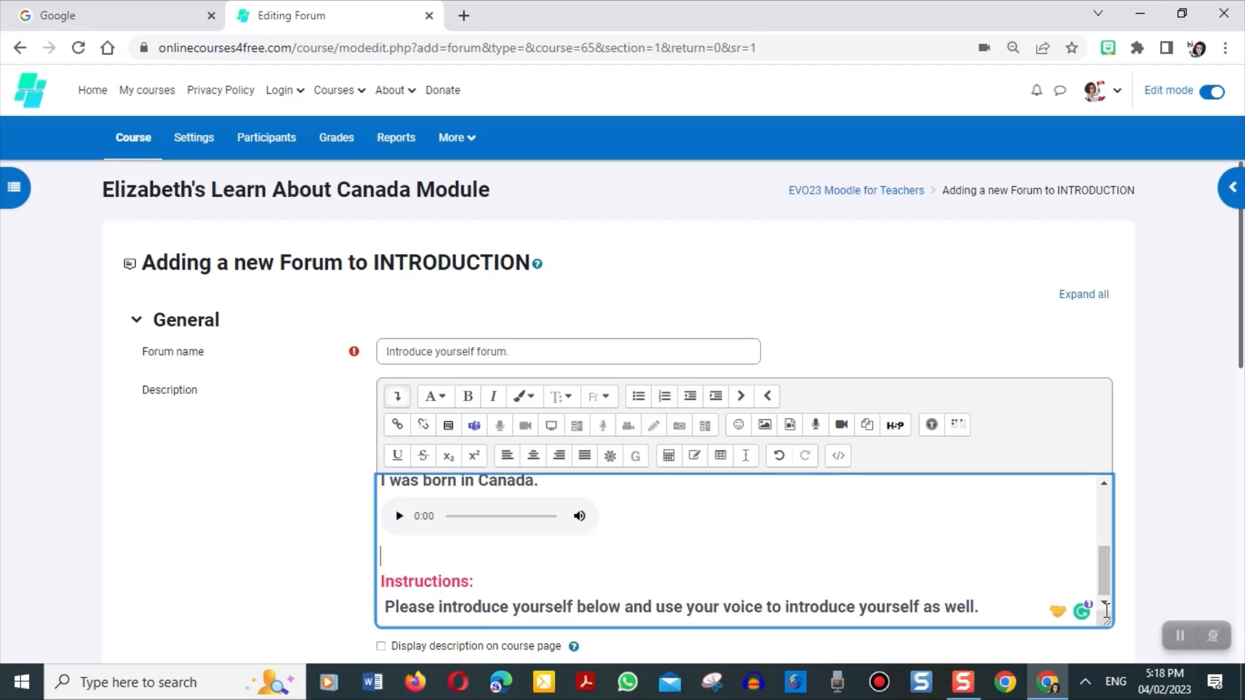
- Add the sentence "Click Reply and Advanced below." directly after "use your voice to introduce yourself as well."
left_click(1003, 613)
key("Return")
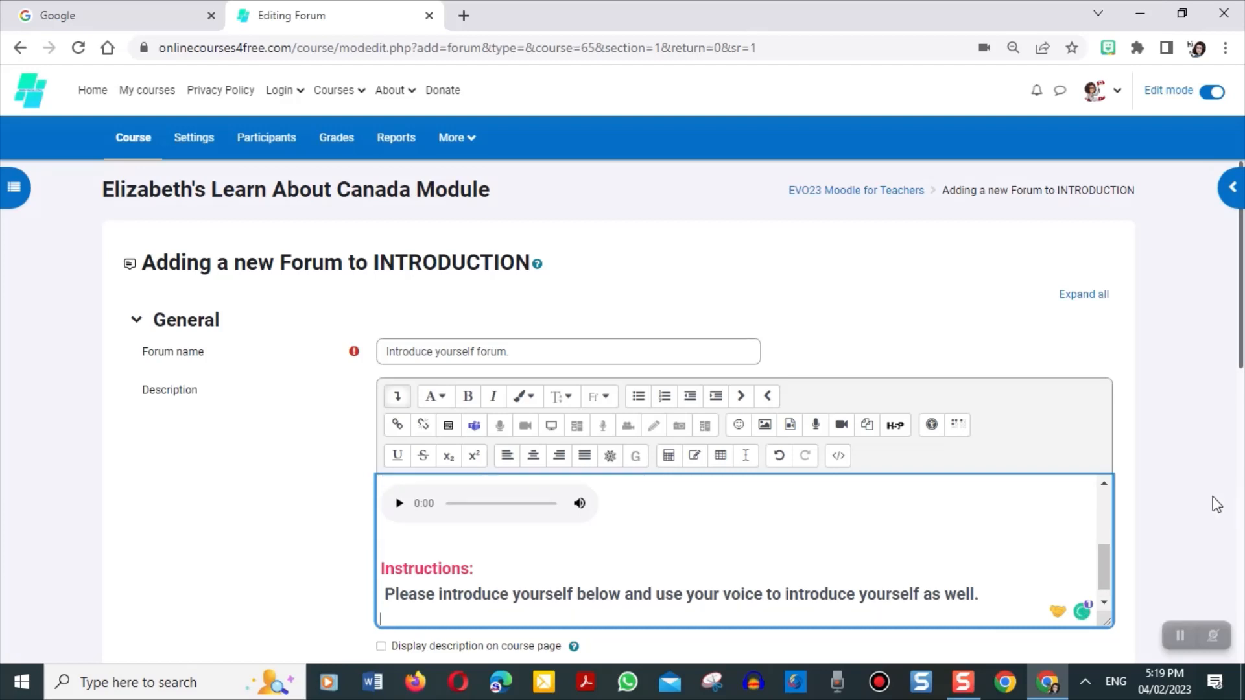
left_click_drag(1104, 548, 1109, 602)
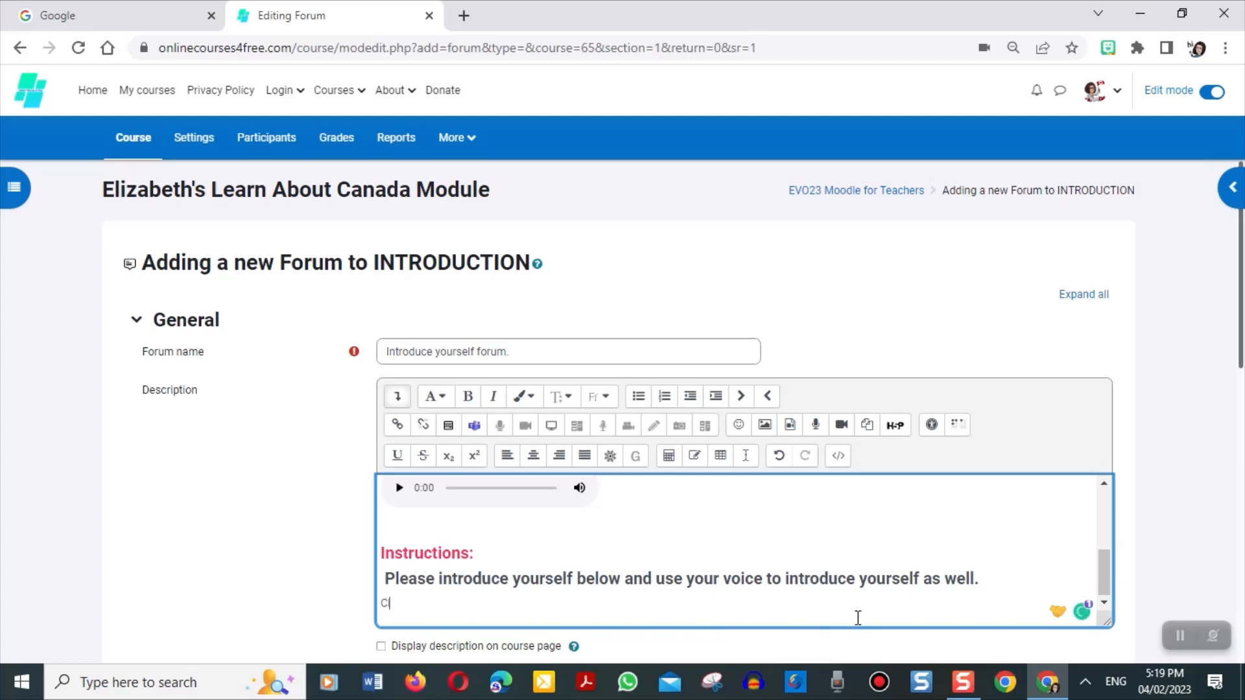
key("BackSpace")
key("BackSpace")
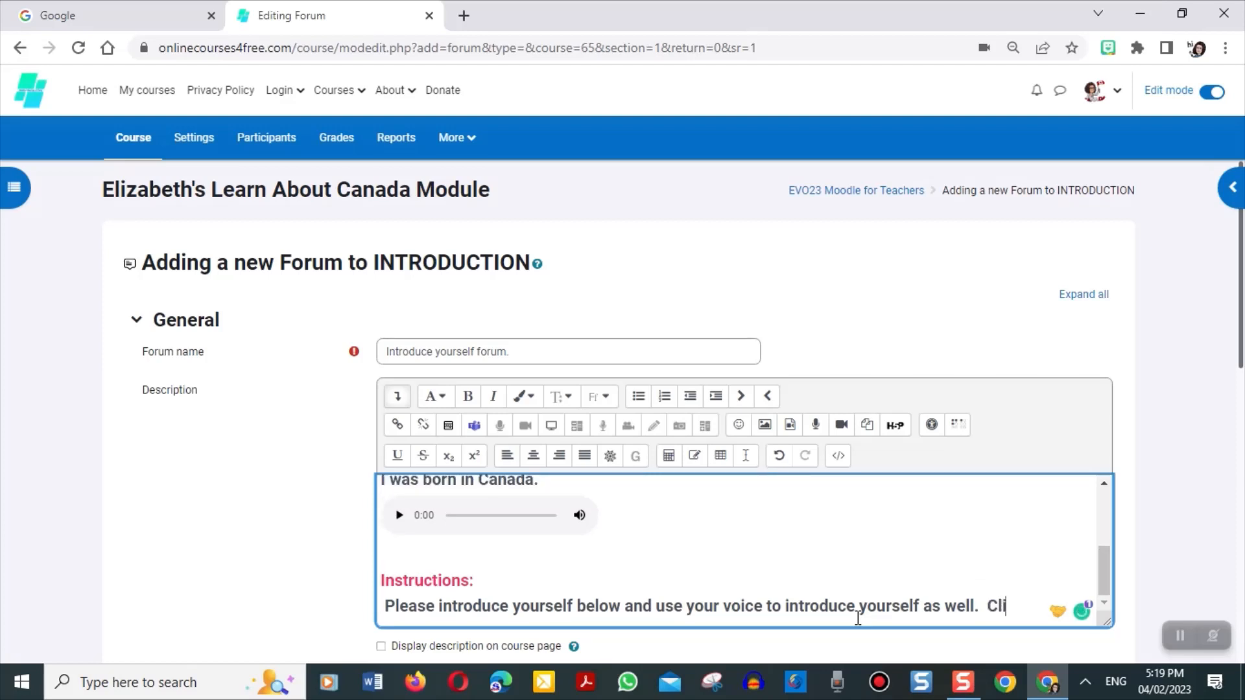
type("Click Reply and Advanced")
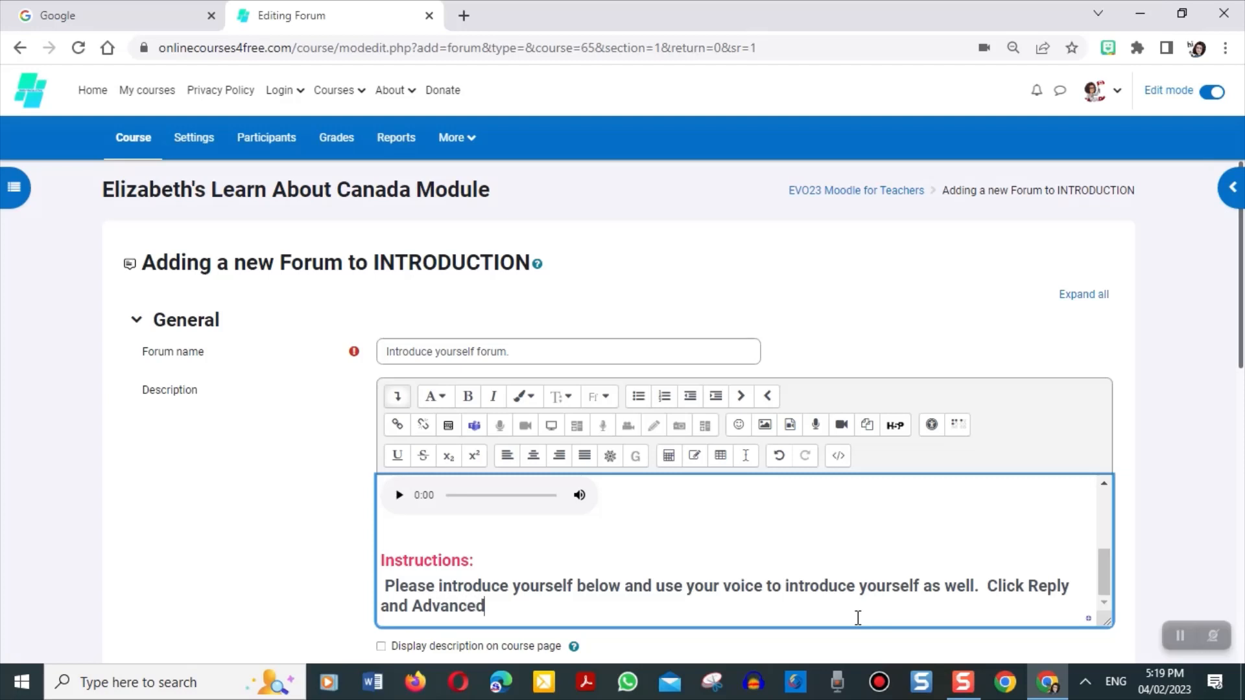
type(" below.")
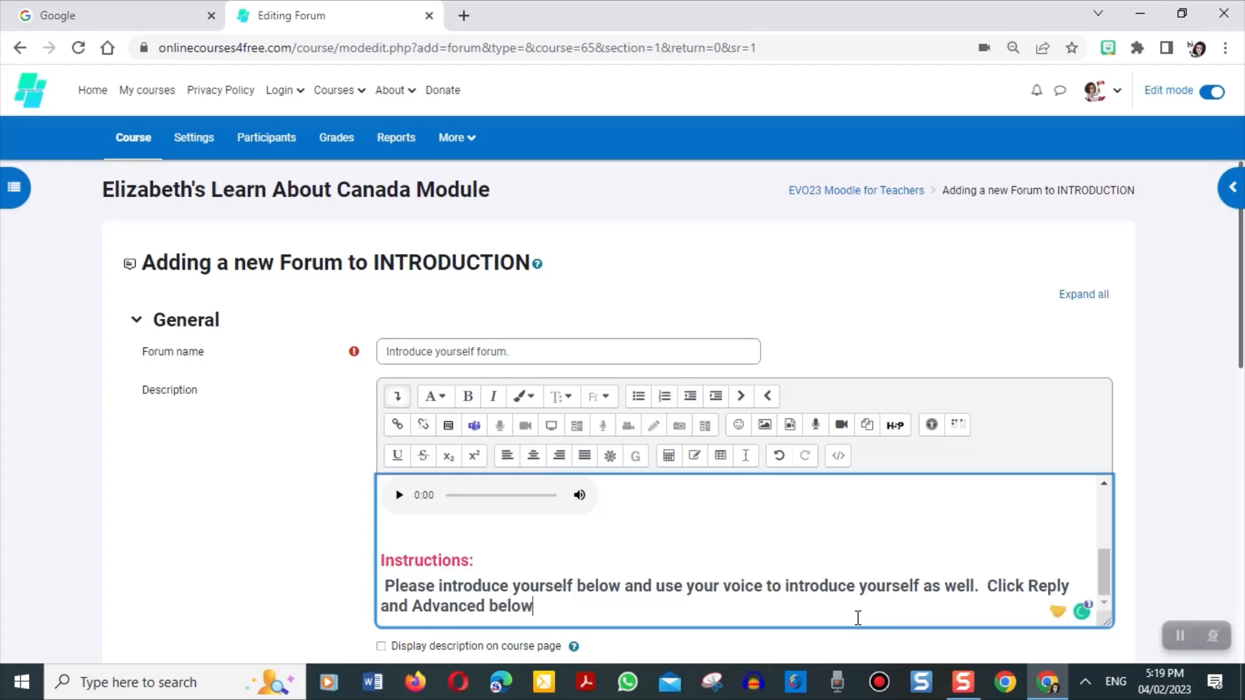
- Put "Click Reply and Advanced below." on its own right-aligned line, with an empty line above it
left_click(988, 590)
key("Return")
key("Return")
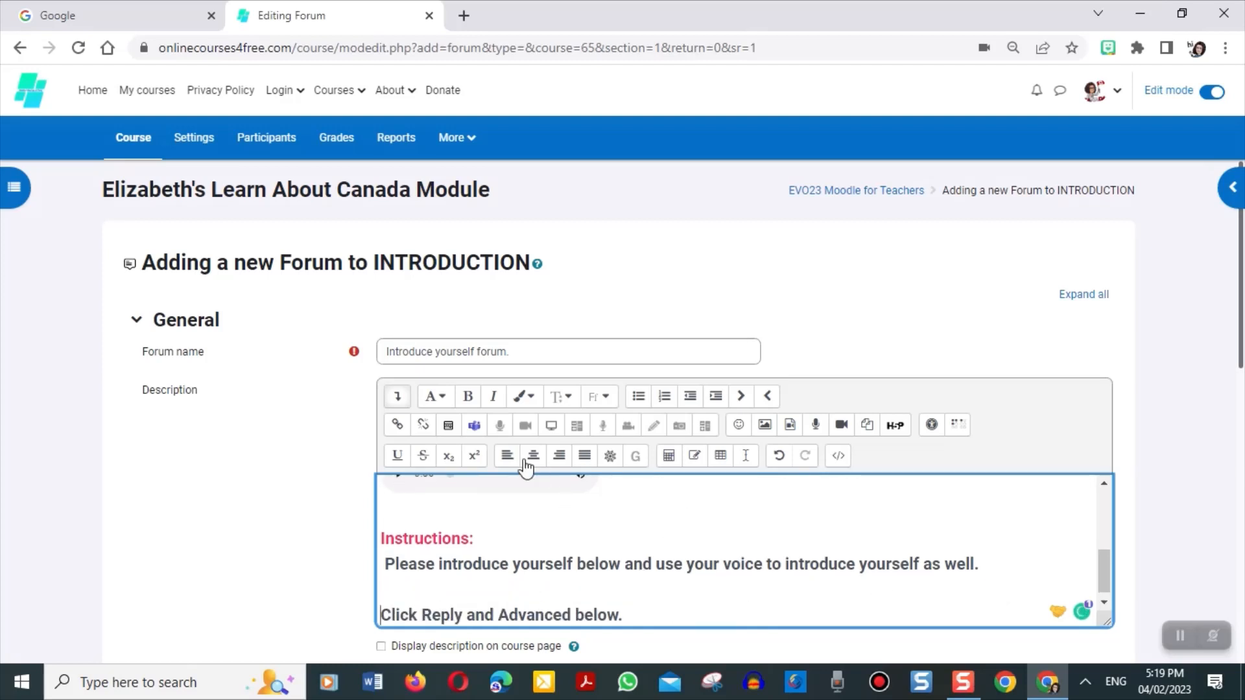
left_click(560, 457)
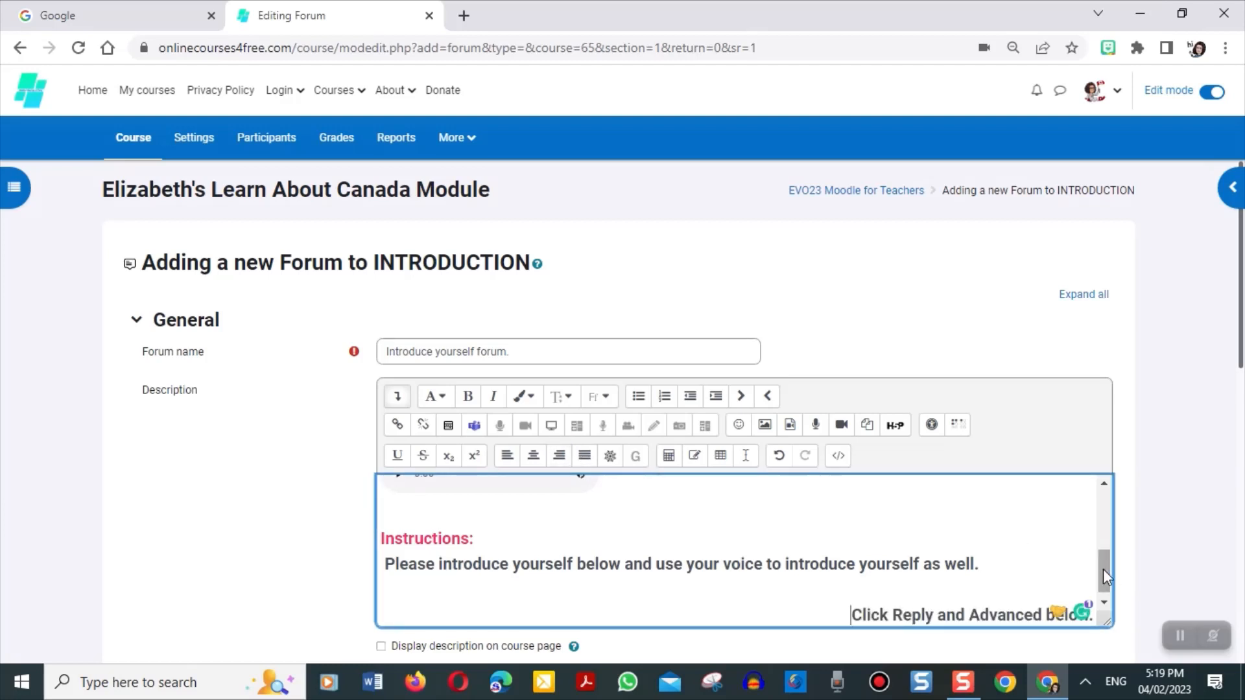
- Upload finger pointing down.gif from Downloads as an image for a new line below "Click Reply and Advanced below"
scroll(1102, 569, "down", 1)
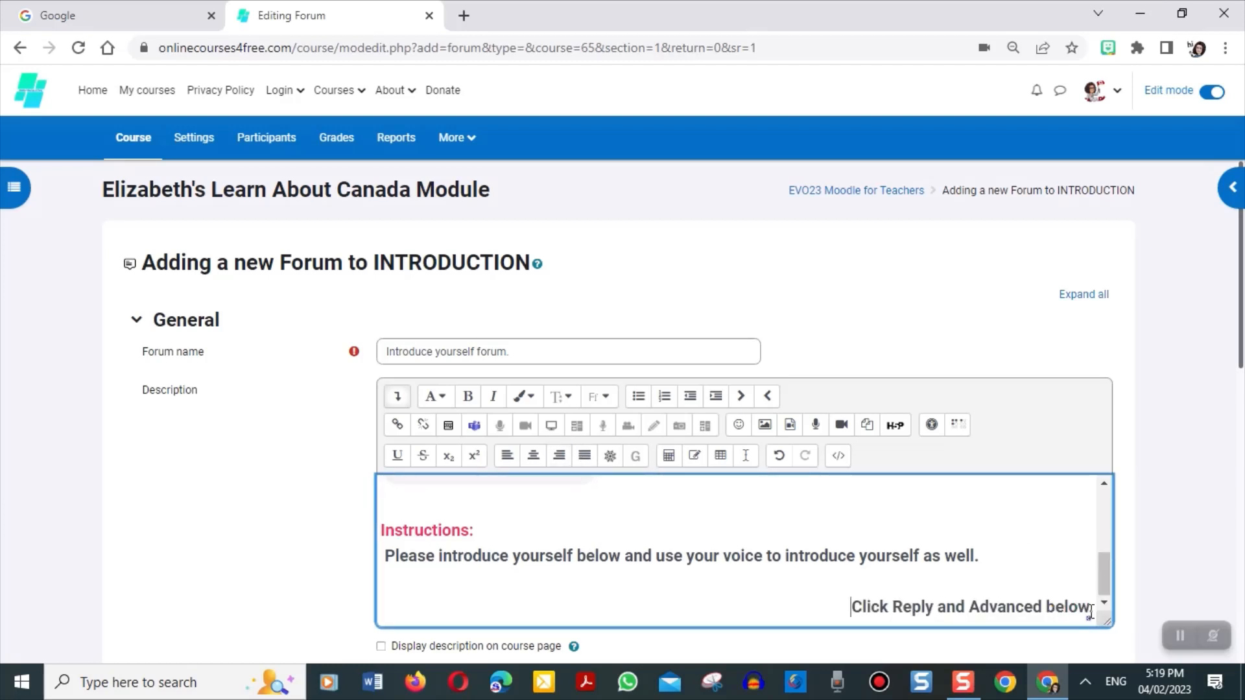
scroll(1089, 612, "down", 1)
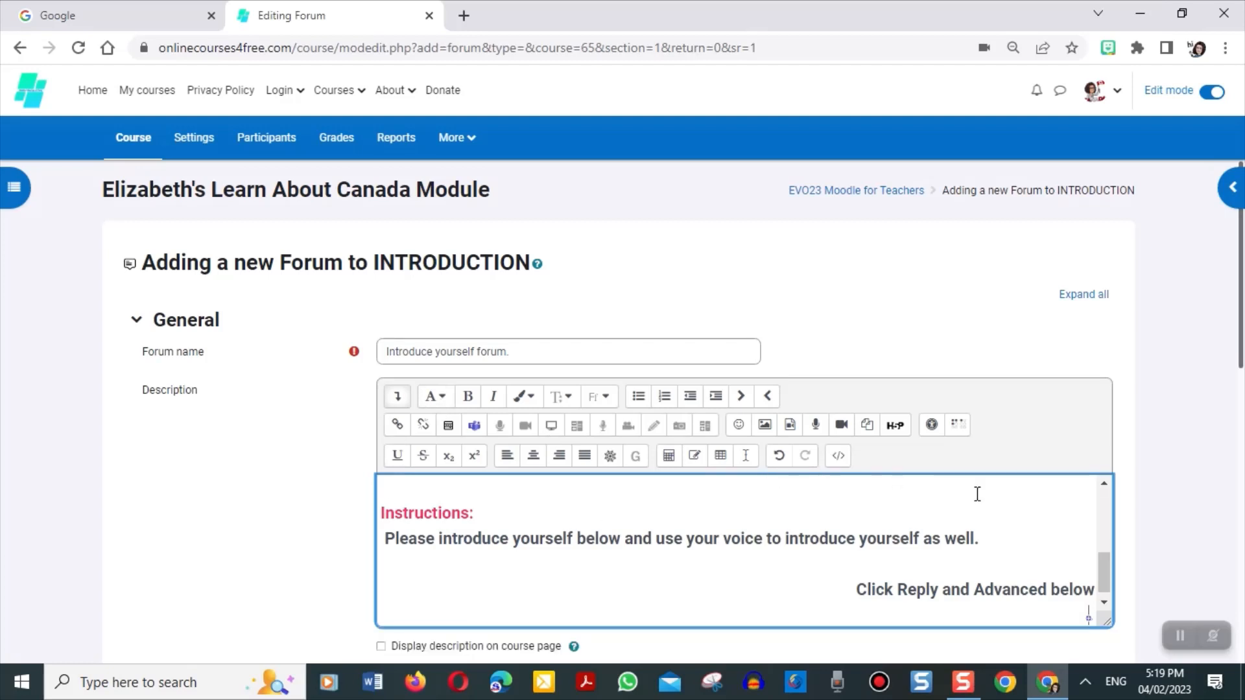
left_click(764, 425)
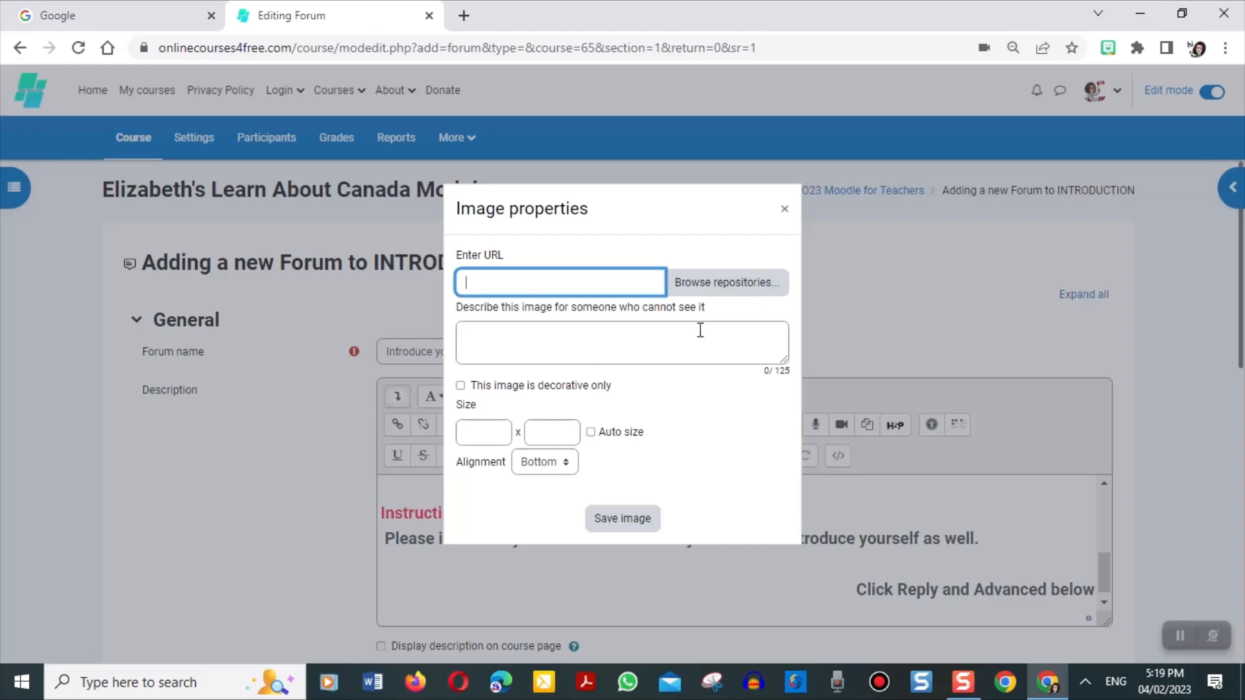
left_click(725, 289)
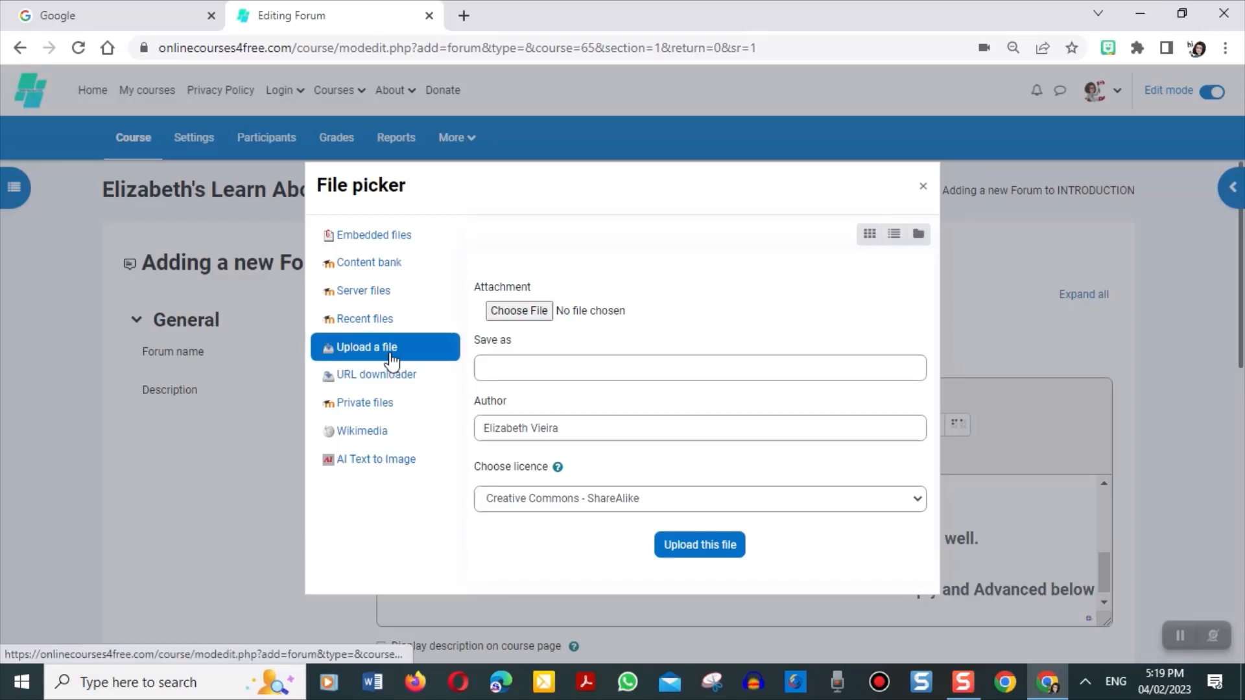
left_click(538, 311)
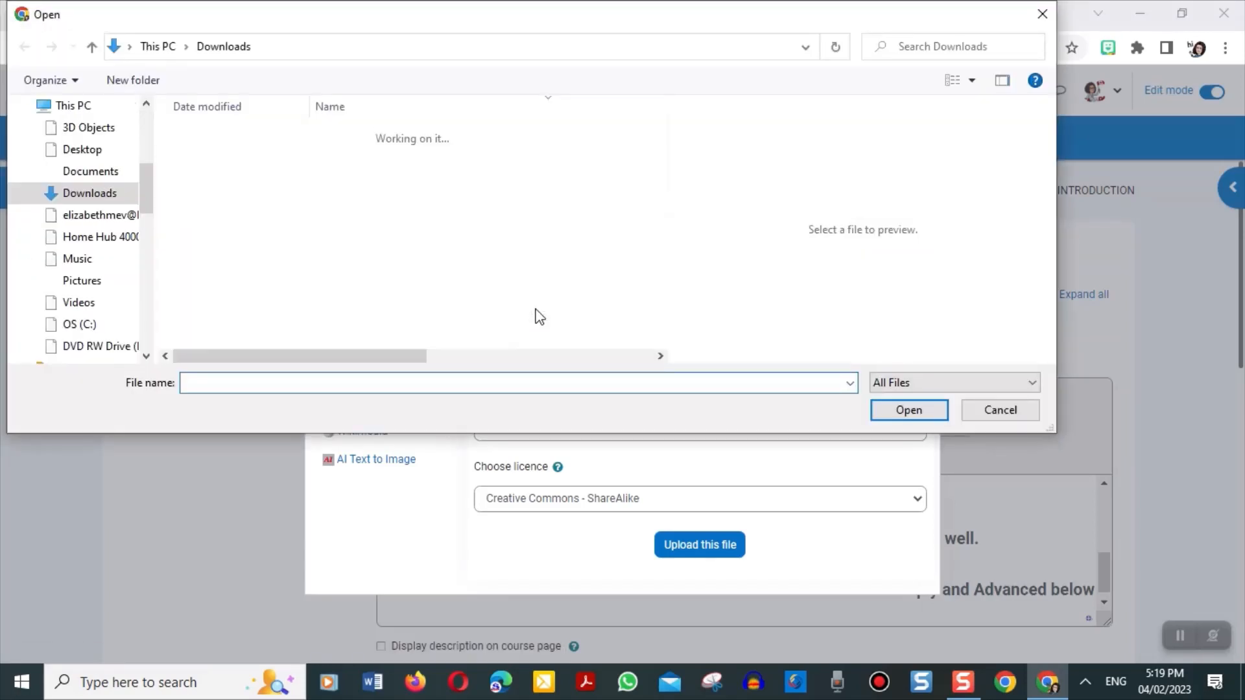
type("fin")
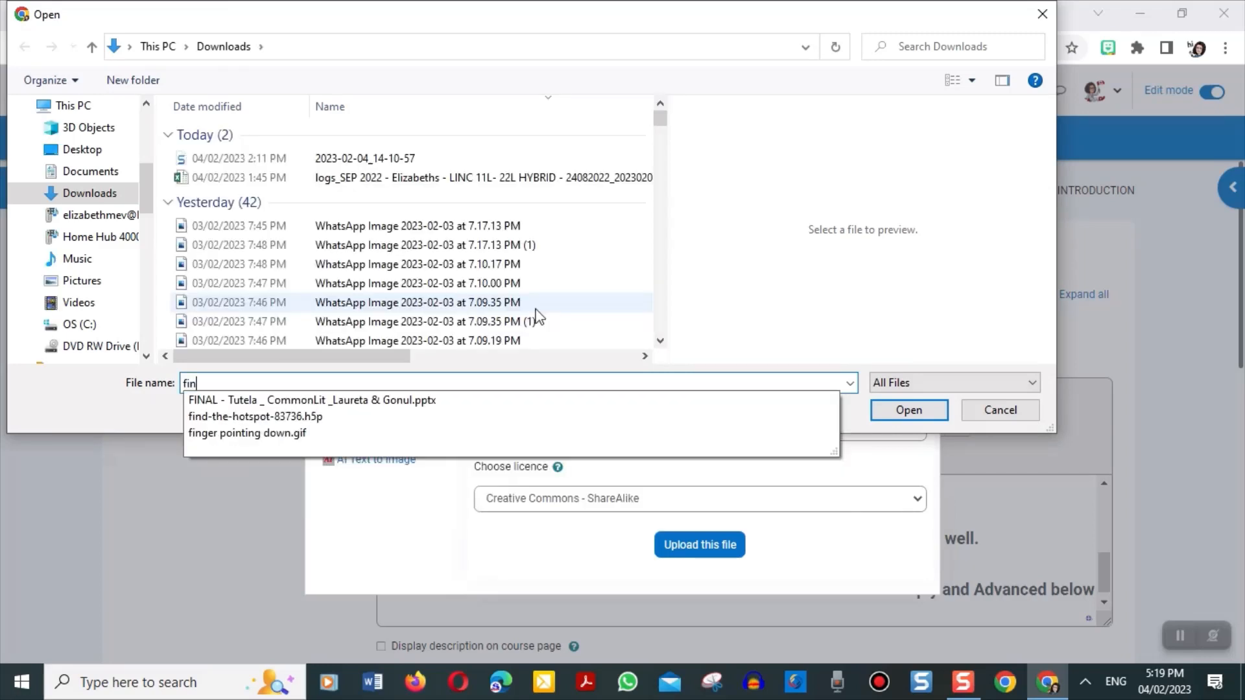
left_click(300, 433)
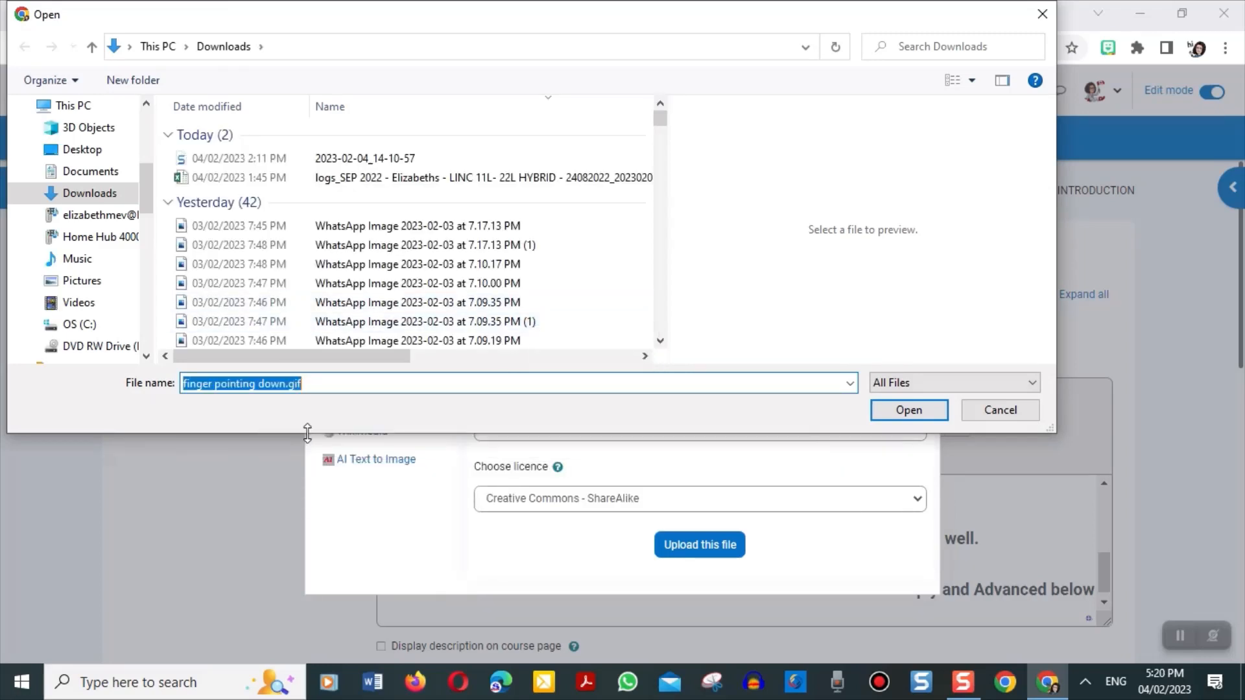
left_click(923, 410)
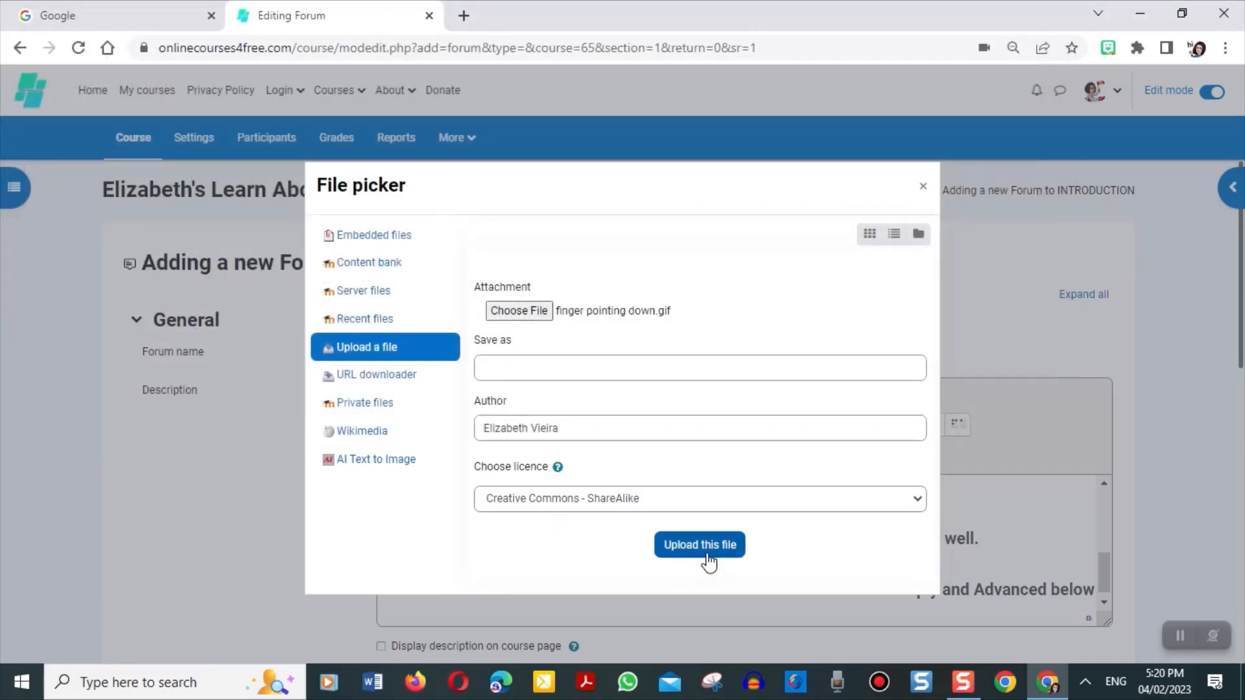
left_click(708, 555)
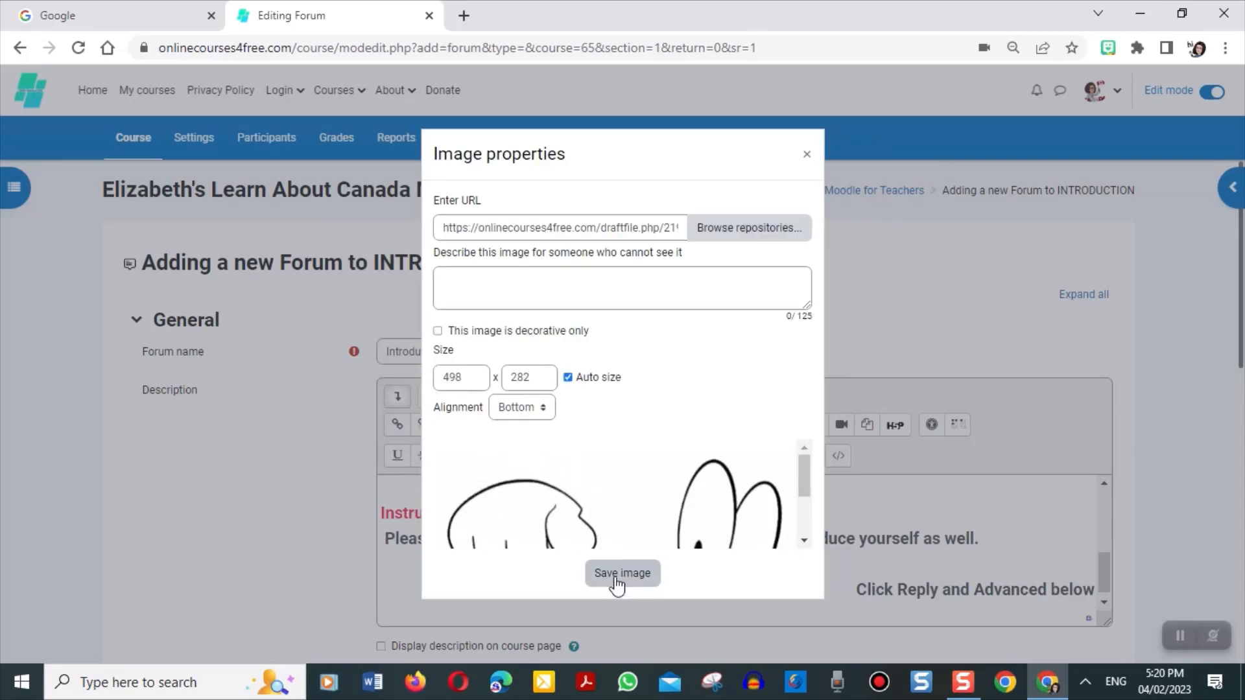
- Set the uploaded image's width to 200 with automatic height
double_click(467, 377)
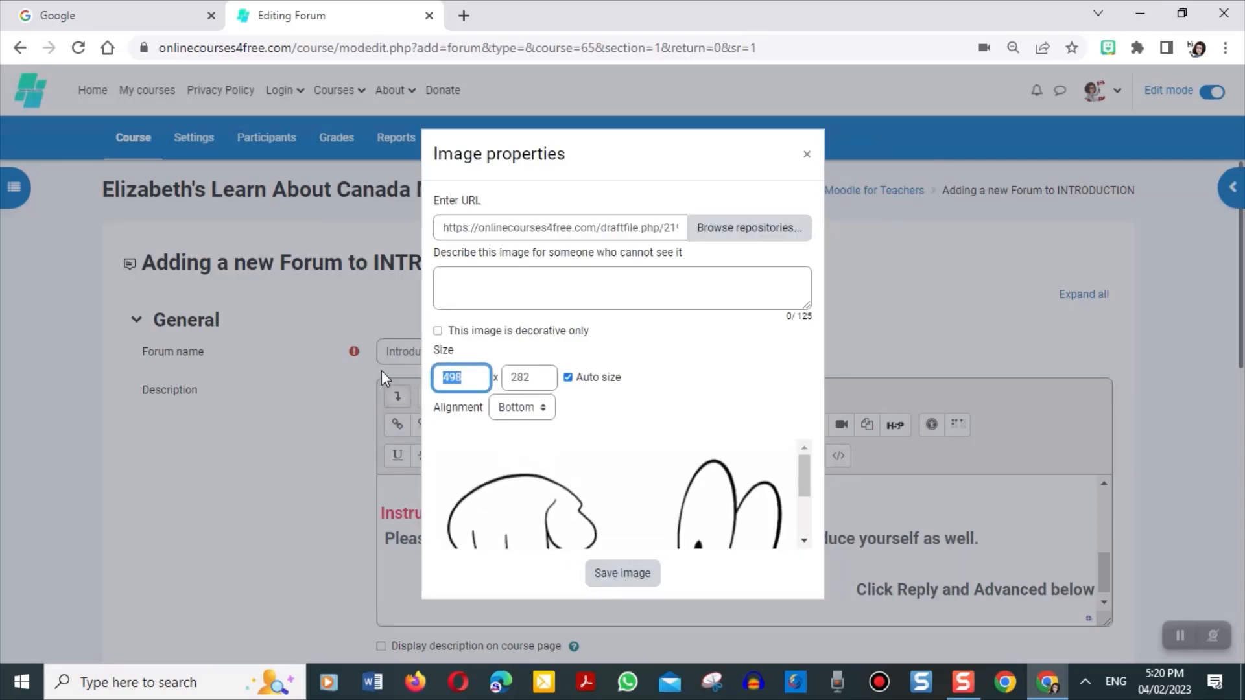
type("200")
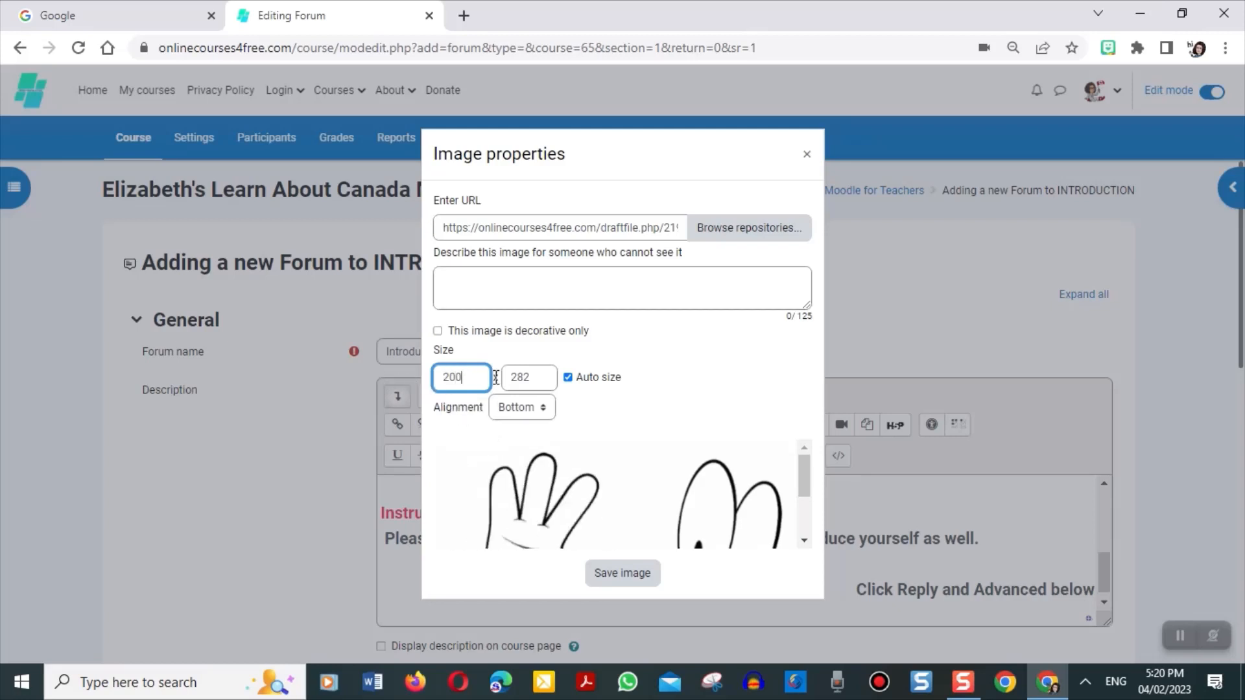
left_click(525, 378)
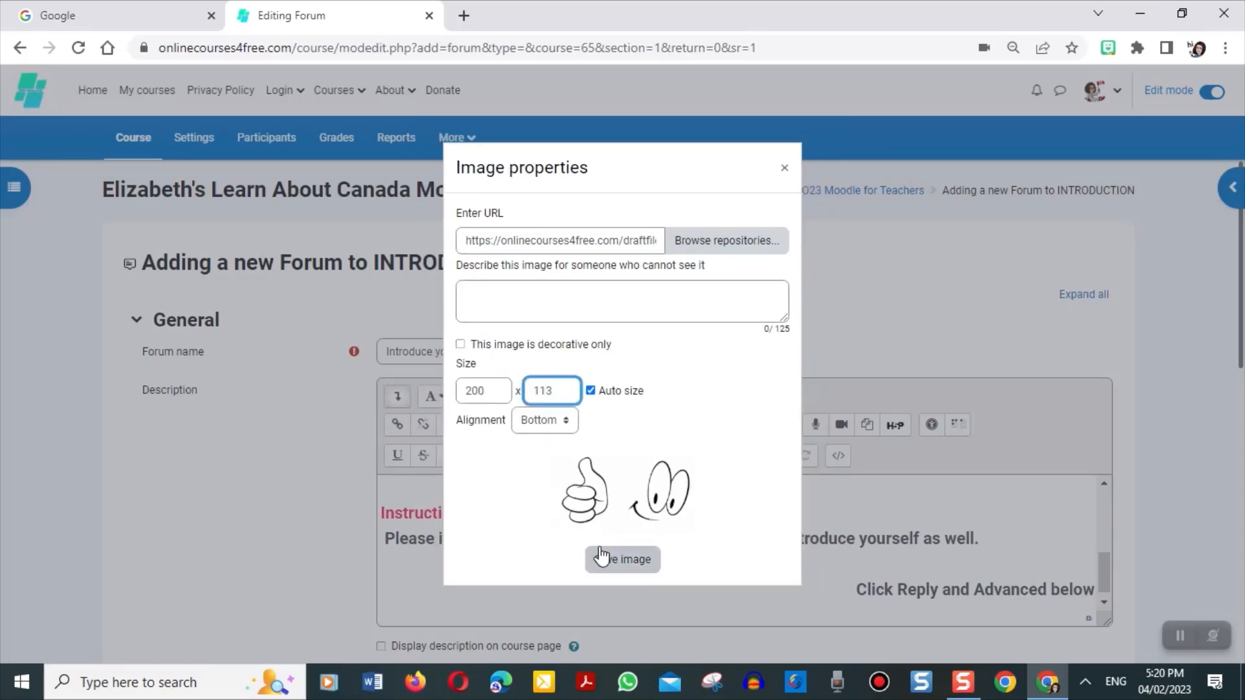
- Set the image's width to 100 with automatic height, mark it as decorative only and save it into the description
double_click(490, 391)
type("100")
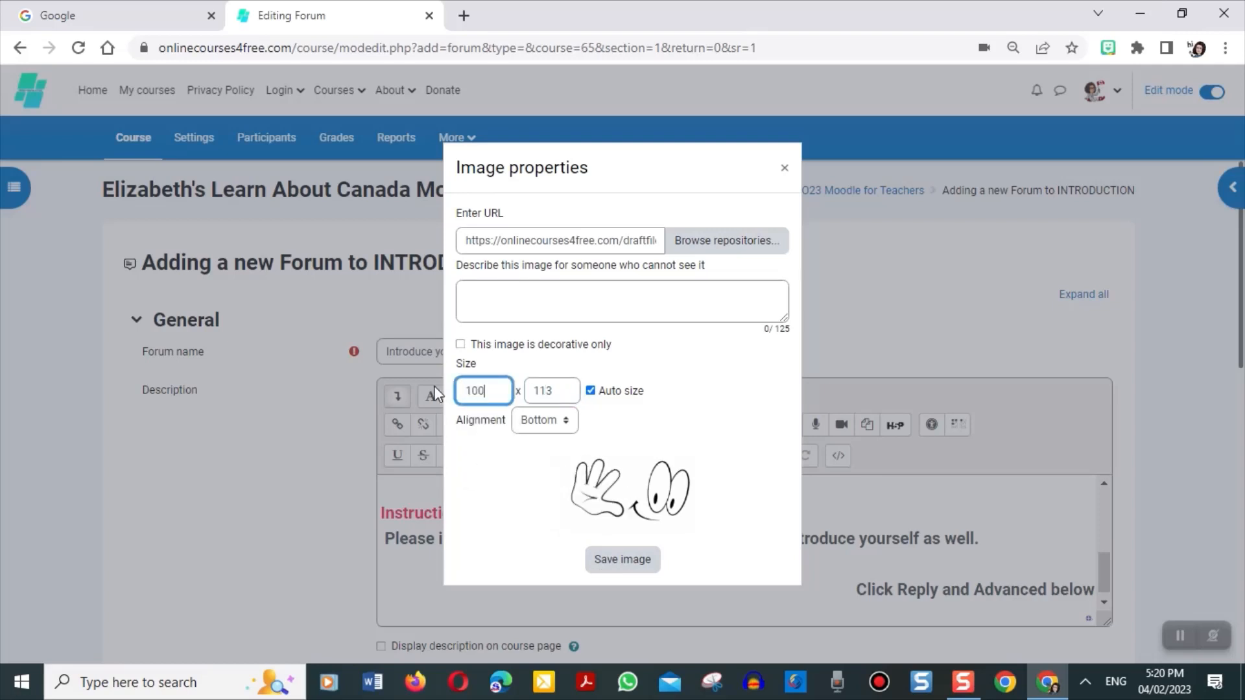
left_click(548, 392)
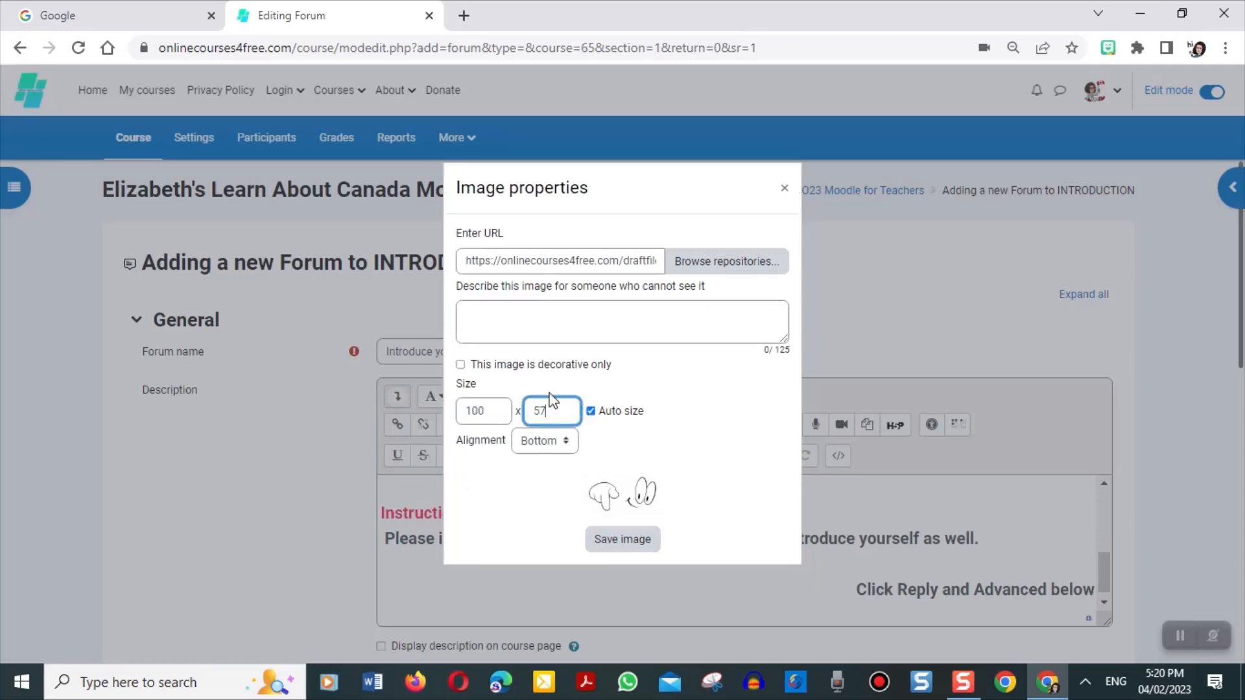
left_click(461, 365)
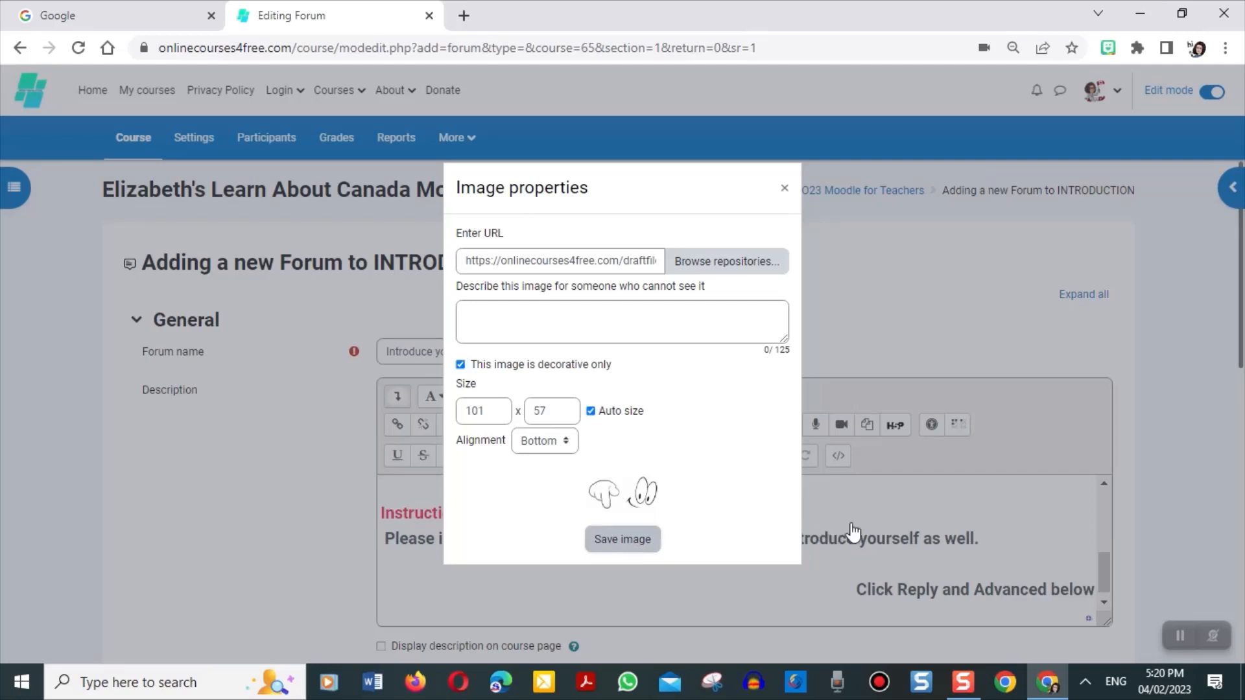
left_click(630, 544)
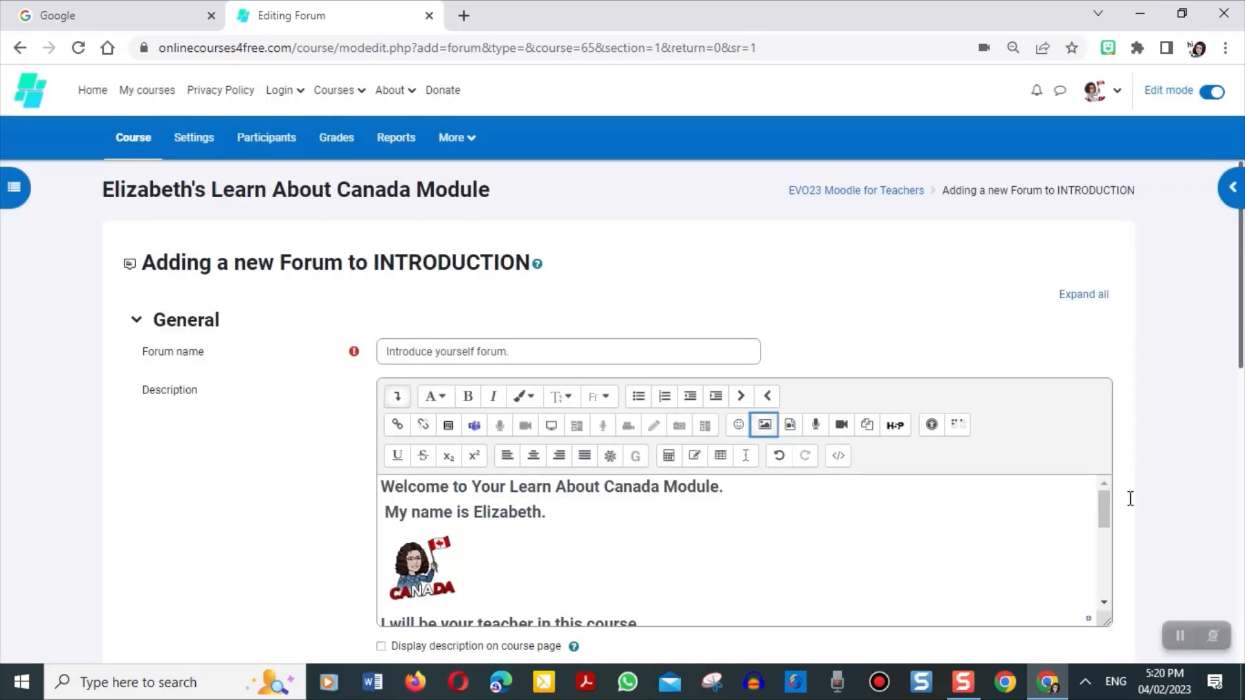
- Set the forum type to "A single simple discussion"
left_click_drag(1104, 509, 1115, 627)
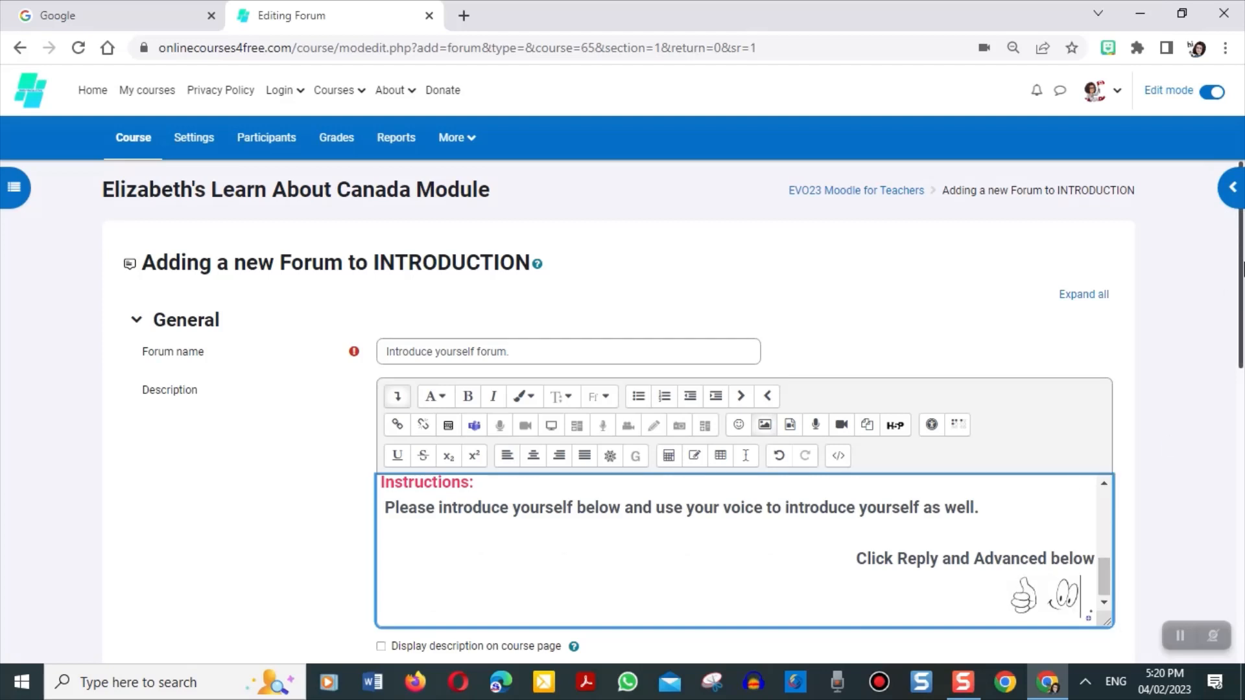
left_click_drag(1243, 295, 1243, 405)
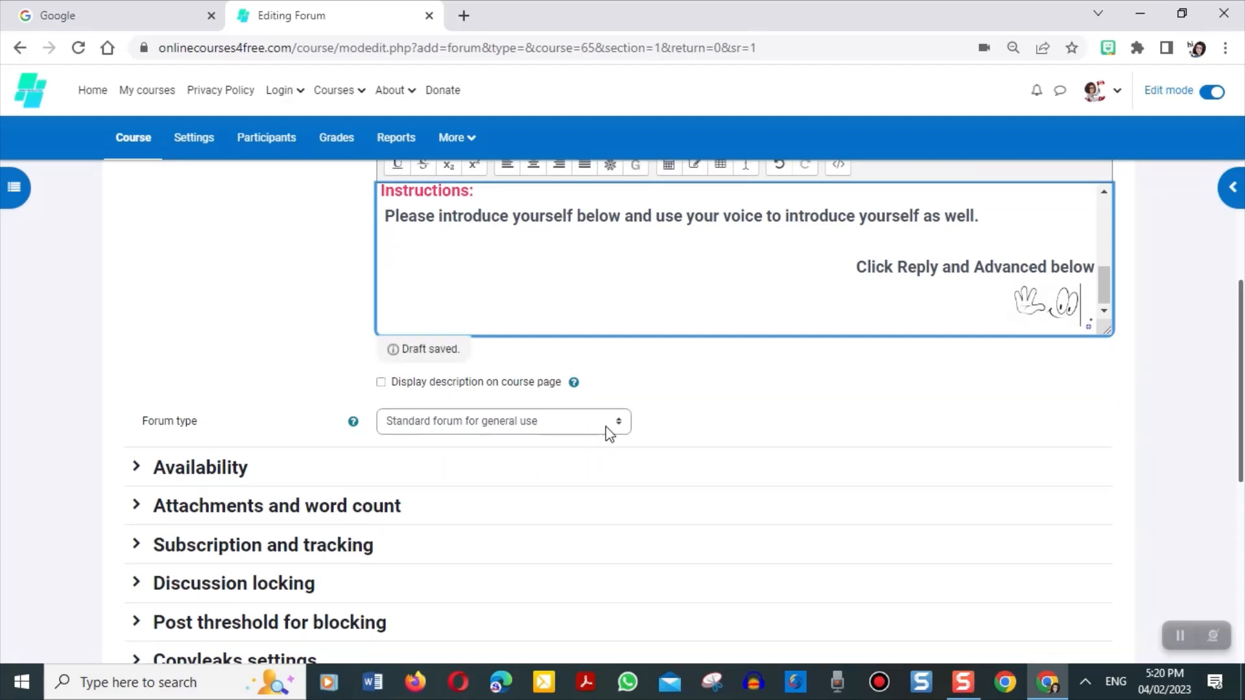
left_click(609, 428)
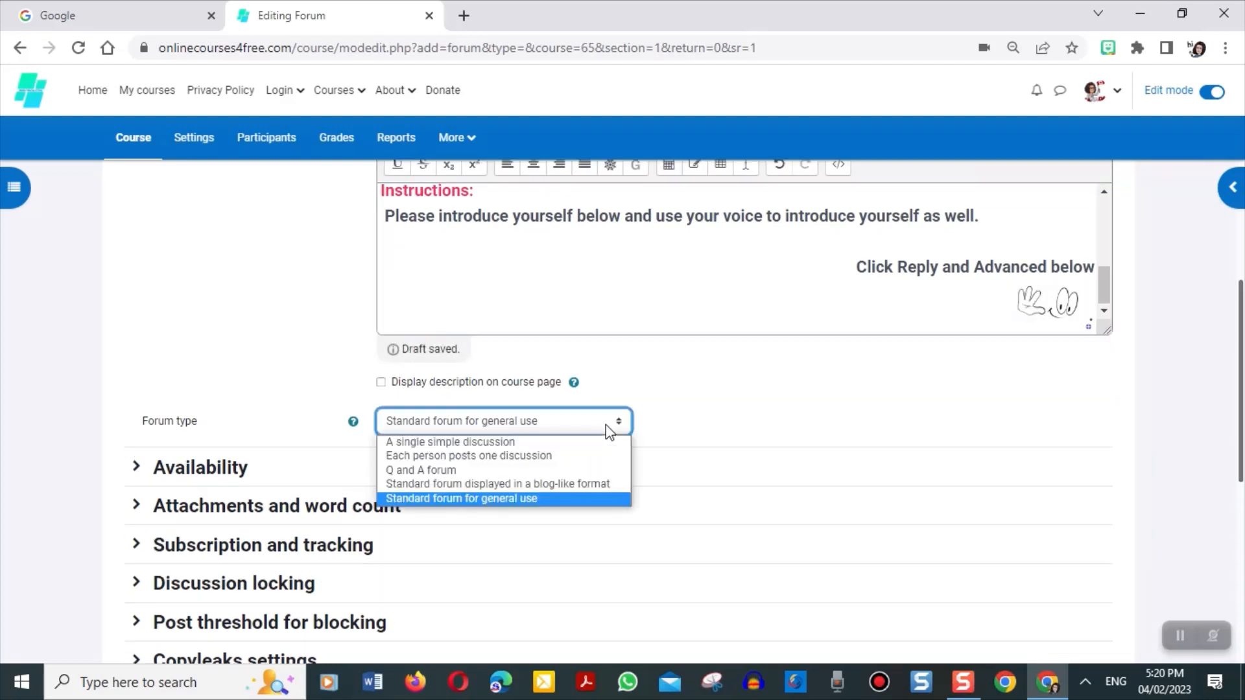
left_click(561, 445)
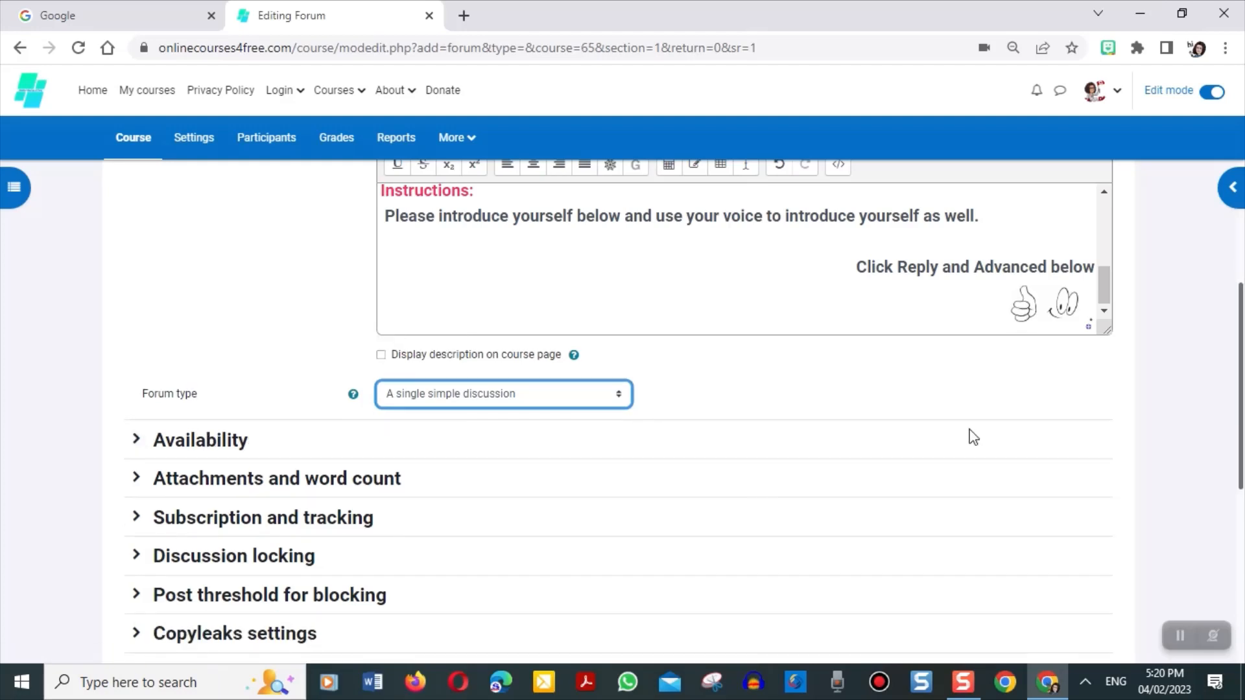
- Expand the Availability and the Attachments and word count settings to examine their options
left_click_drag(1243, 355, 1242, 425)
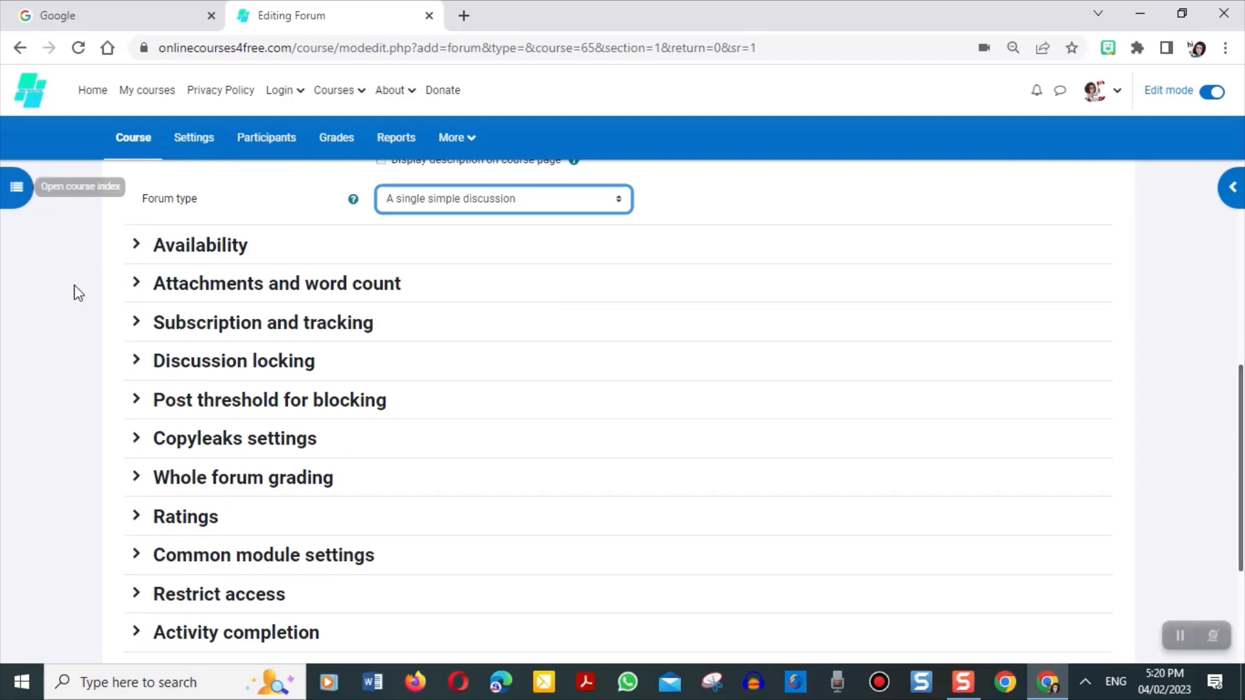
left_click(135, 246)
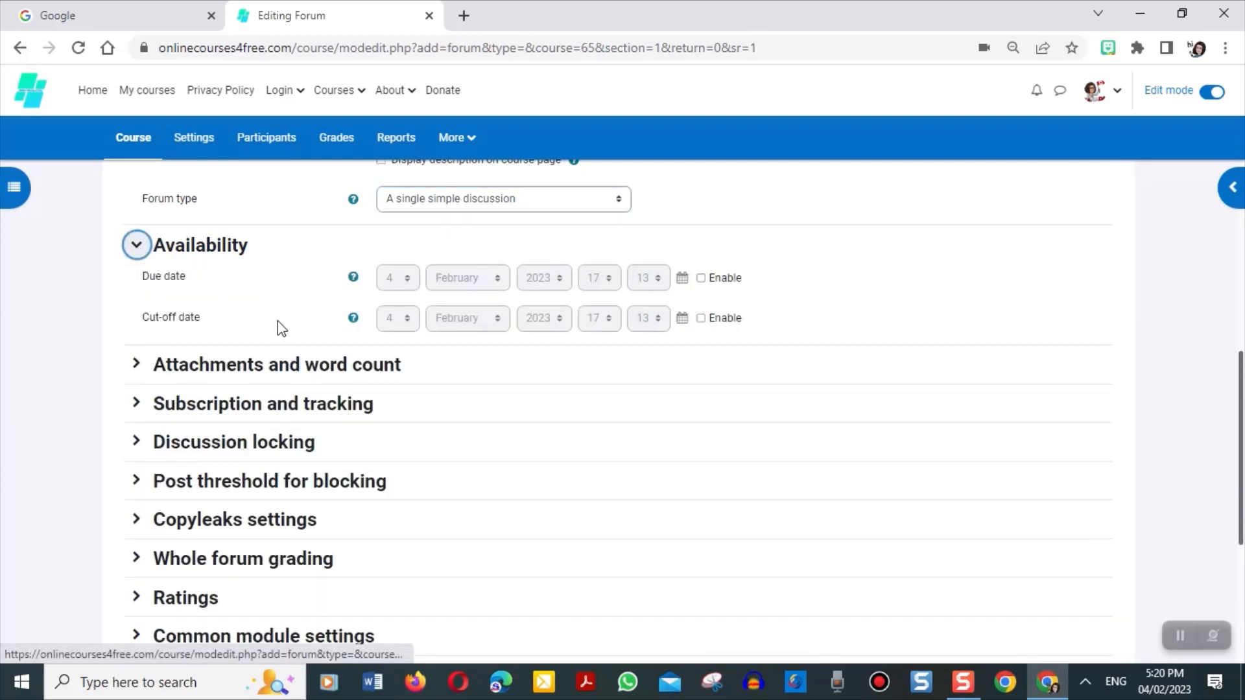
left_click(136, 367)
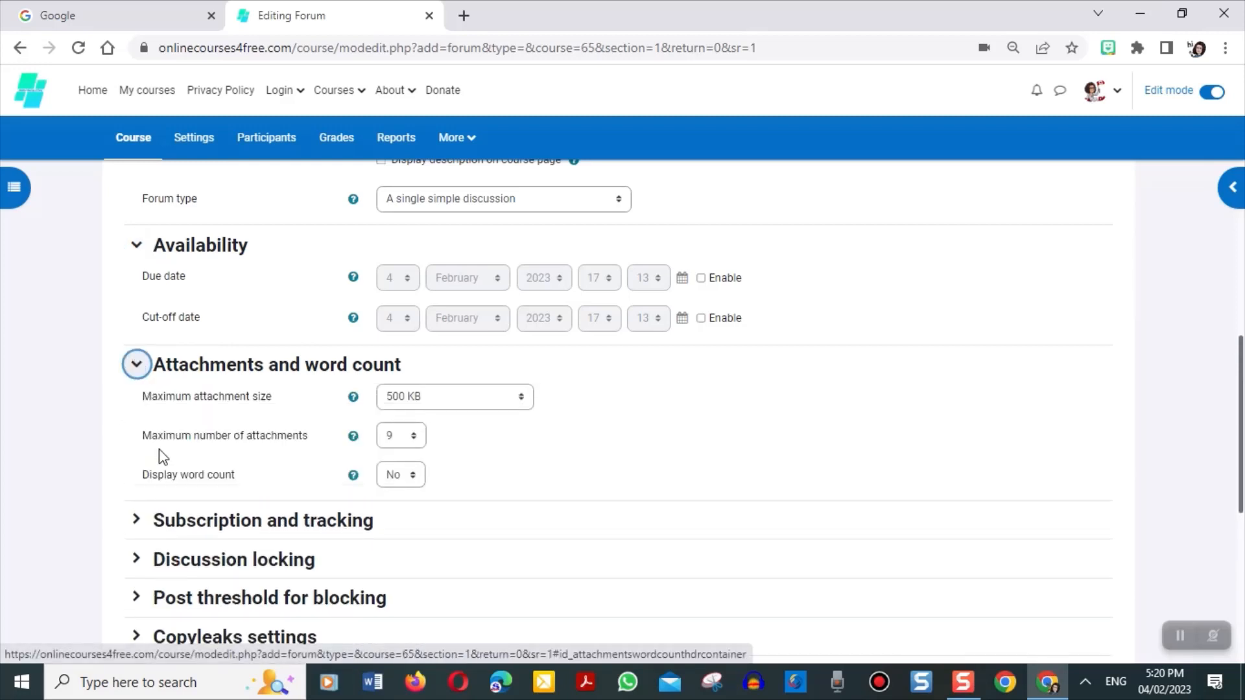
- Set the forum's subscription mode to "Forced subscription" in the Subscription and tracking settings
left_click(136, 520)
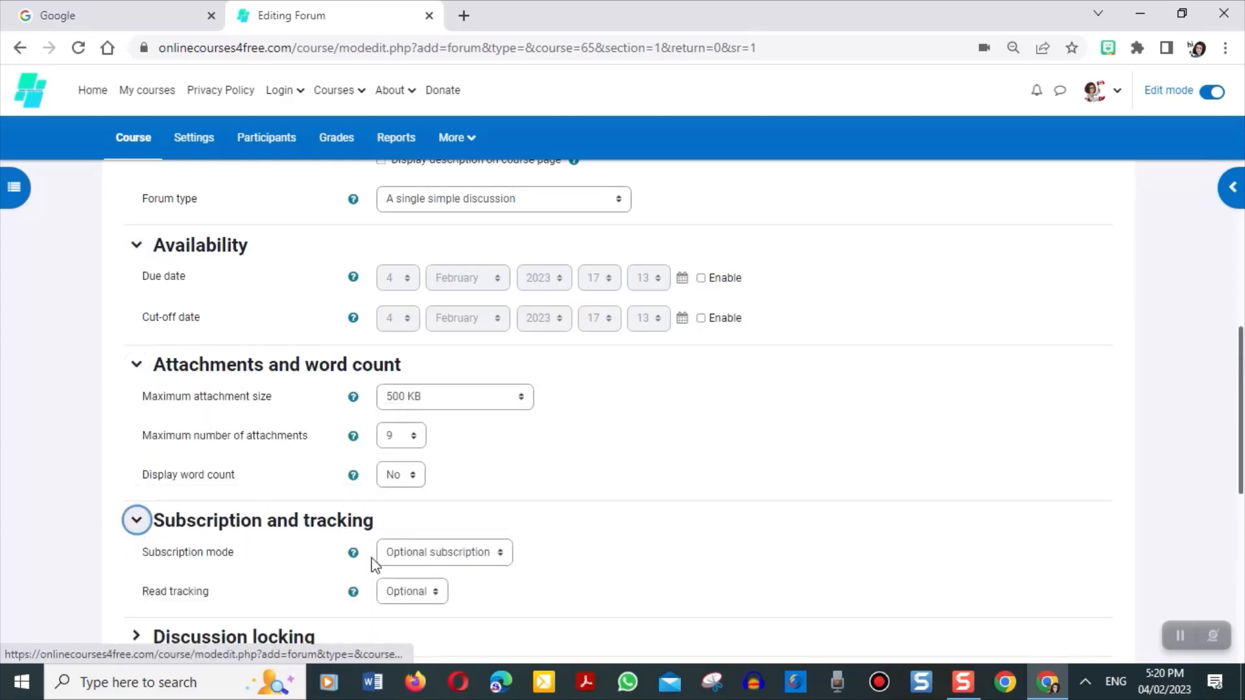
left_click(468, 551)
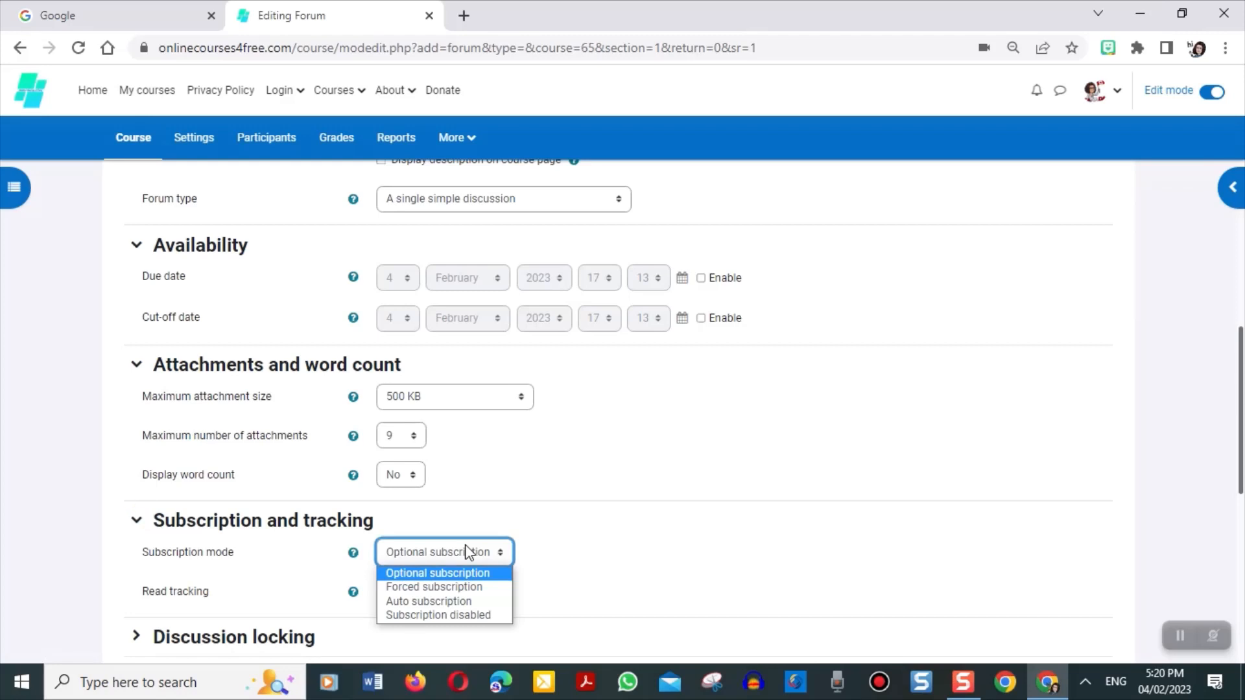
left_click(464, 589)
- Expand all settings sections of the new forum at once
left_click_drag(1241, 408, 1241, 518)
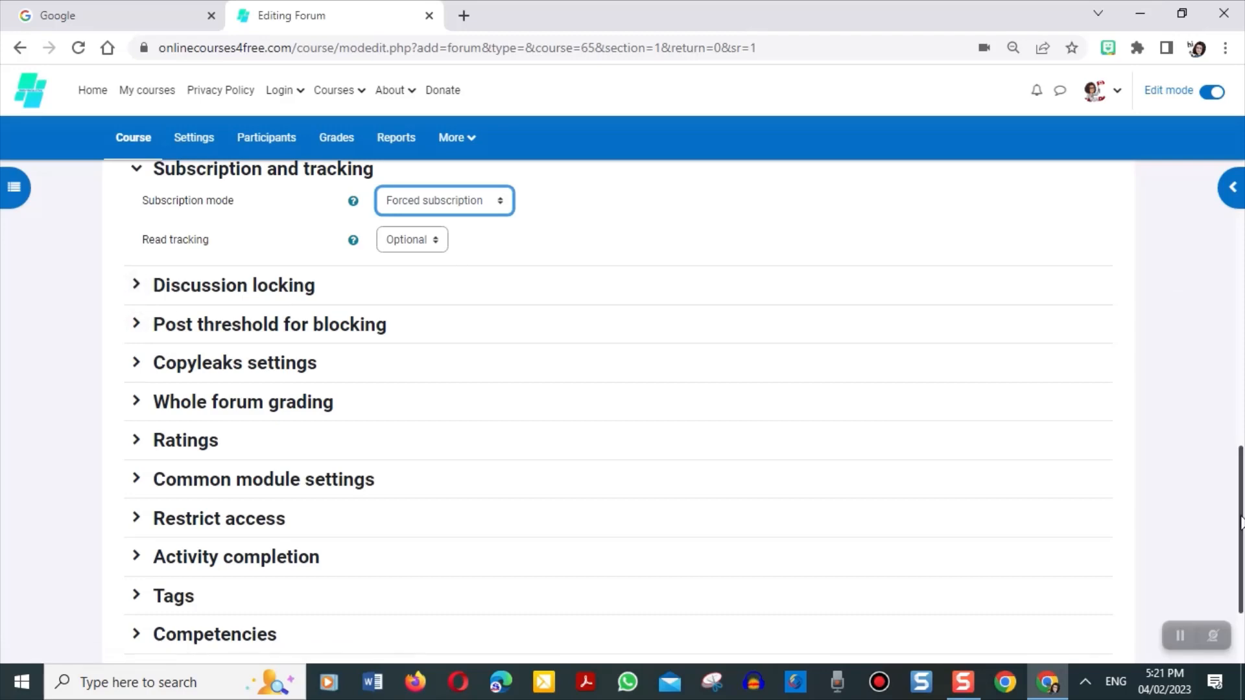
left_click_drag(1230, 444, 1233, 226)
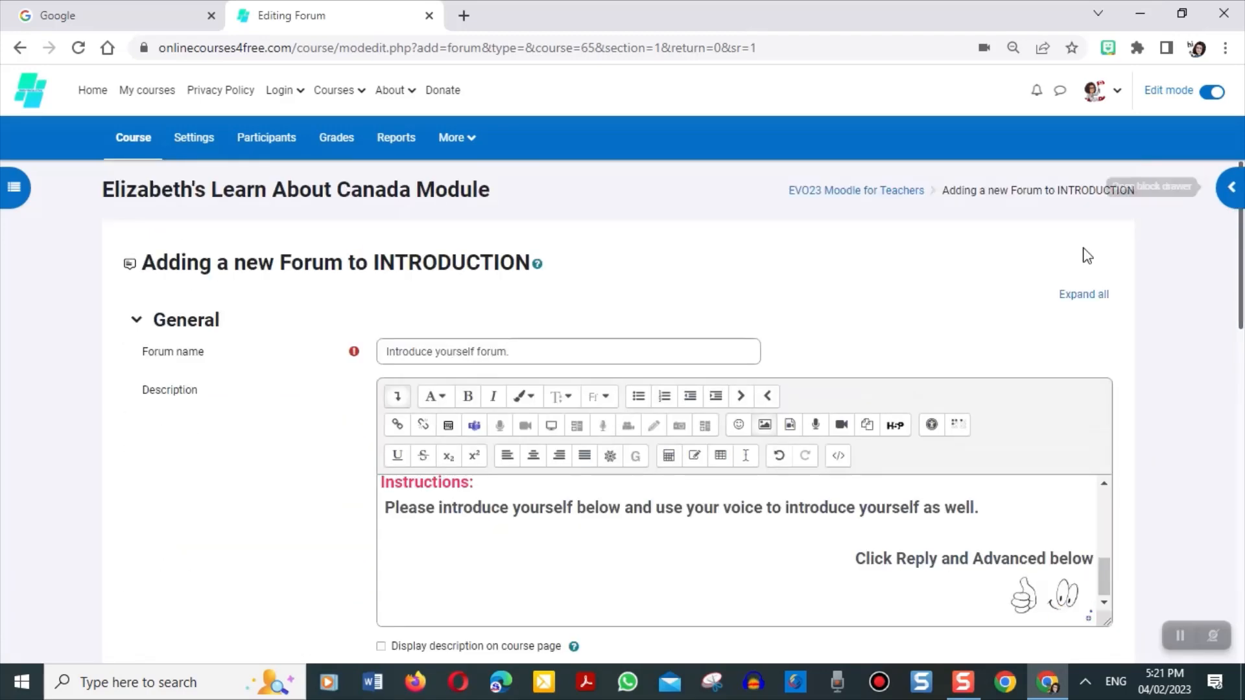
left_click(1091, 301)
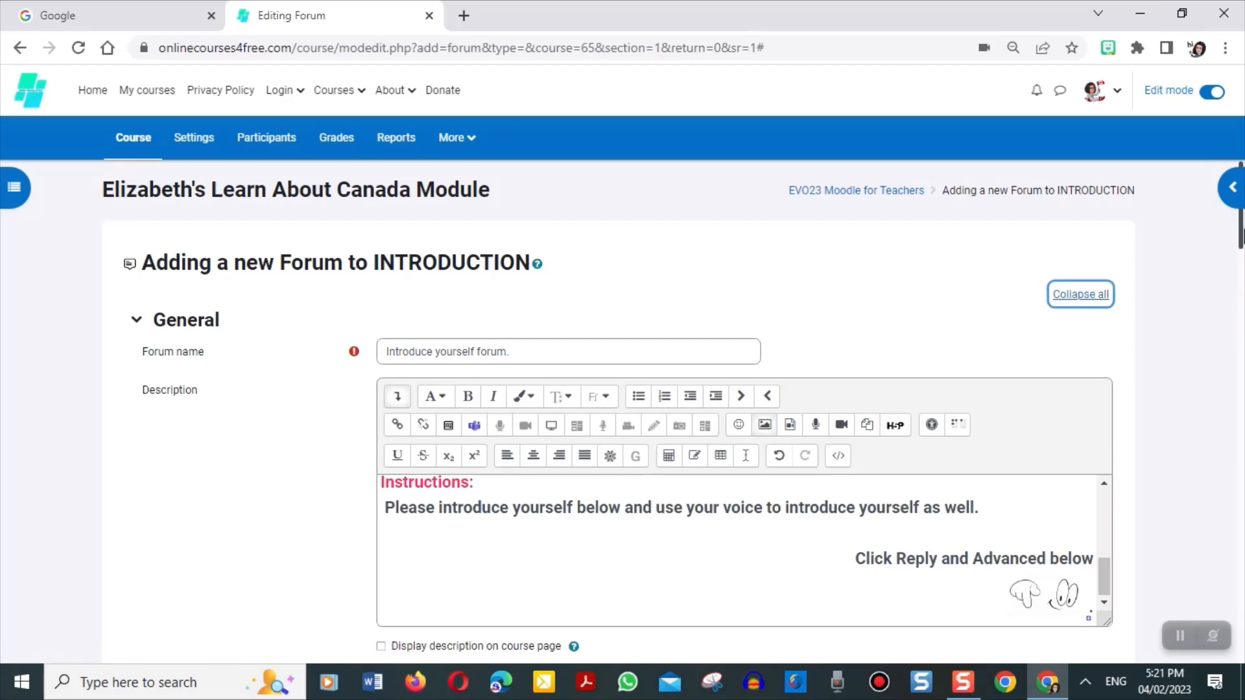
- Set completion tracking to "Show activity as complete when conditions are met" and remove the requirement that students view the activity
left_click_drag(1240, 233, 1242, 584)
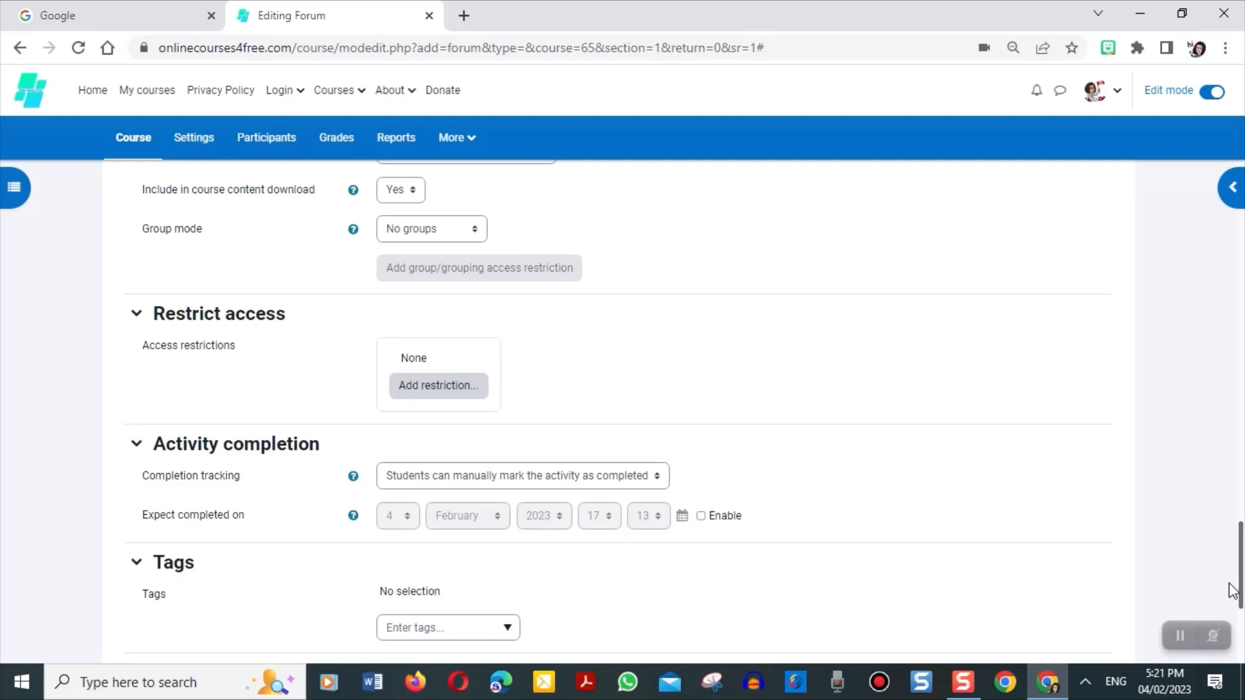
left_click(648, 477)
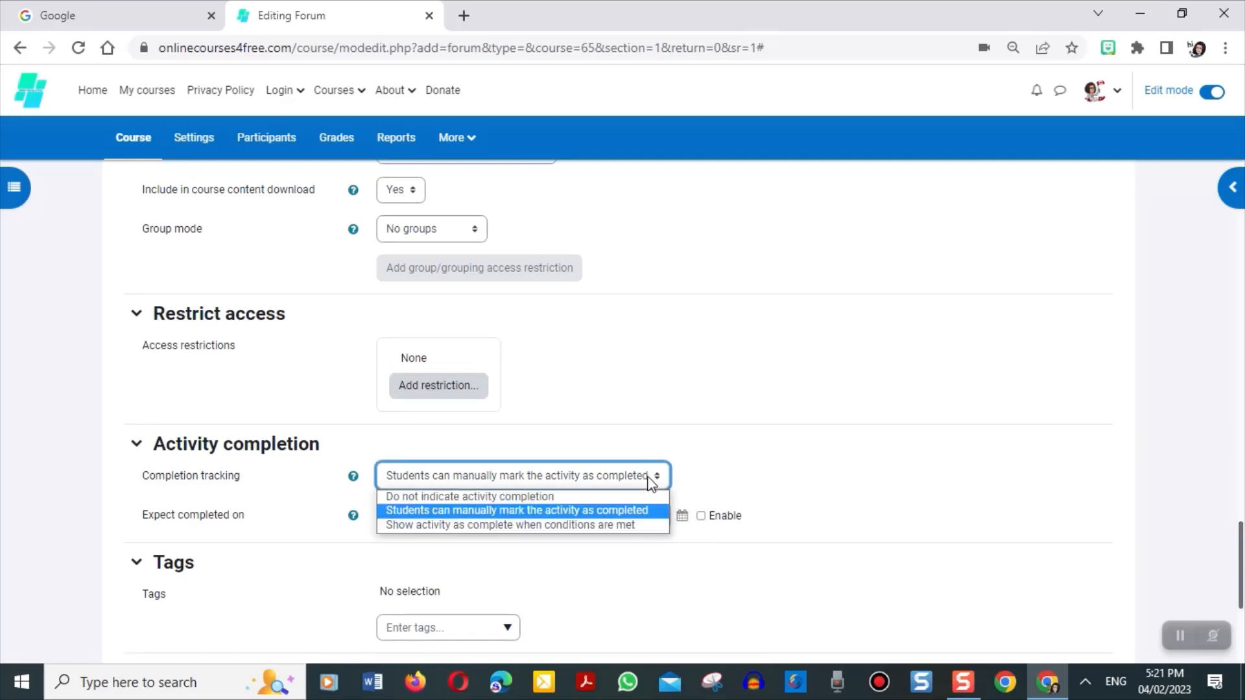
left_click(568, 525)
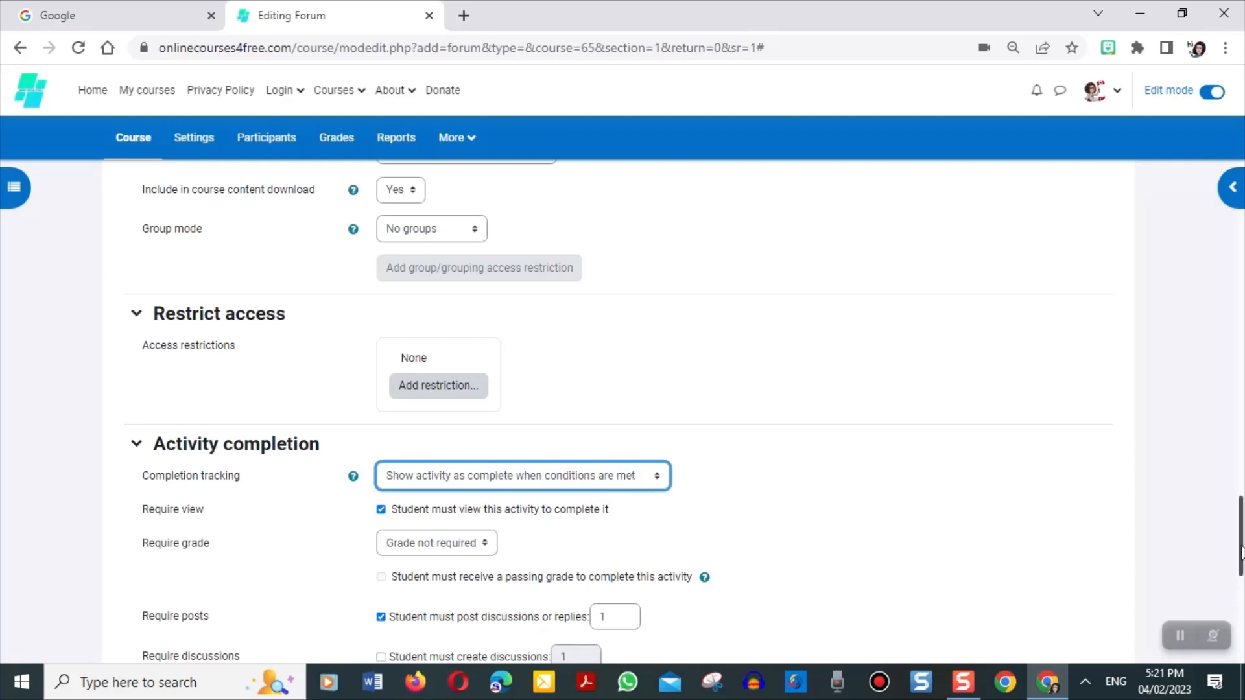
left_click_drag(1241, 547, 1243, 554)
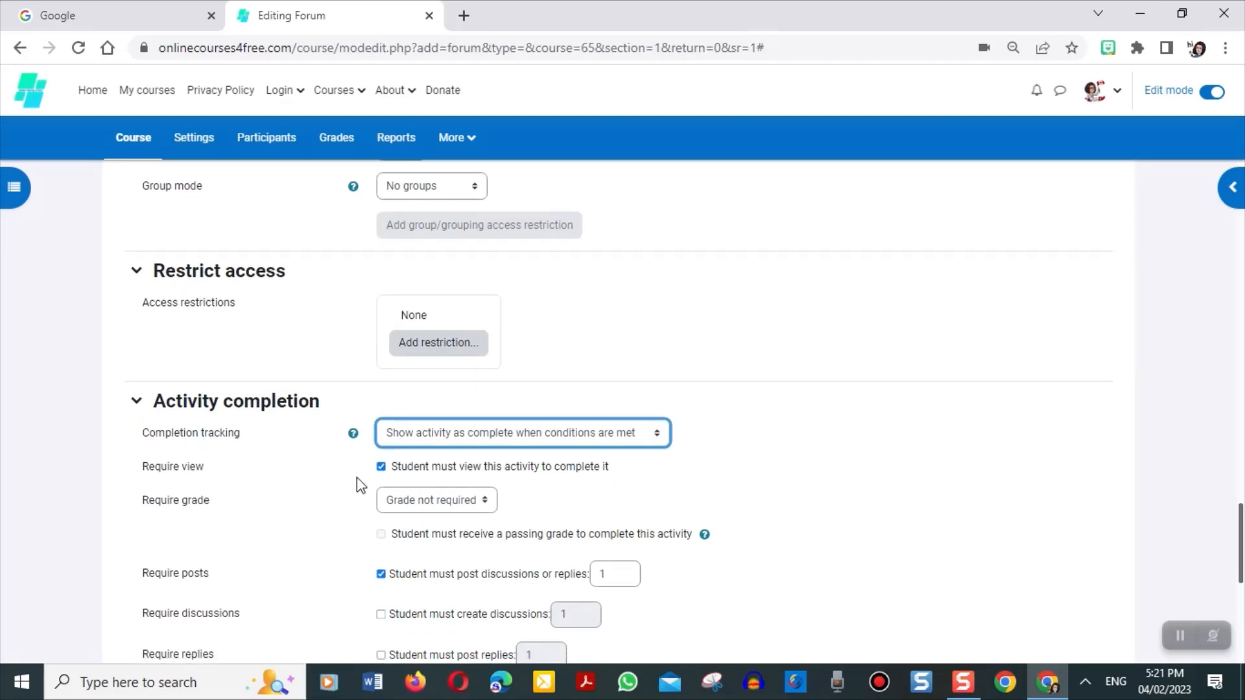
left_click(382, 467)
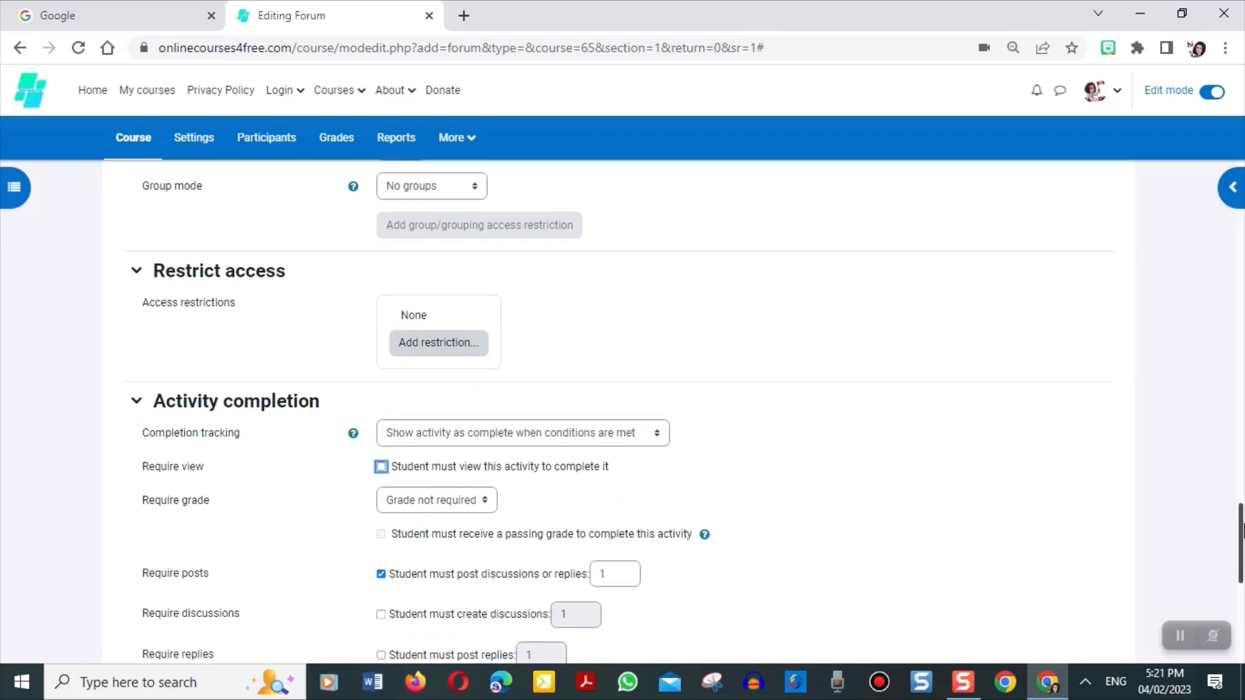
- Set the aggregate type of the forum's ratings to "Maximum rating"
left_click_drag(1242, 528, 1238, 476)
left_click(460, 325)
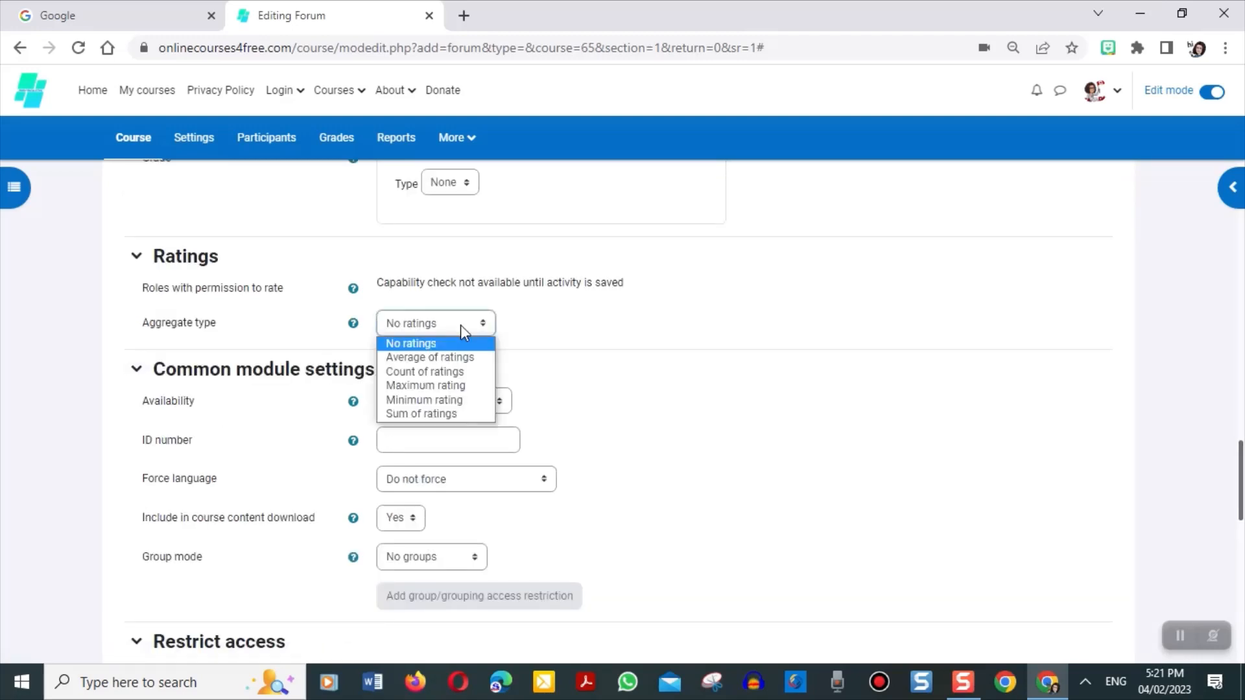
left_click(459, 387)
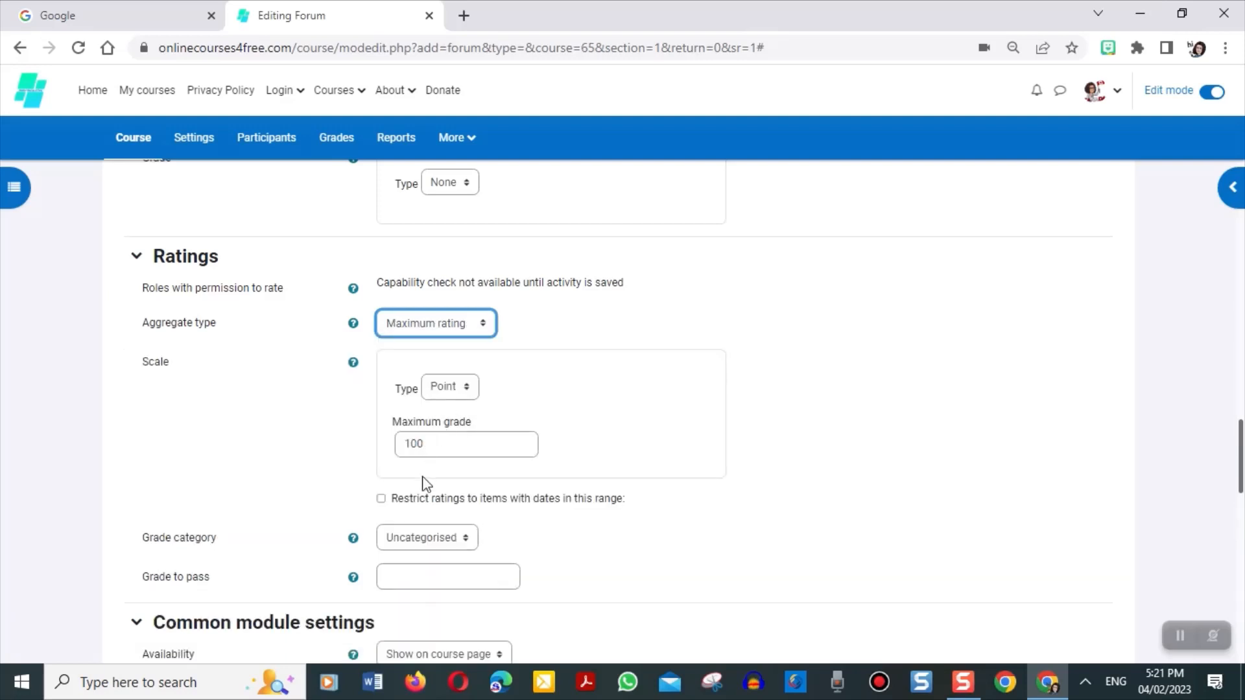
- Check the grade category options and set the grade to pass for the ratings to 70
left_click(410, 548)
left_click(410, 550)
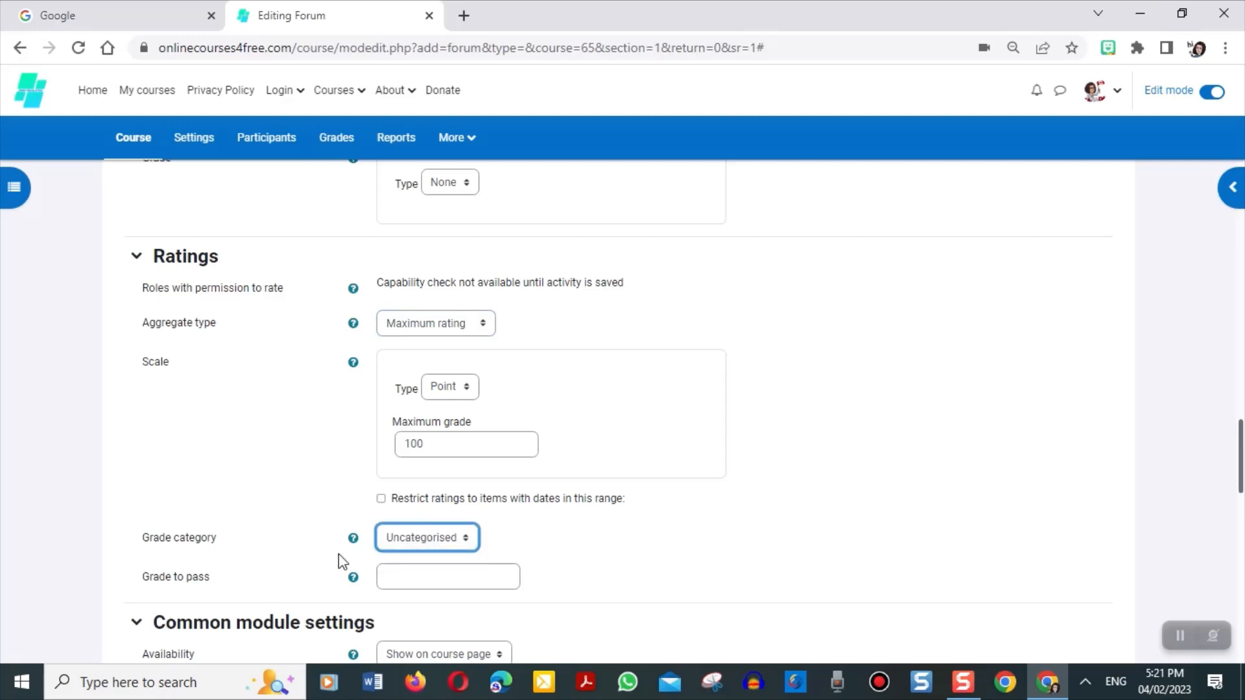
left_click(400, 576)
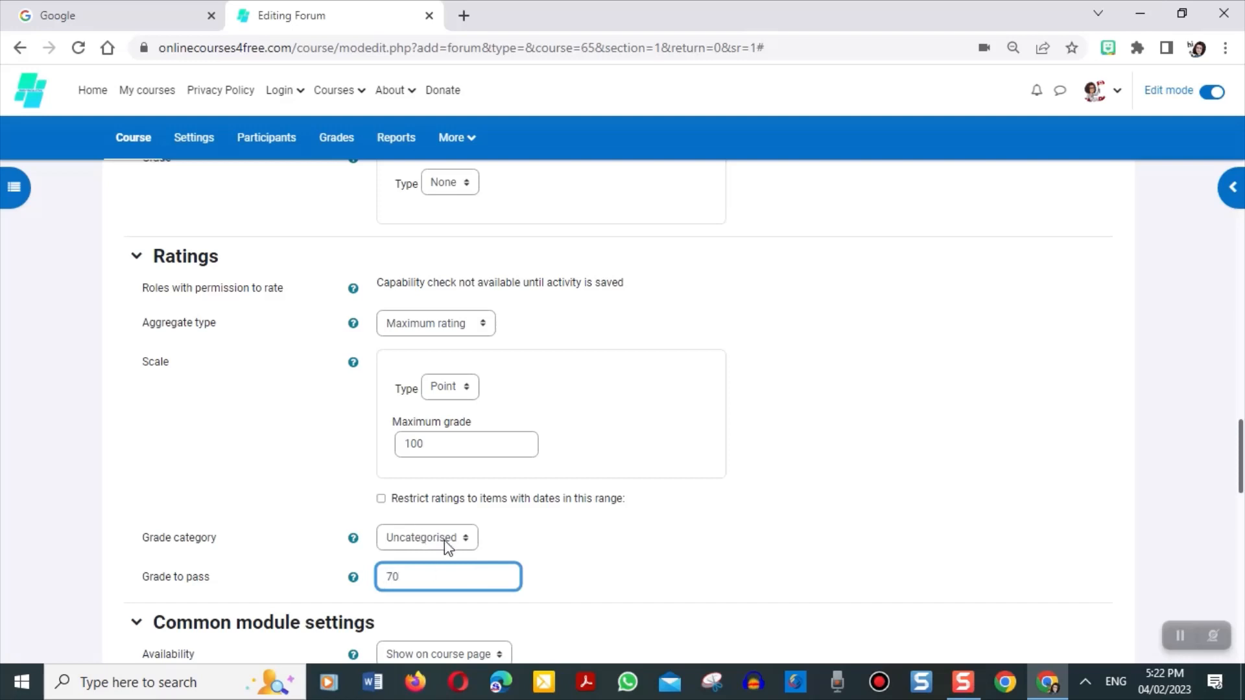
left_click(431, 591)
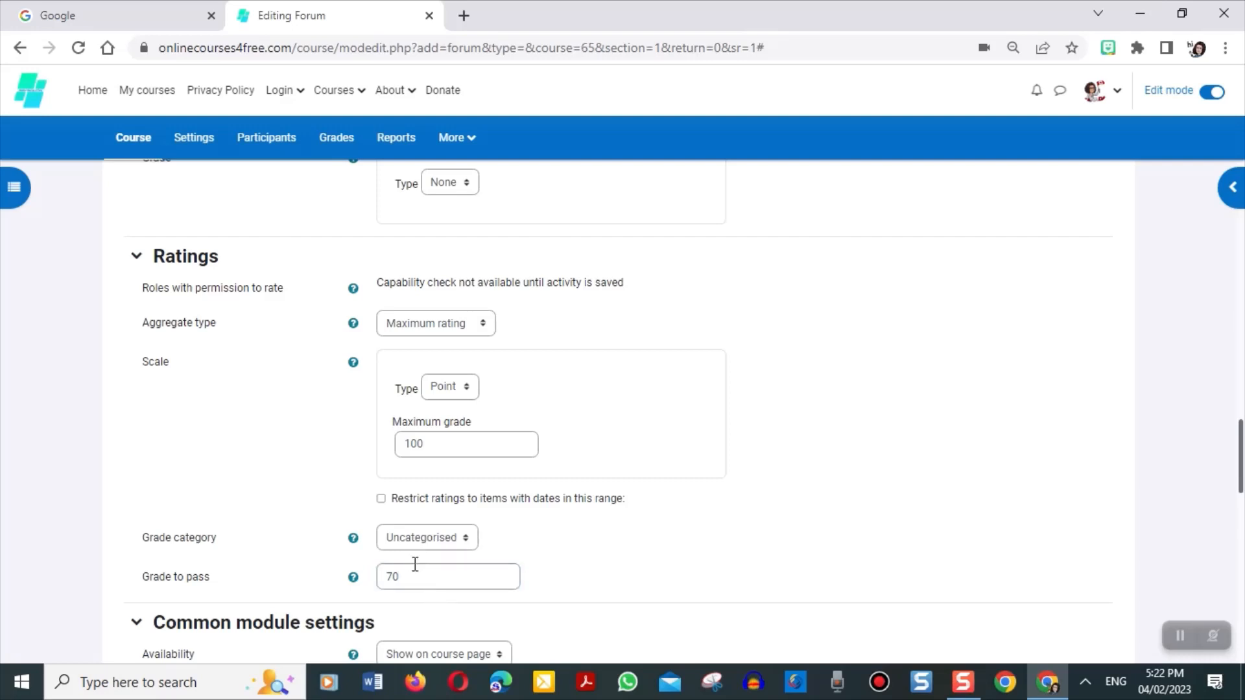
- Set the grade to pass for the ratings to 100, keeping the grade category "Uncategorised"
left_click(417, 574)
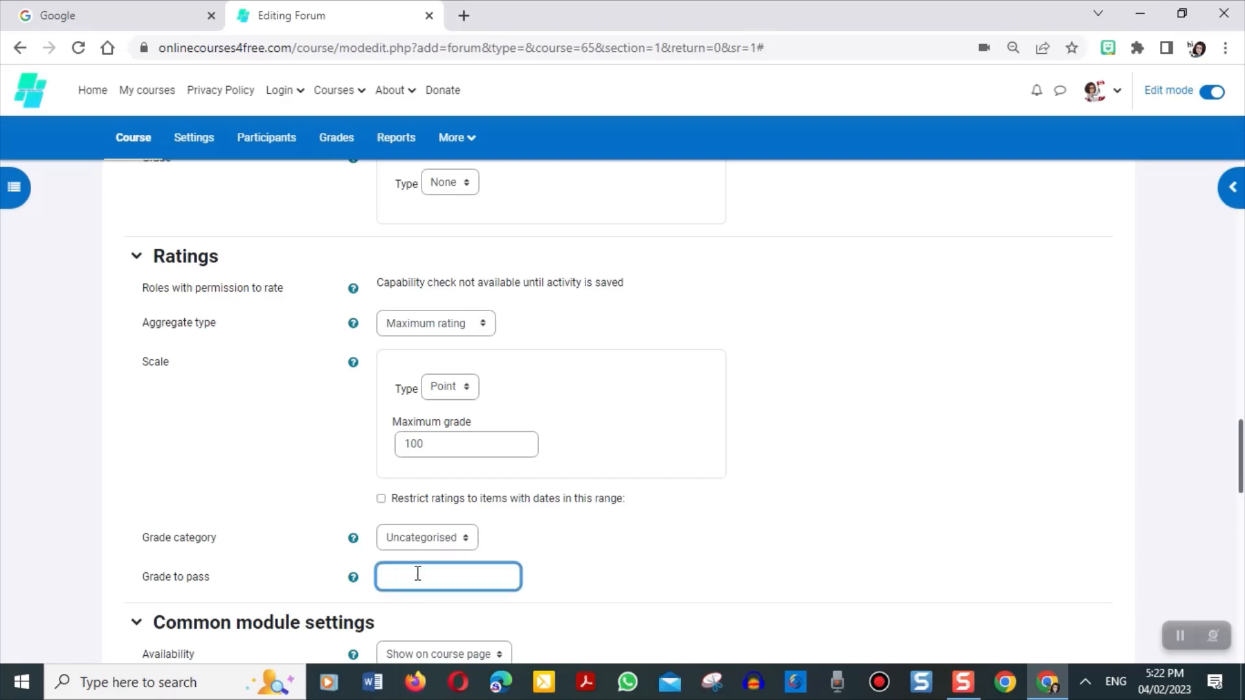
left_click(451, 544)
left_click(464, 552)
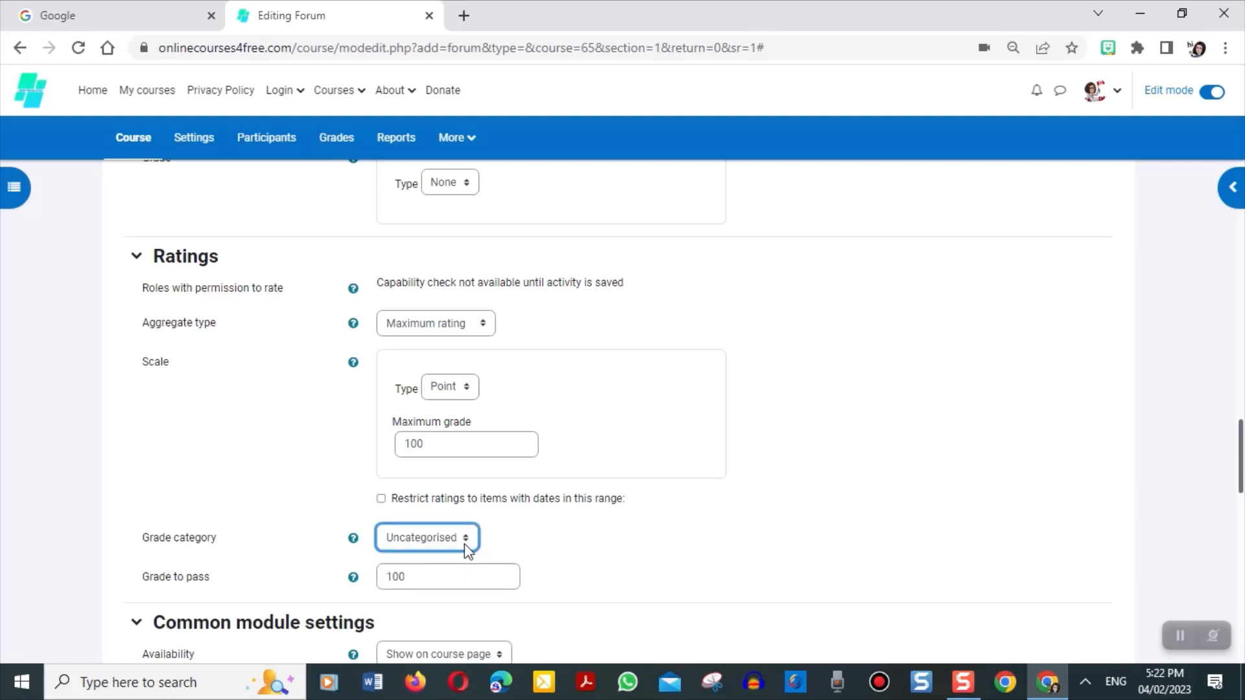
- Save the new introduce-yourself forum and display it
left_click_drag(1240, 460, 1240, 627)
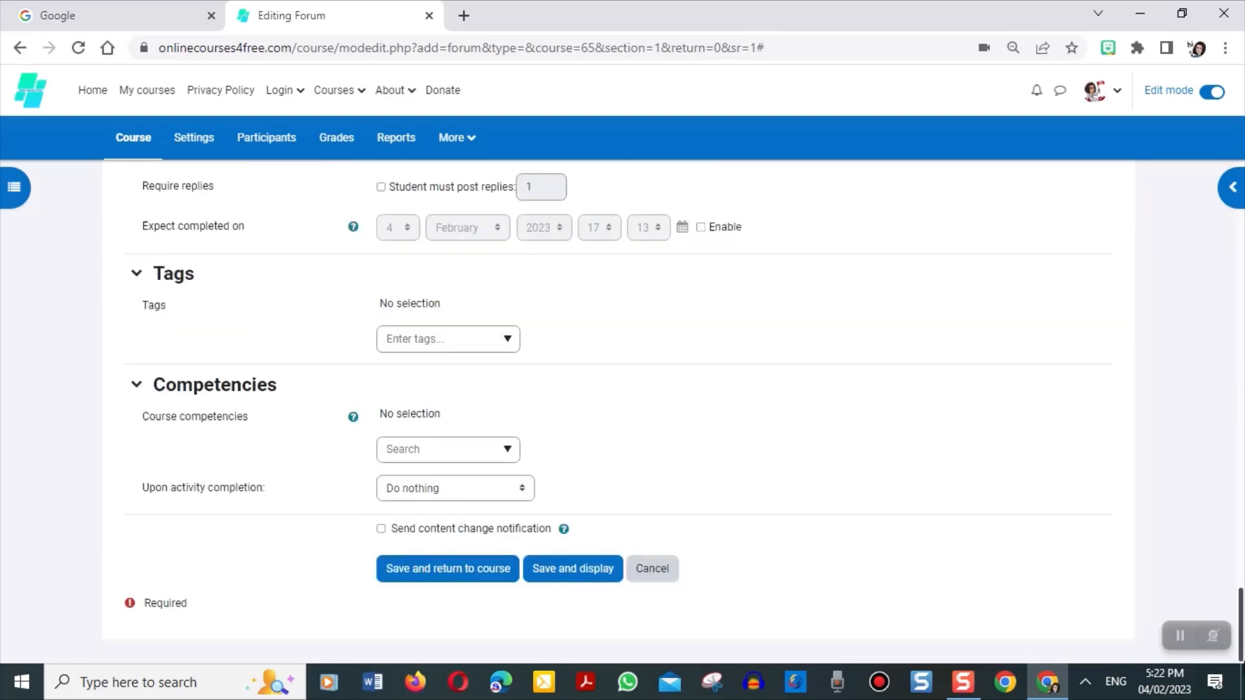
left_click(1177, 636)
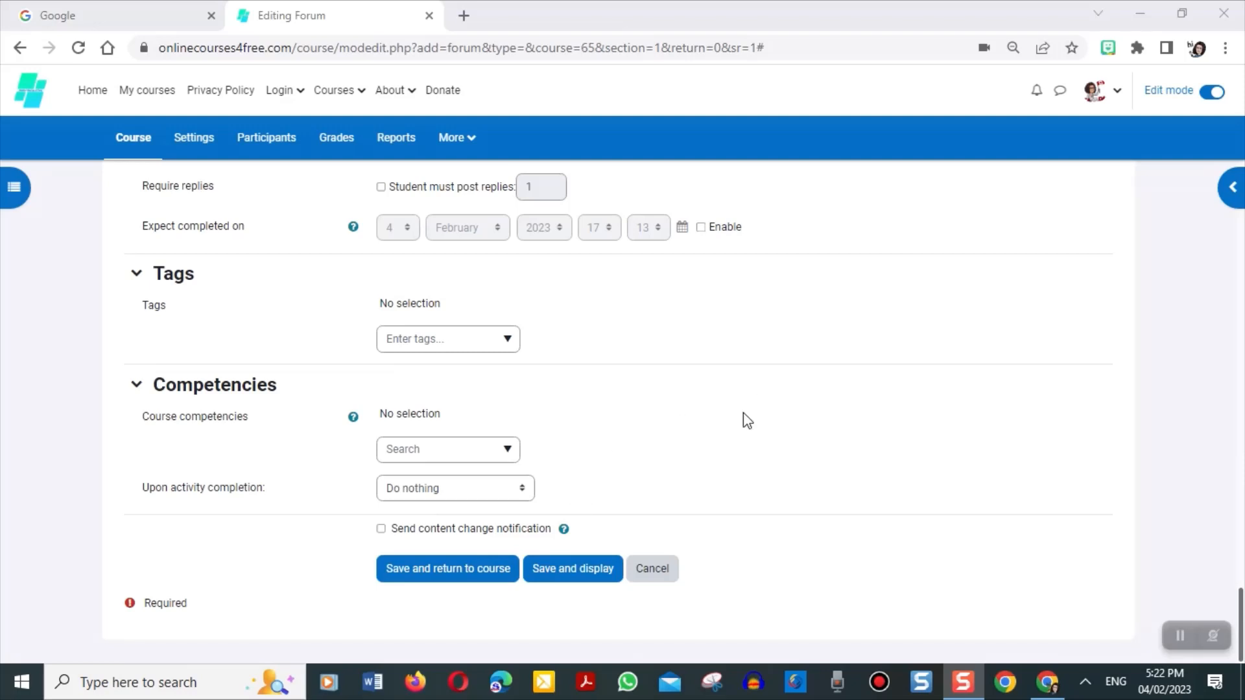
left_click(561, 577)
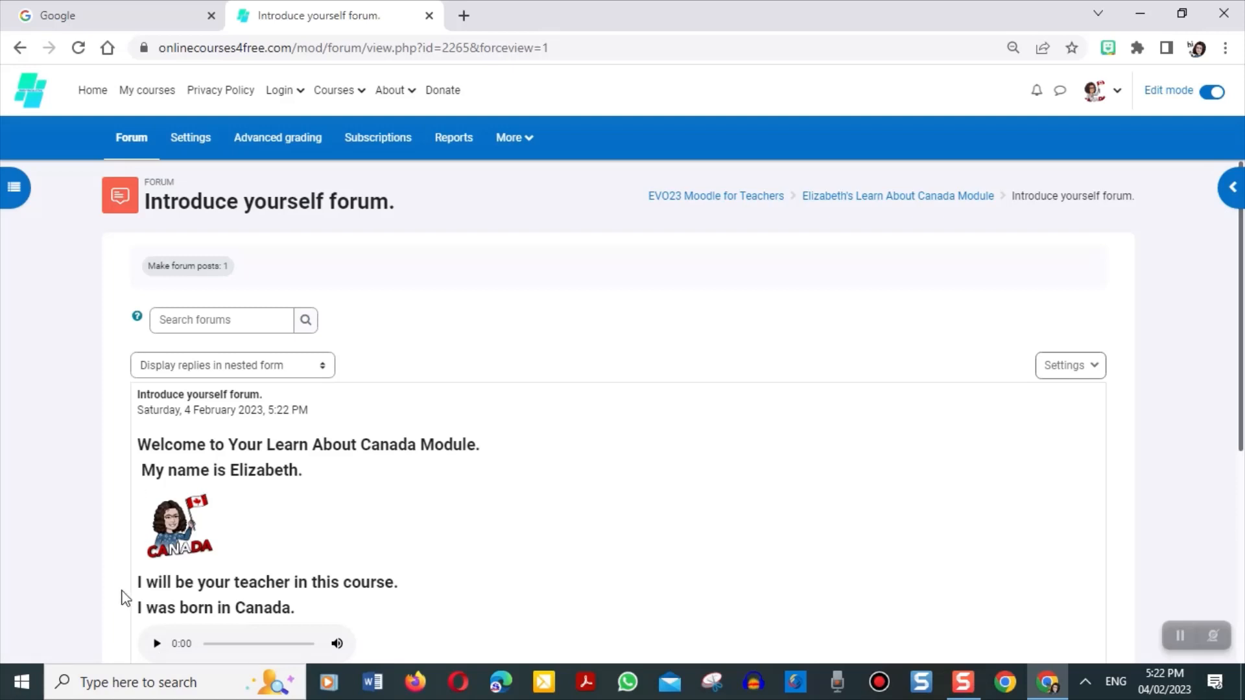
- Review the saved forum post and switch to the Student role to see the forum as a student
left_click_drag(1238, 353, 1241, 555)
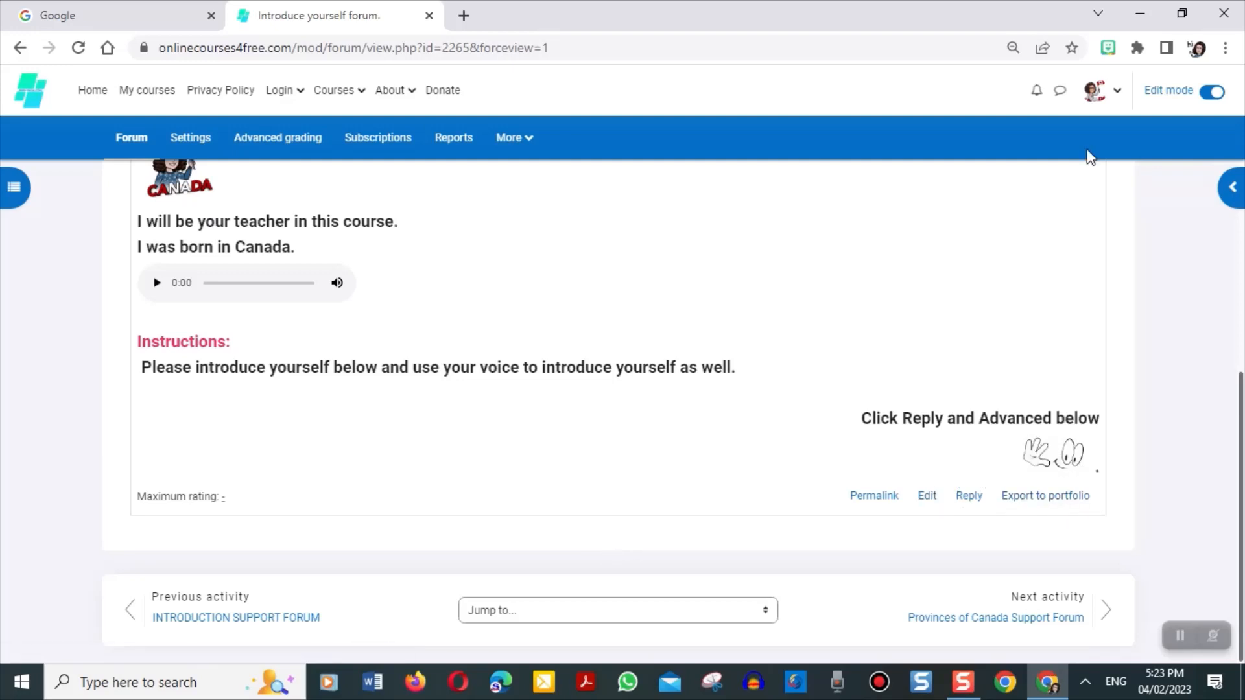
left_click(1098, 92)
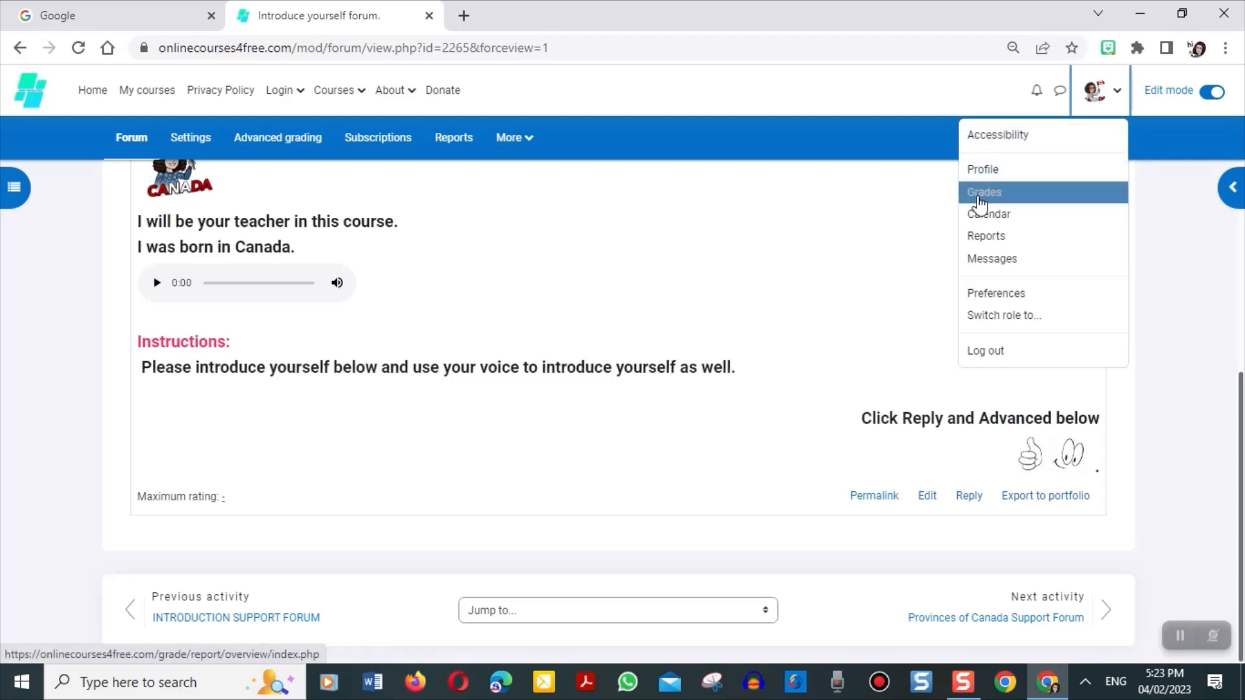
left_click(1016, 317)
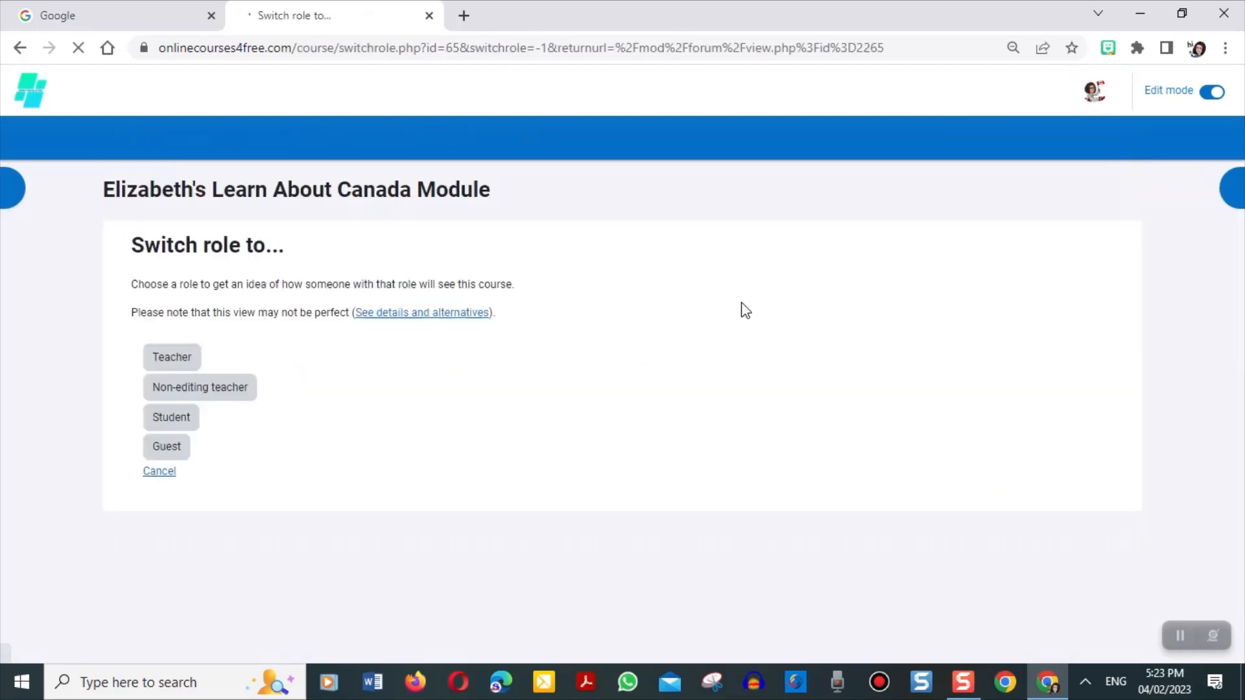
left_click(176, 423)
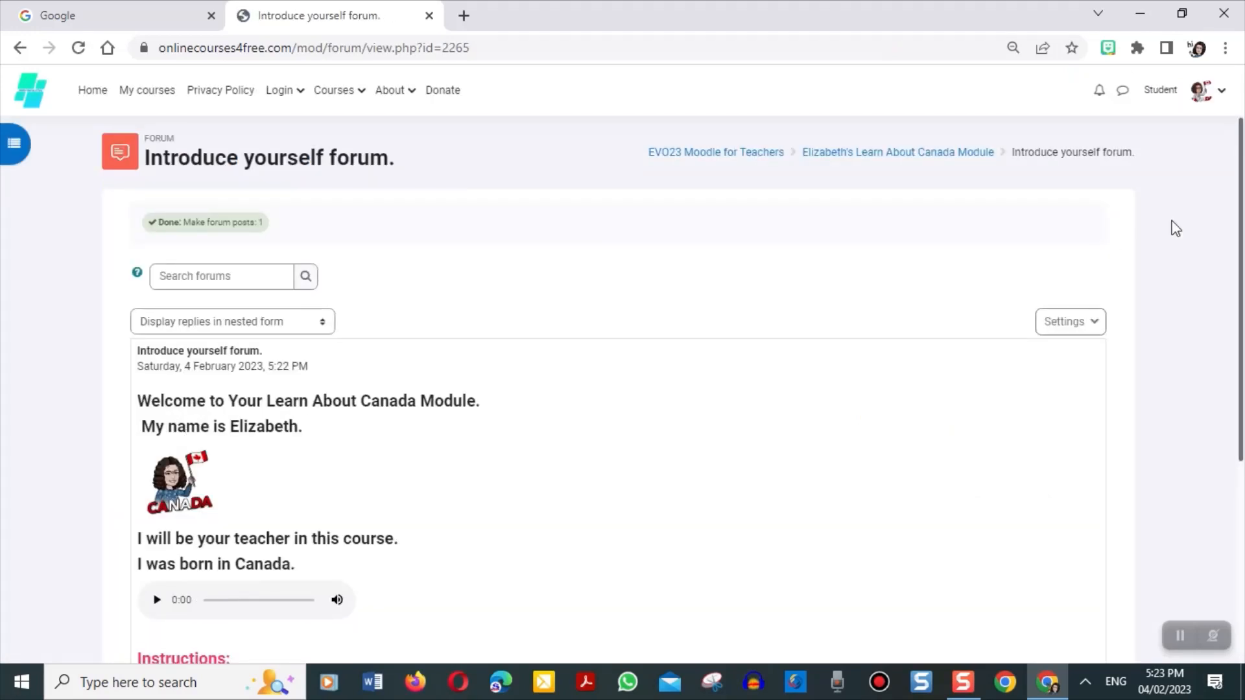
- As a student, look through the forum post and post the reply "This is my reply/" to it
left_click_drag(1242, 211, 1235, 559)
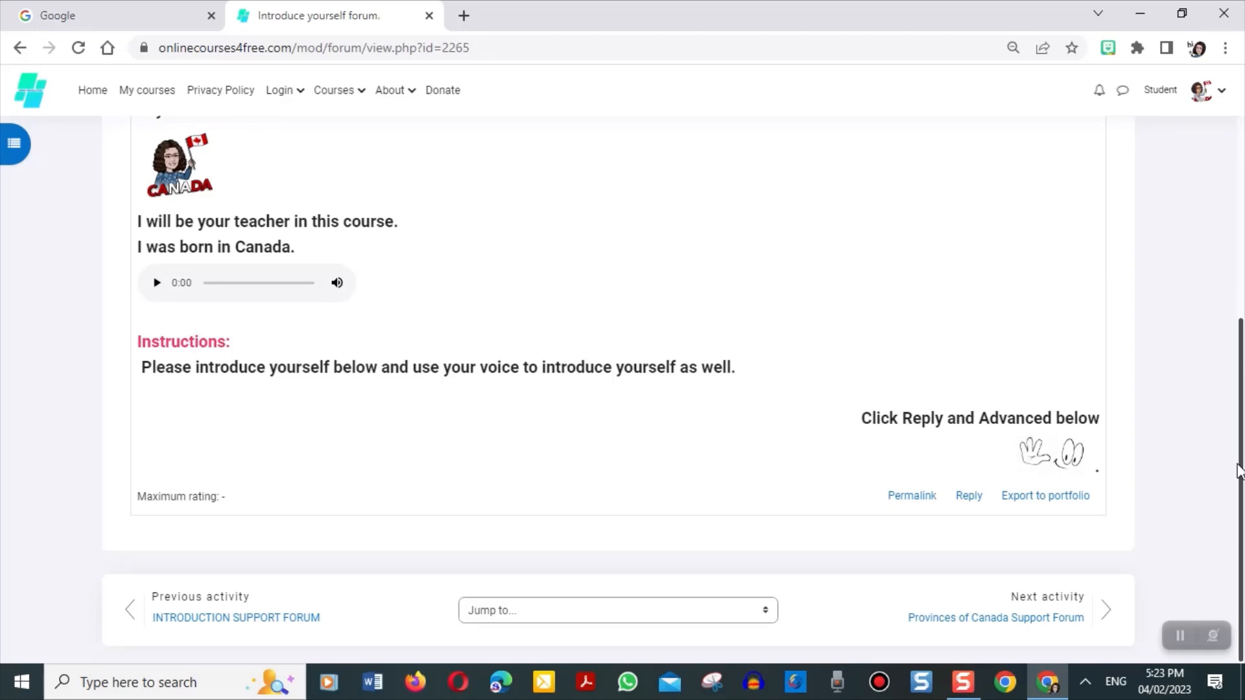
left_click_drag(1239, 475, 1241, 360)
left_click_drag(1241, 425, 1217, 251)
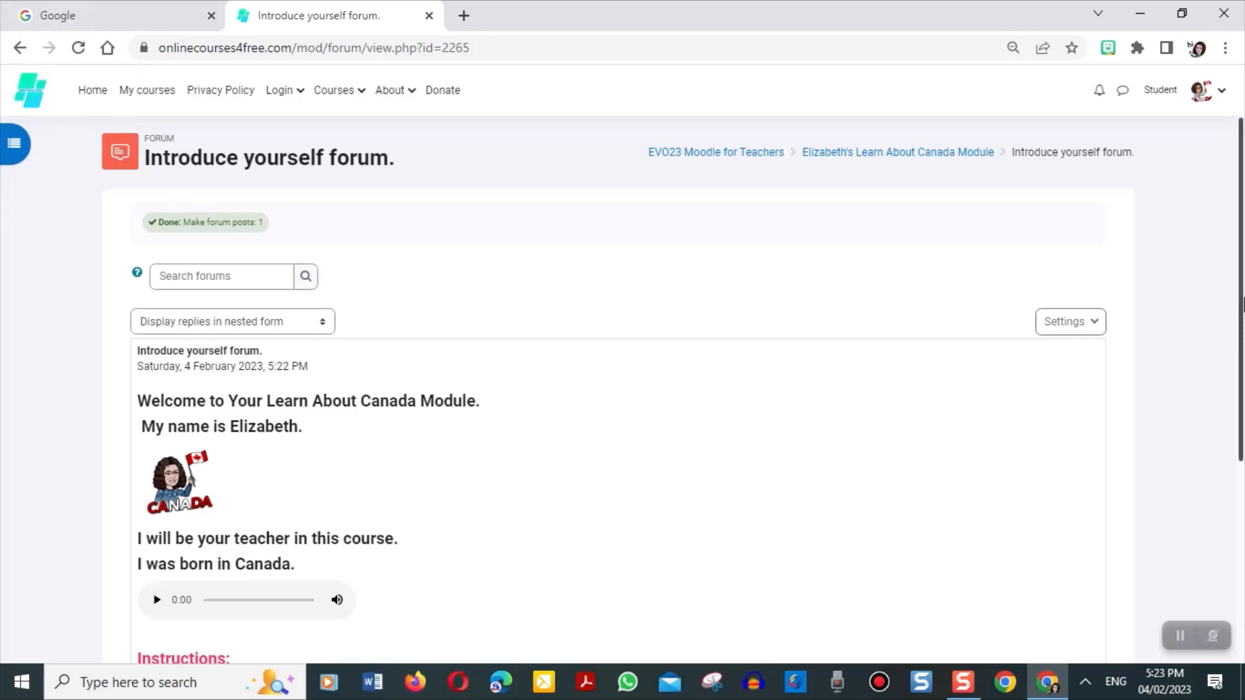
left_click_drag(1241, 305, 1242, 515)
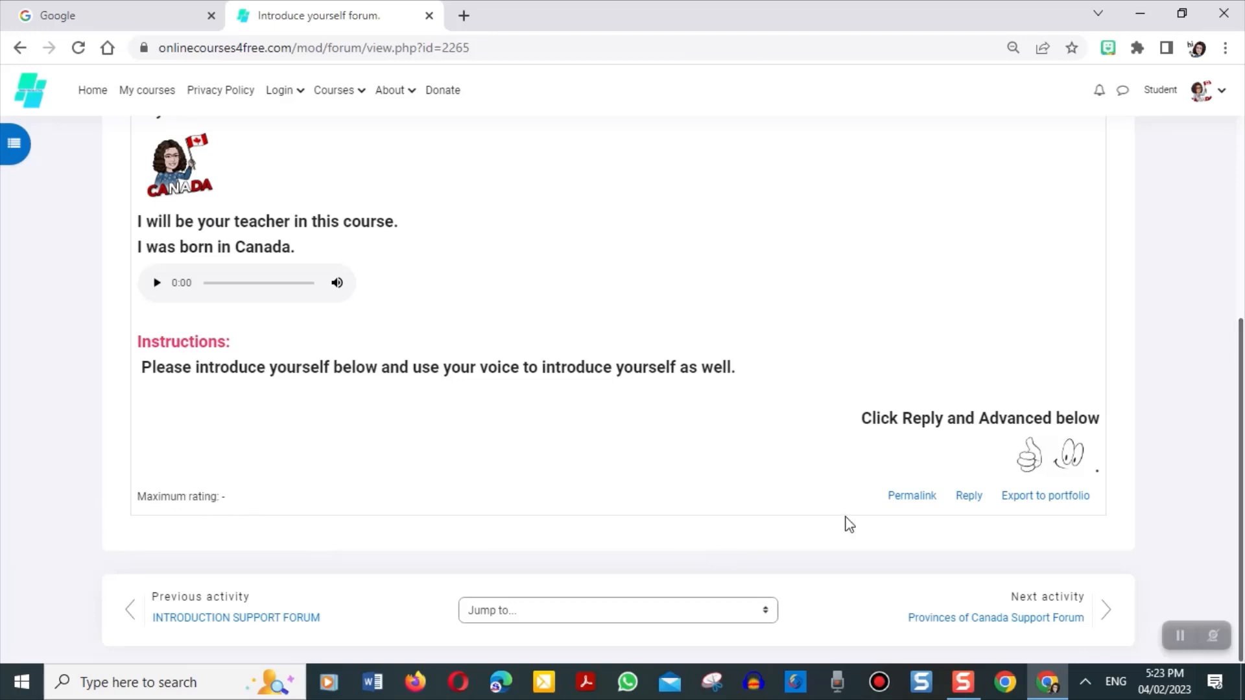
left_click(967, 498)
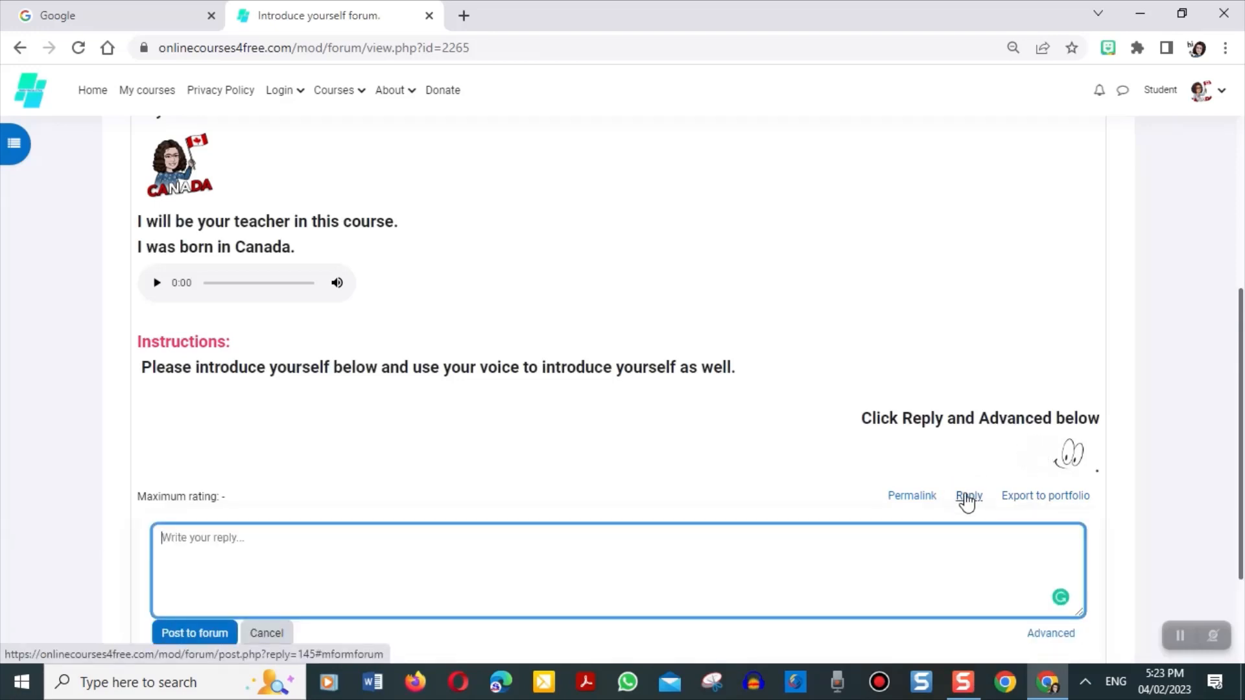
type("This is my reply/")
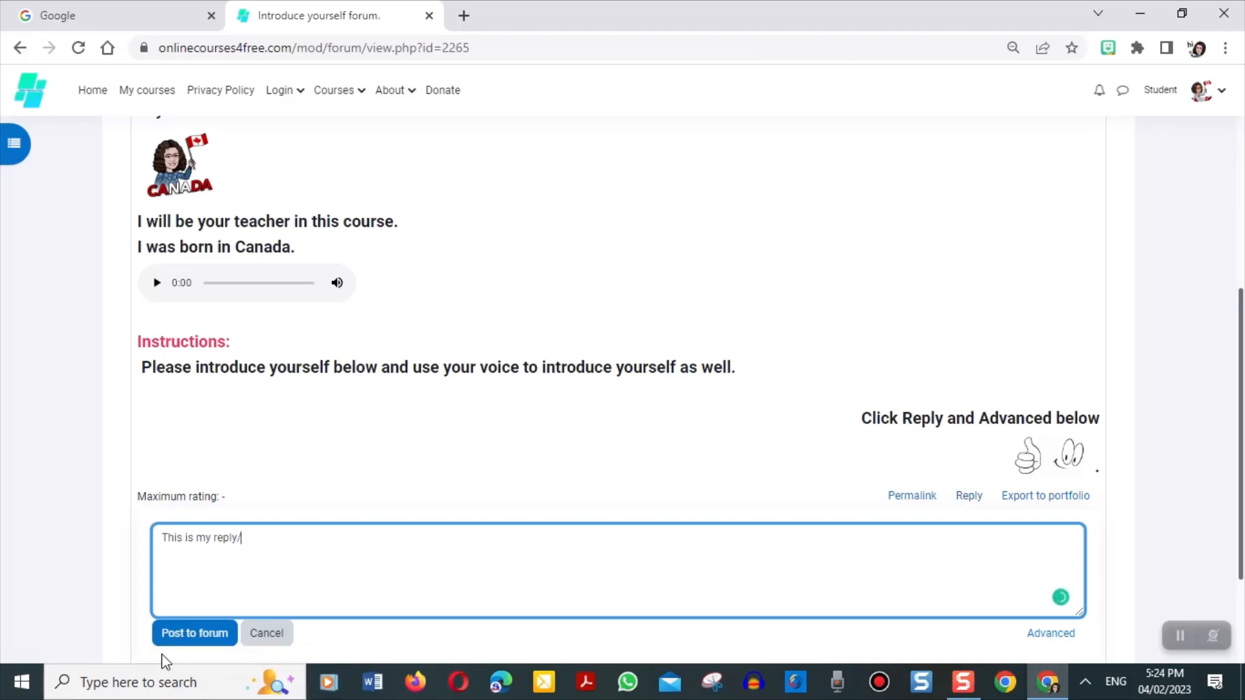
left_click(183, 633)
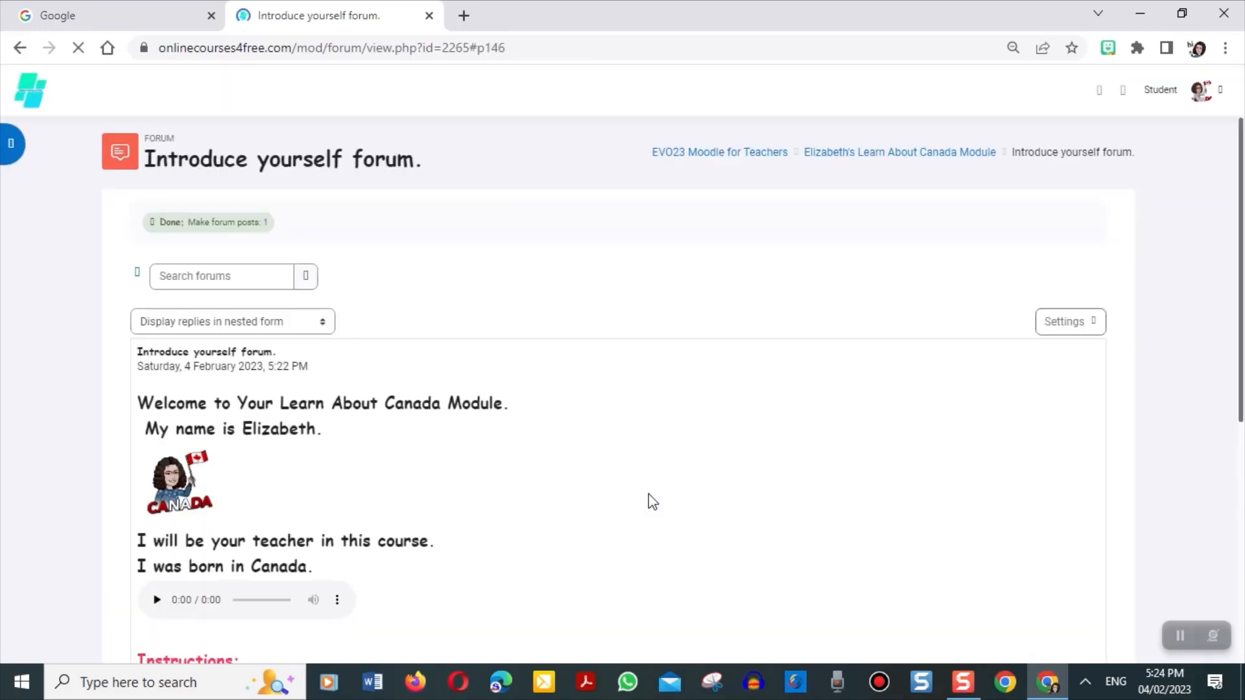
- Return to the normal role and check the rating line of the student's reply in the forum
scroll(1241, 240, "down", 4)
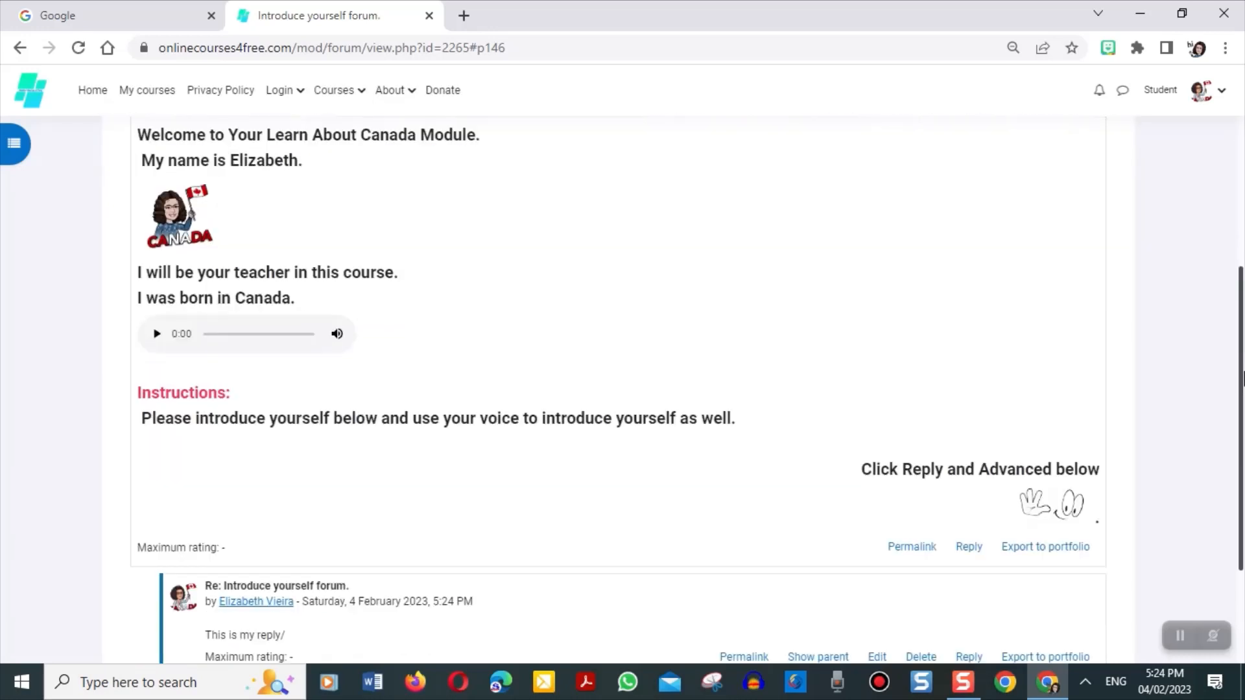
left_click(1207, 98)
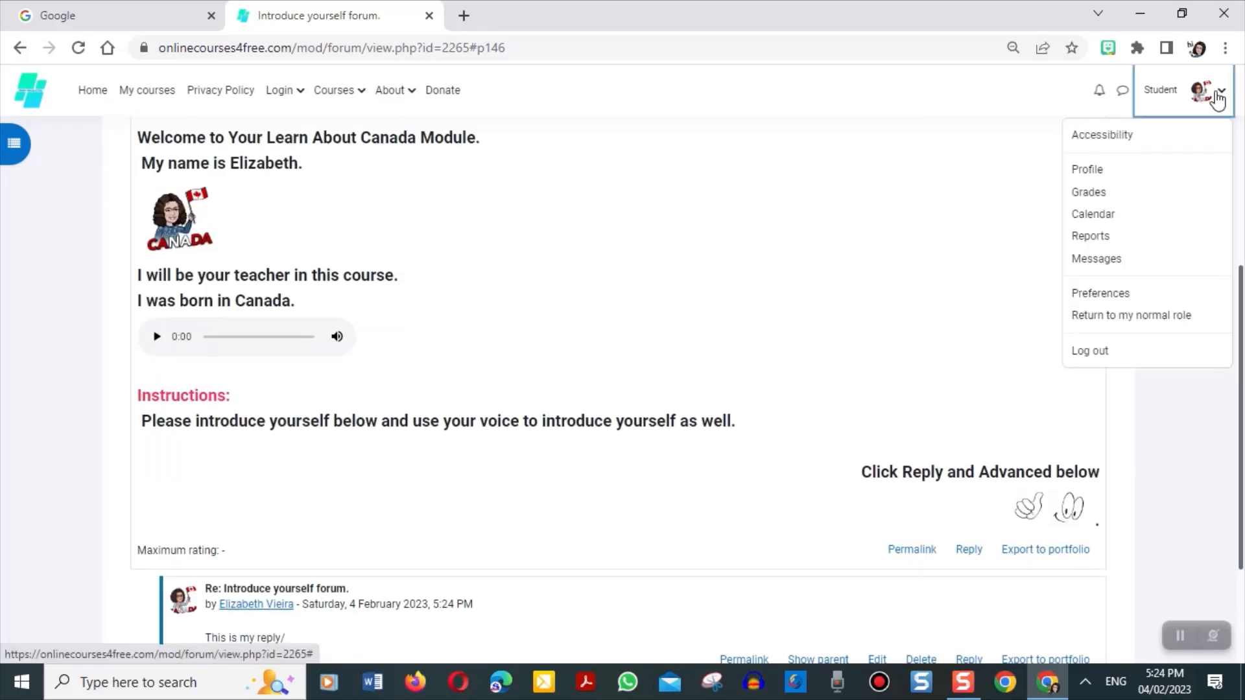
left_click(1124, 316)
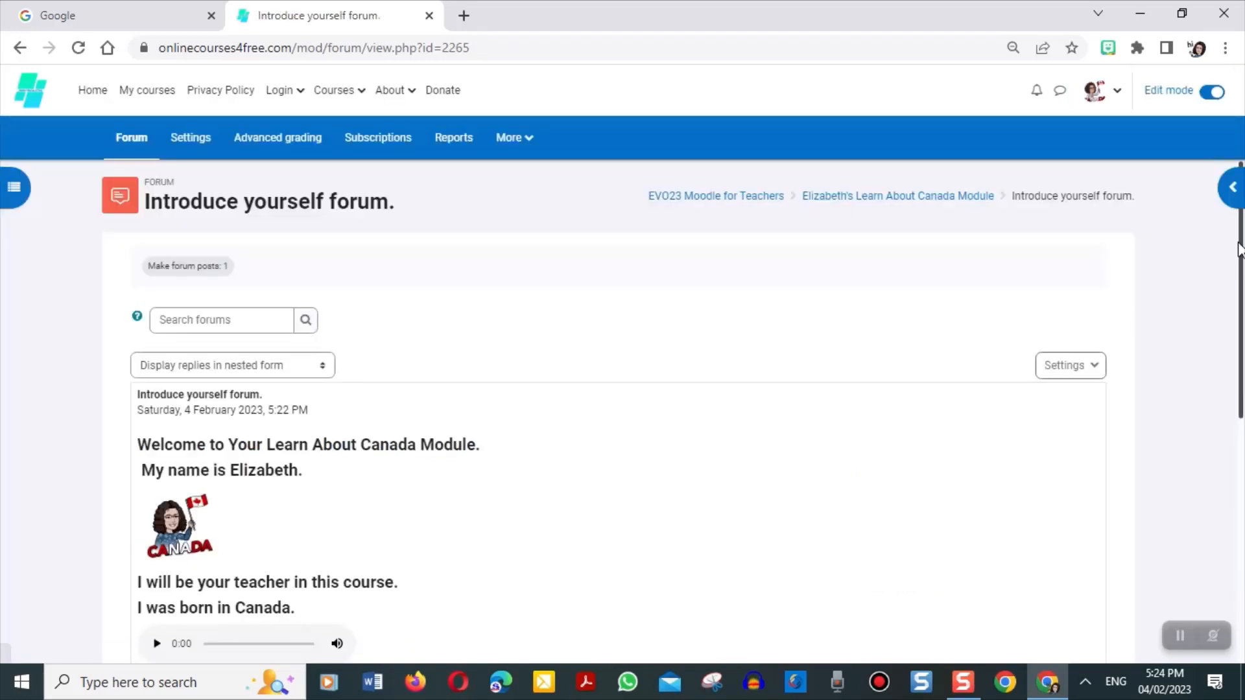
scroll(507, 540, "down", 7)
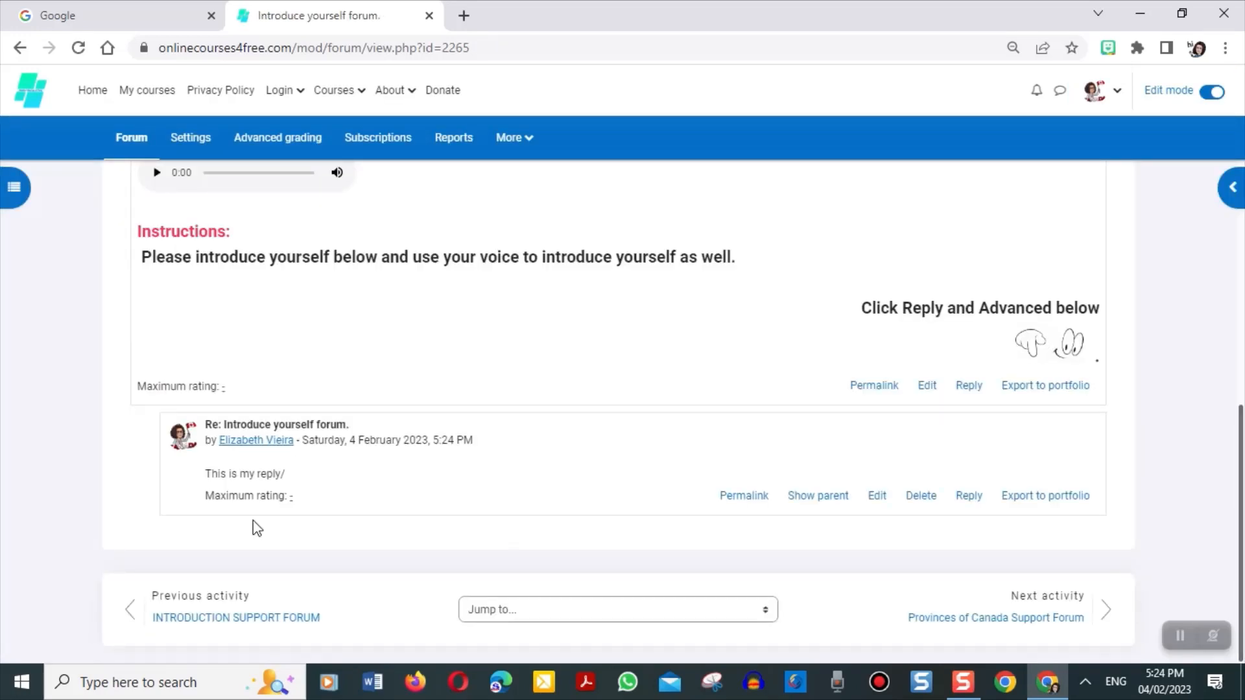
left_click(266, 502)
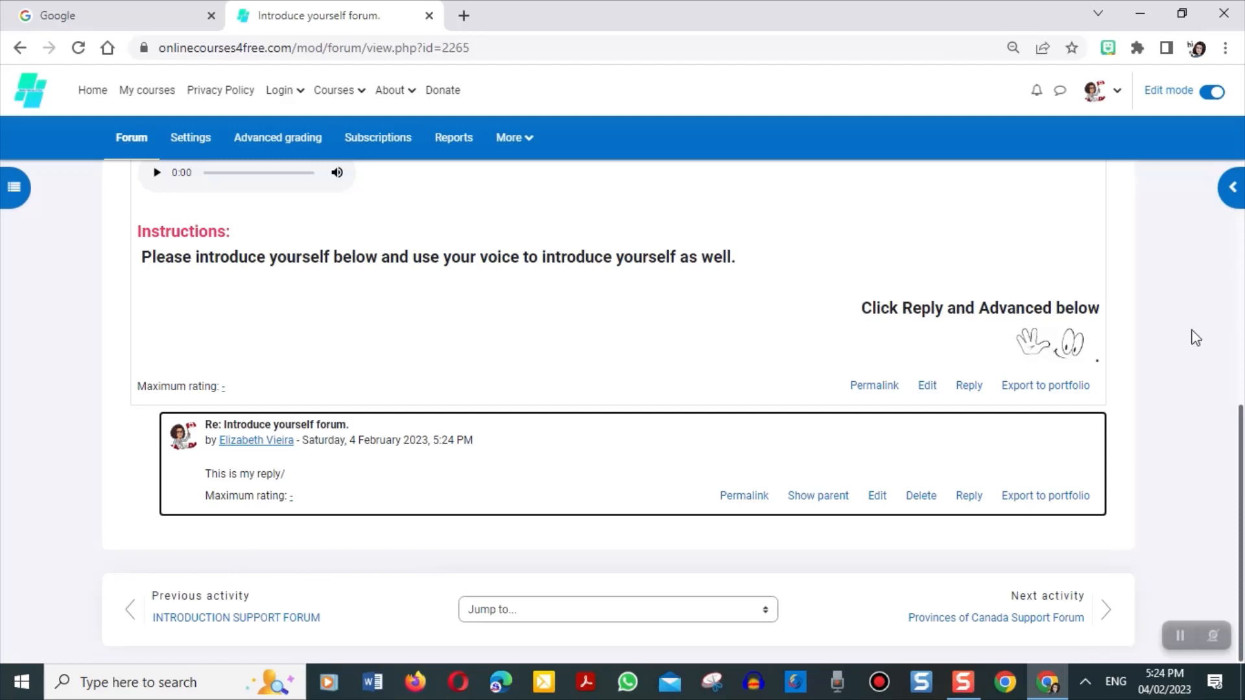
- Switch to the Teacher role and look through the forum post and the reply for the rating options
left_click(1112, 92)
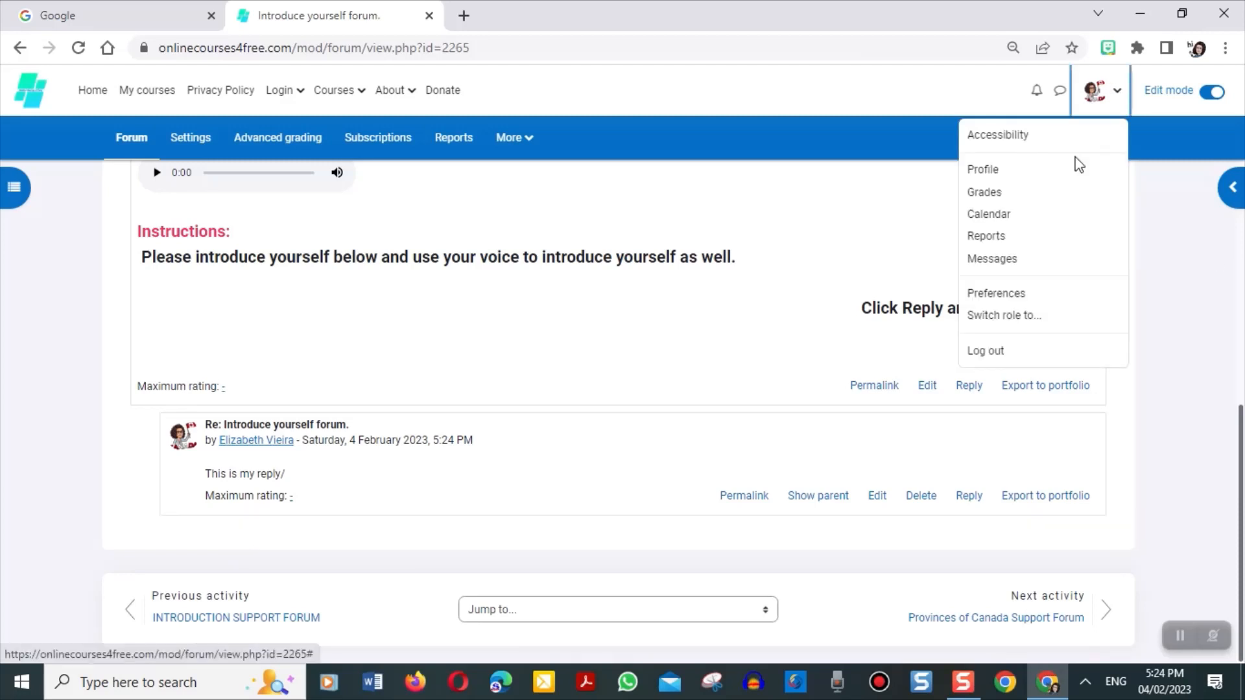
left_click(1019, 318)
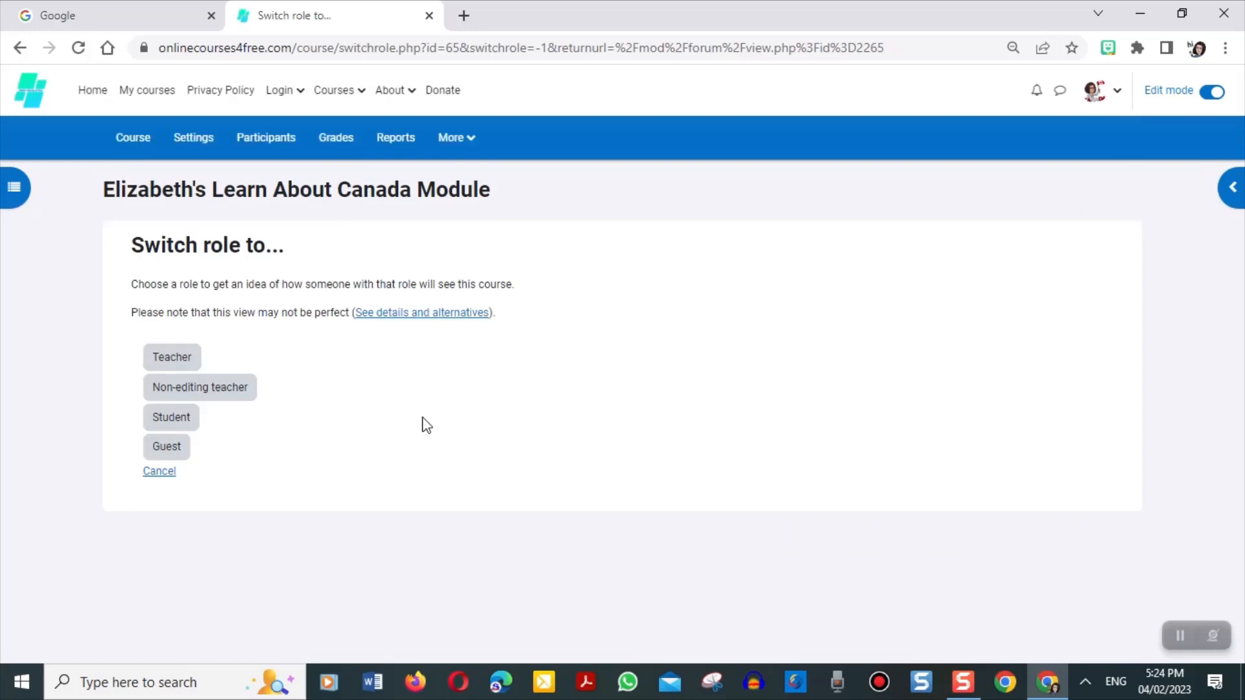
left_click(170, 358)
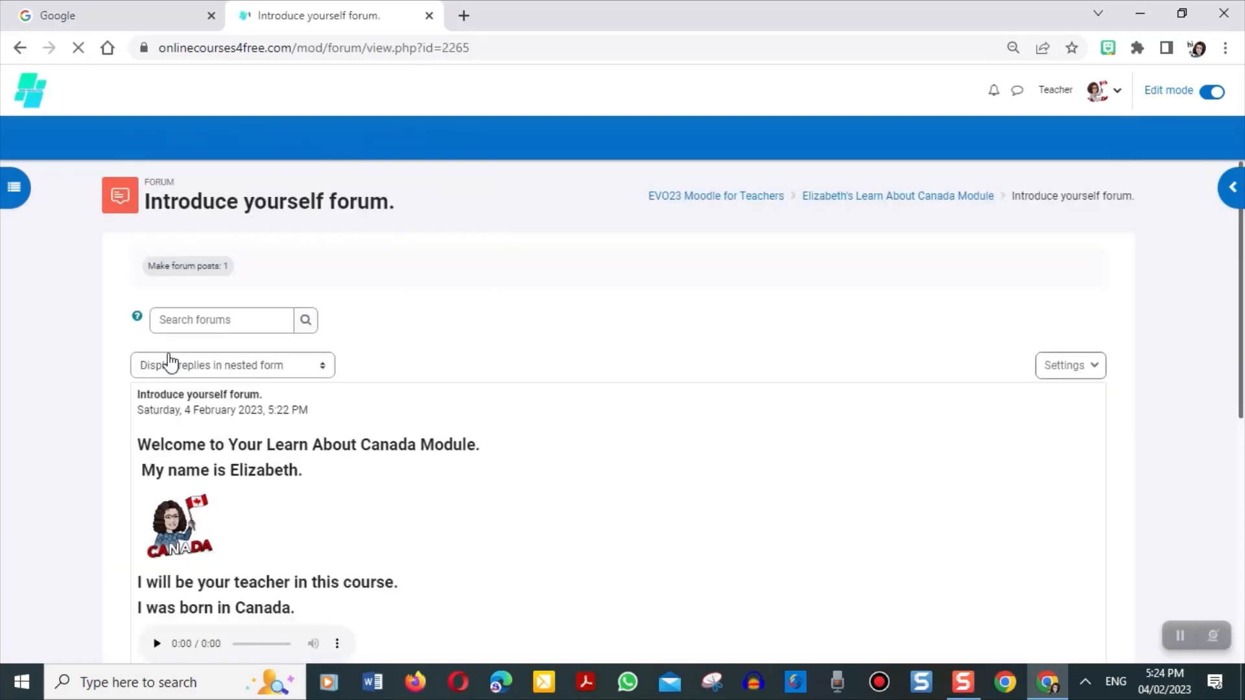
left_click_drag(1241, 284, 1240, 541)
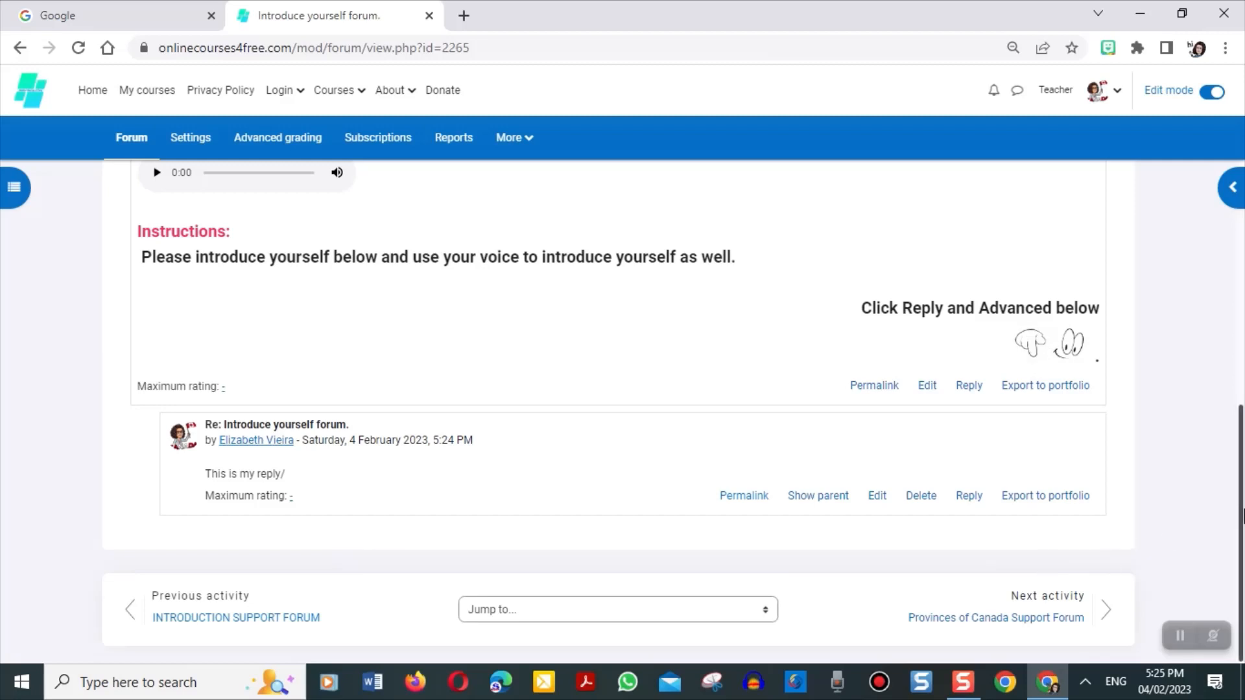
left_click_drag(1242, 505, 1242, 398)
scroll(1241, 447, "down", 3)
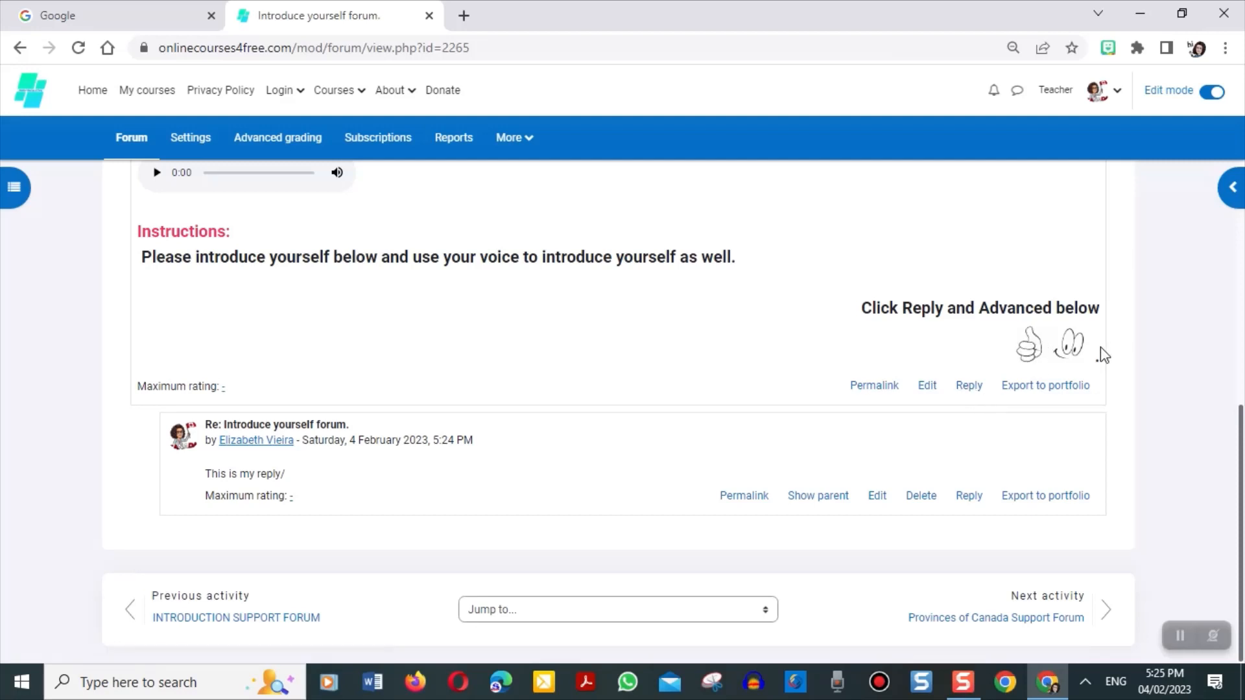
left_click_drag(1005, 557, 1025, 326)
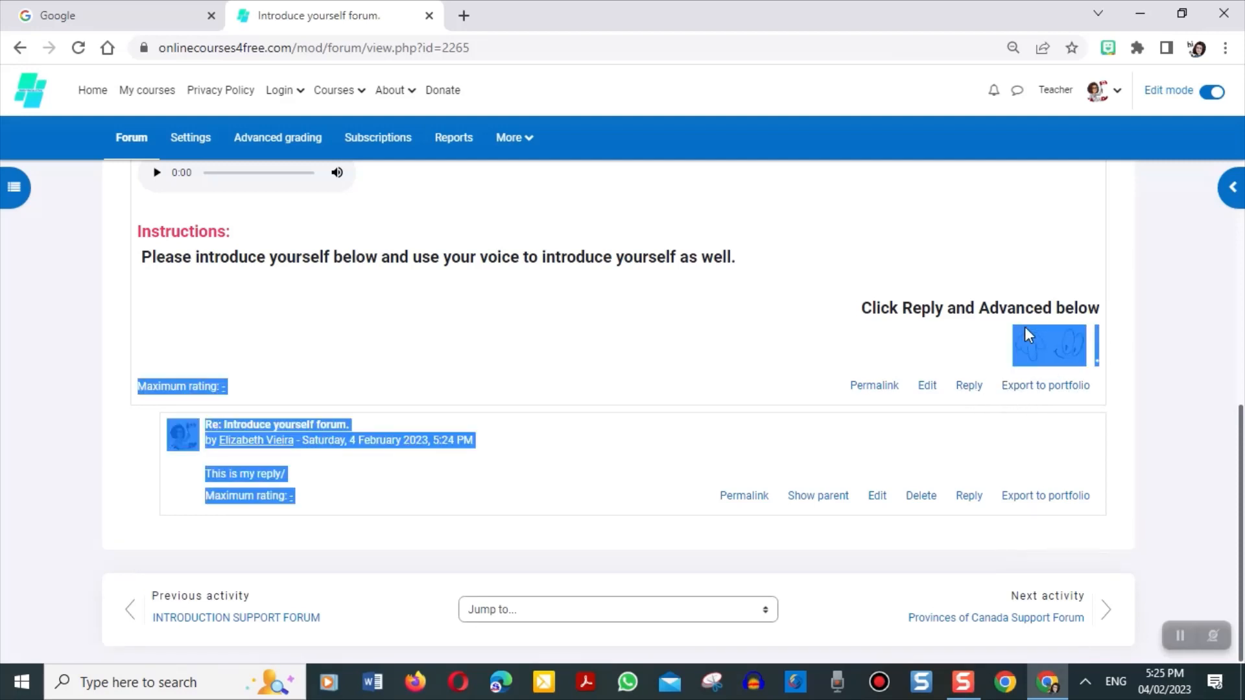
left_click_drag(1242, 536, 1238, 111)
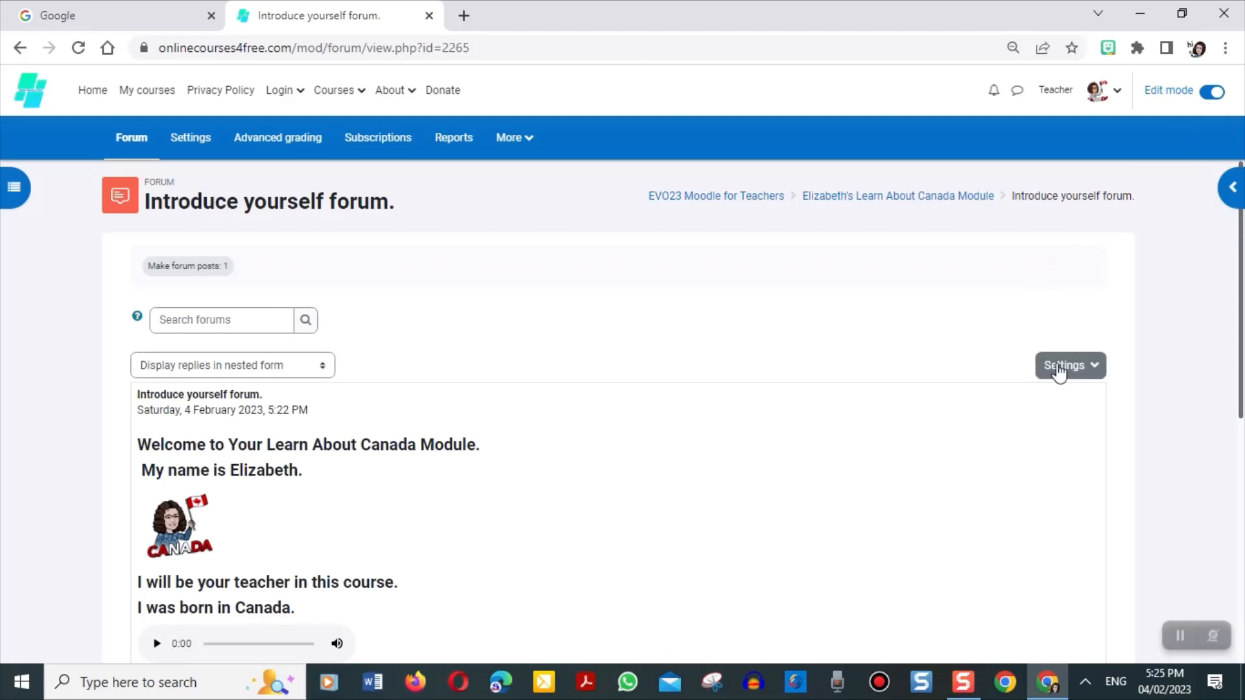
- Turn off edit mode and check the maximum rating line of the reply "This is my reply/"
left_click(1211, 91)
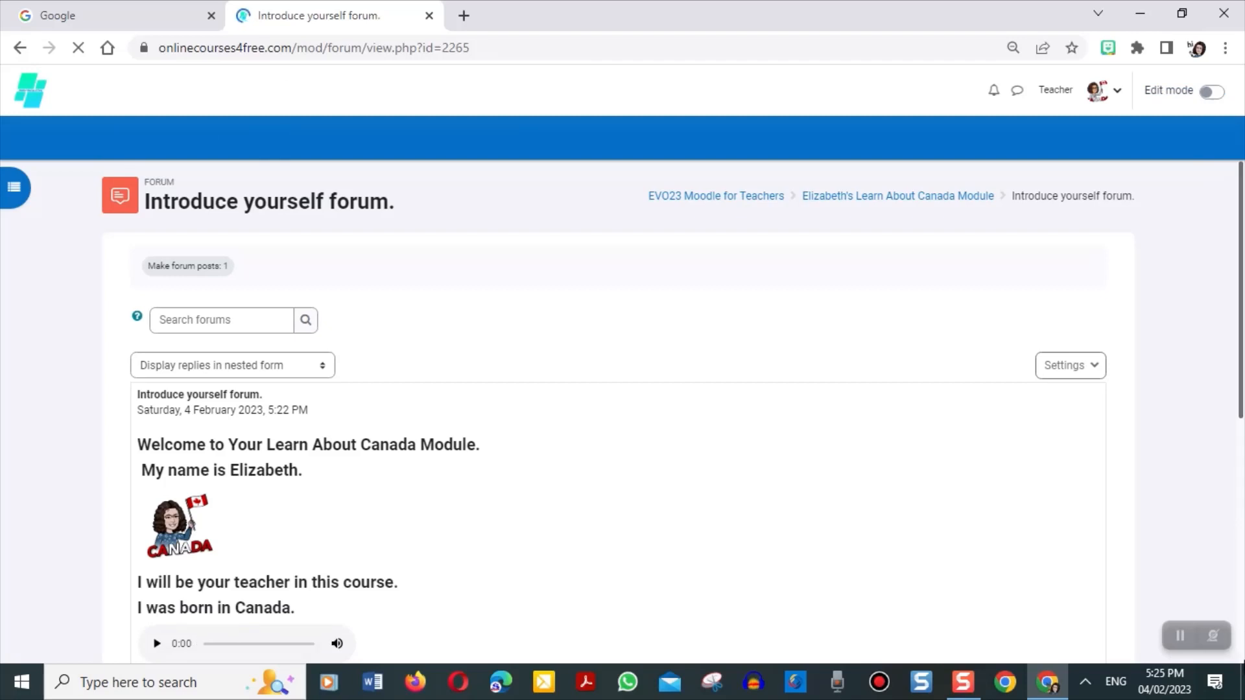
left_click(1242, 508)
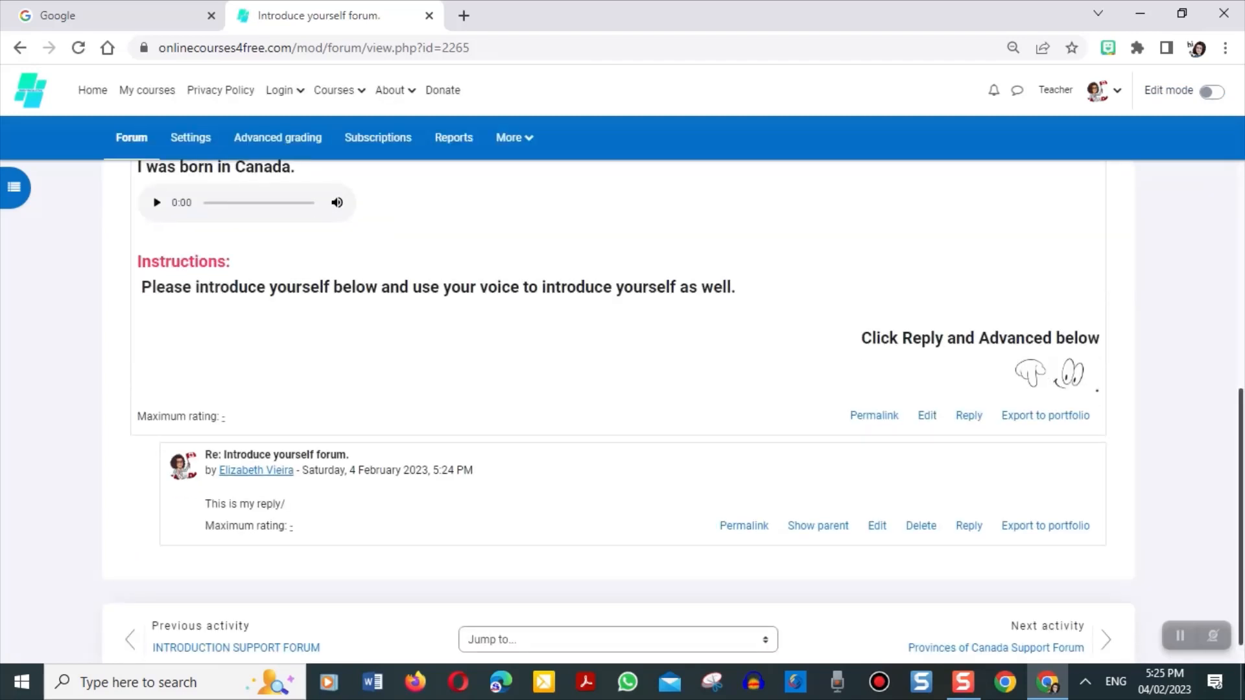
mouse_move(1243, 643)
left_mouse_down()
mouse_move(1243, 514)
mouse_move(1243, 656)
left_mouse_up()
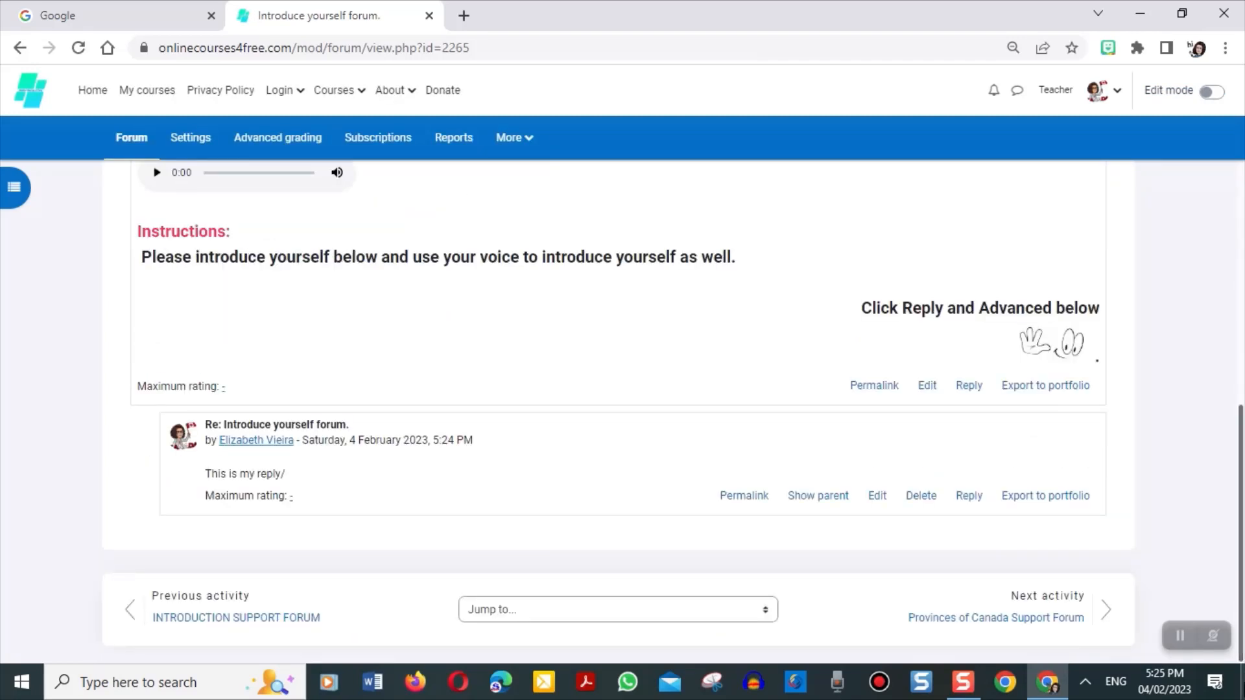
left_click(256, 502)
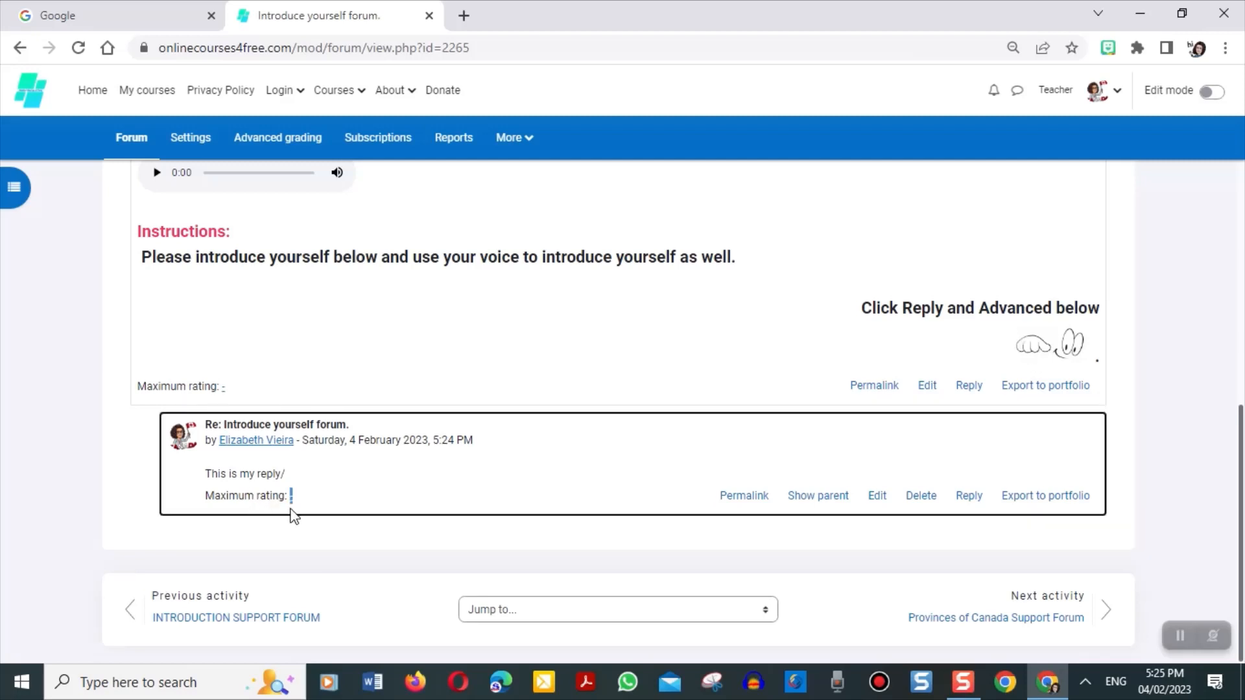
left_click(401, 439)
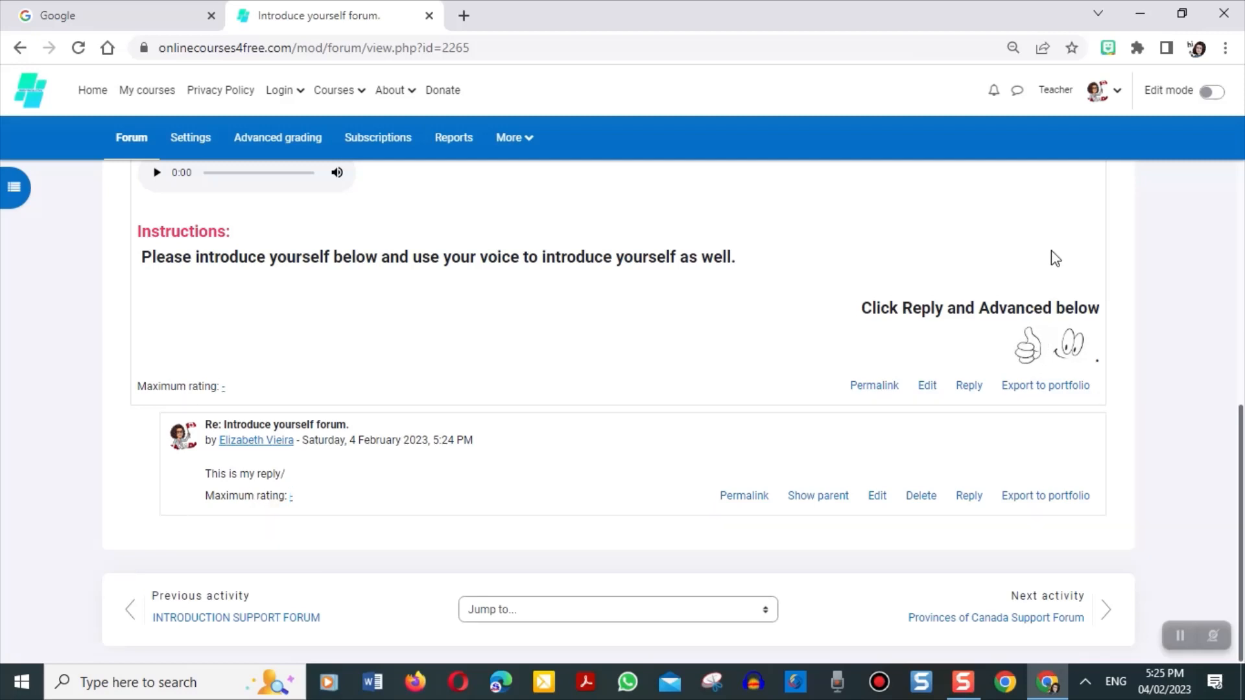